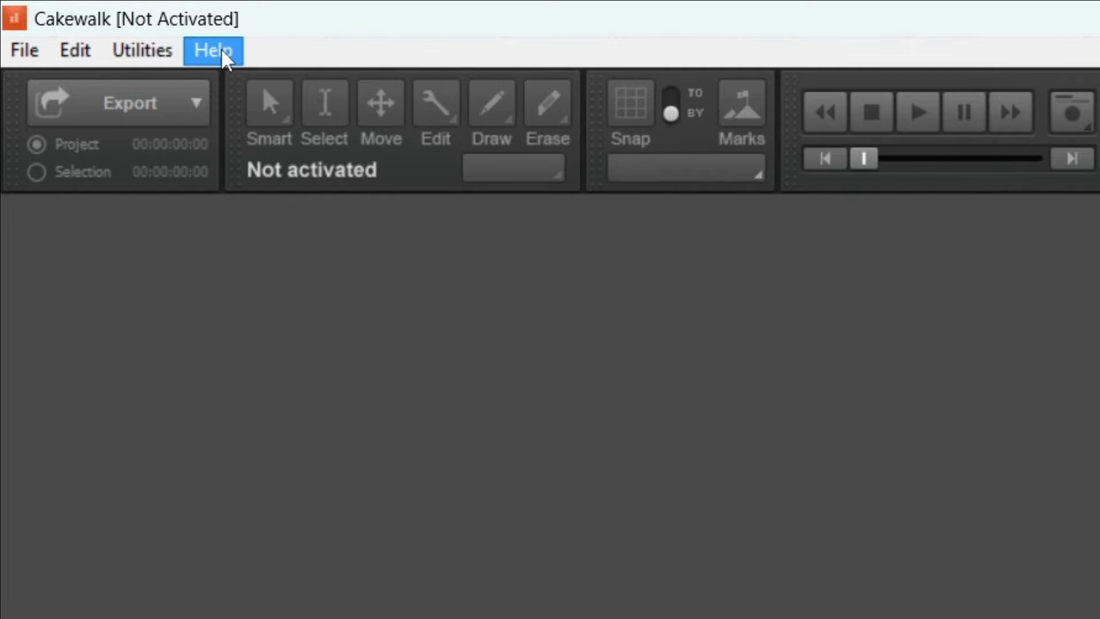
Sign in to BandLab with the saved account credentials to activate Cakewalk, and return to the Cakewalk window
left_click(221, 52)
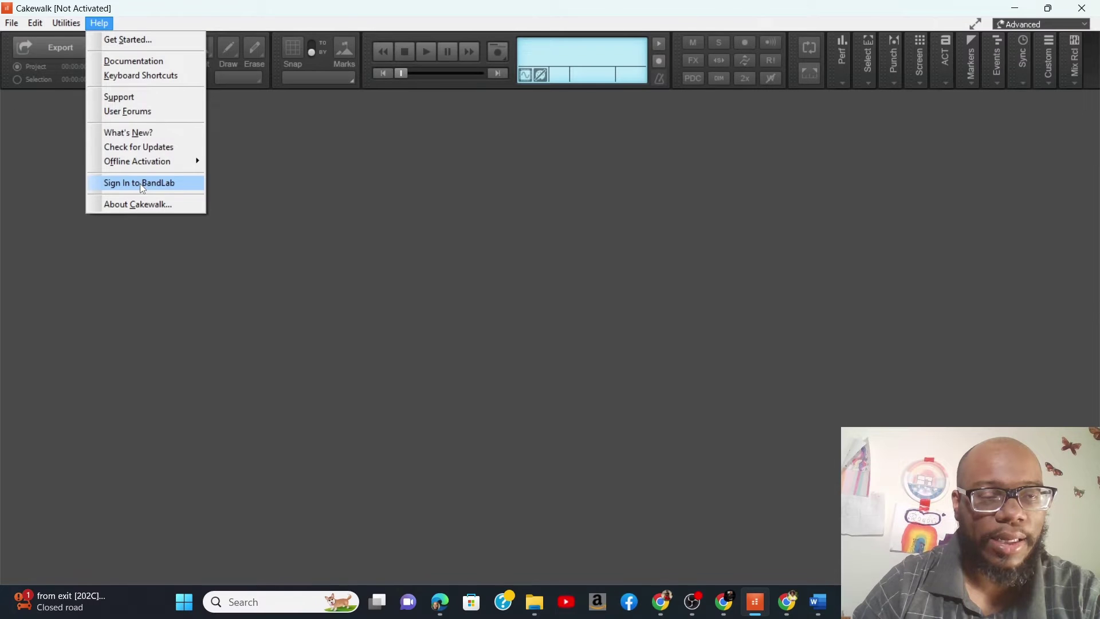
left_click(300, 394)
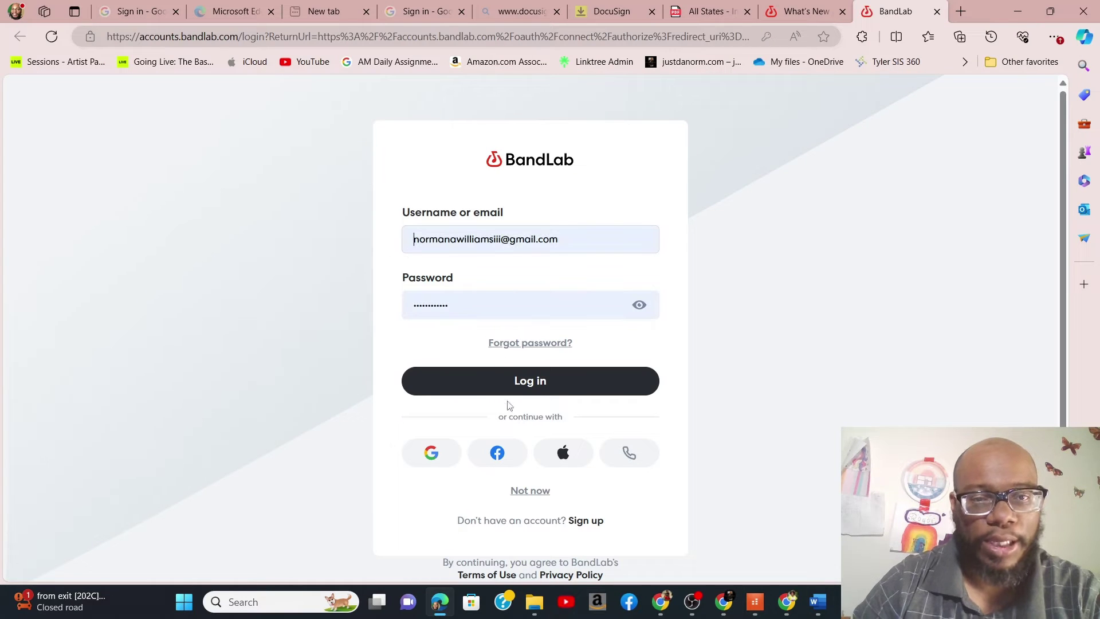
left_click(509, 383)
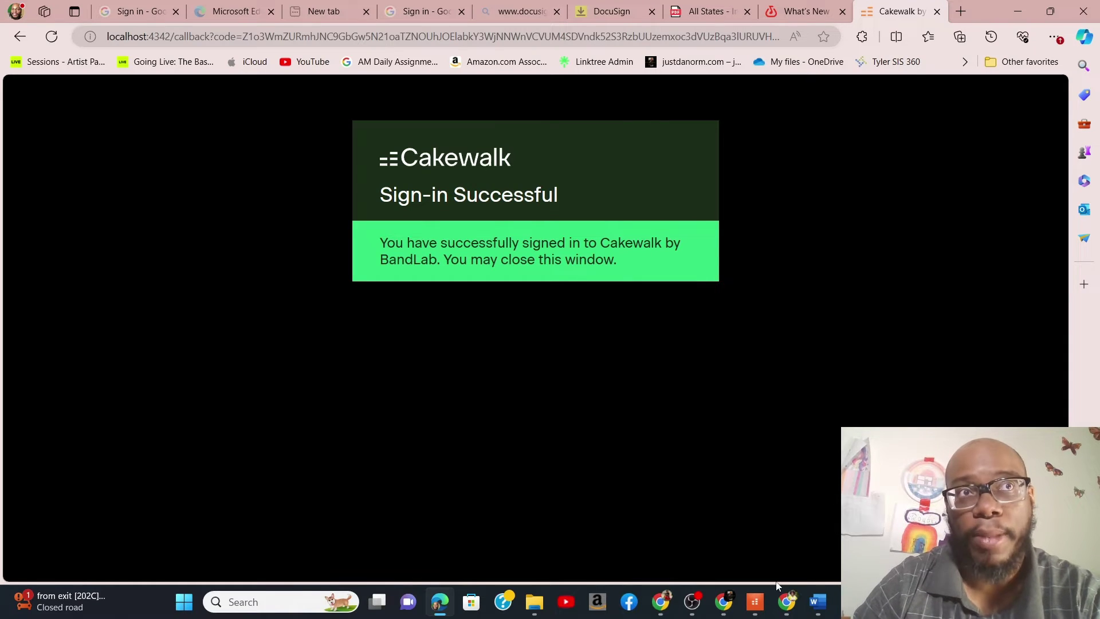
left_click(758, 606)
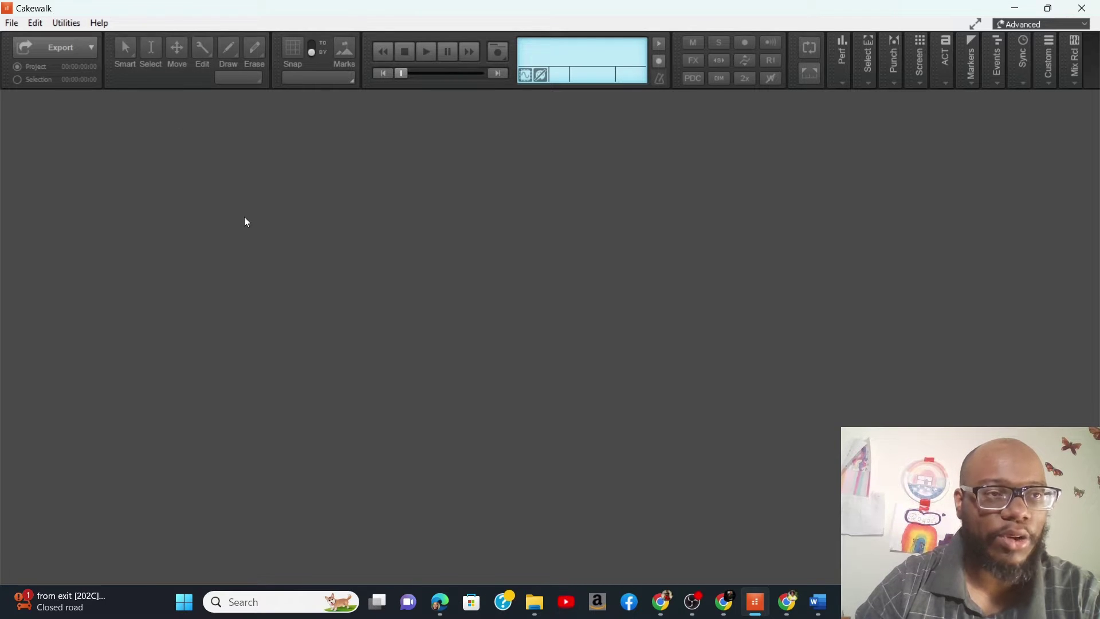
Check in Cakewalk whether the BandLab account is signed in
left_click(21, 26)
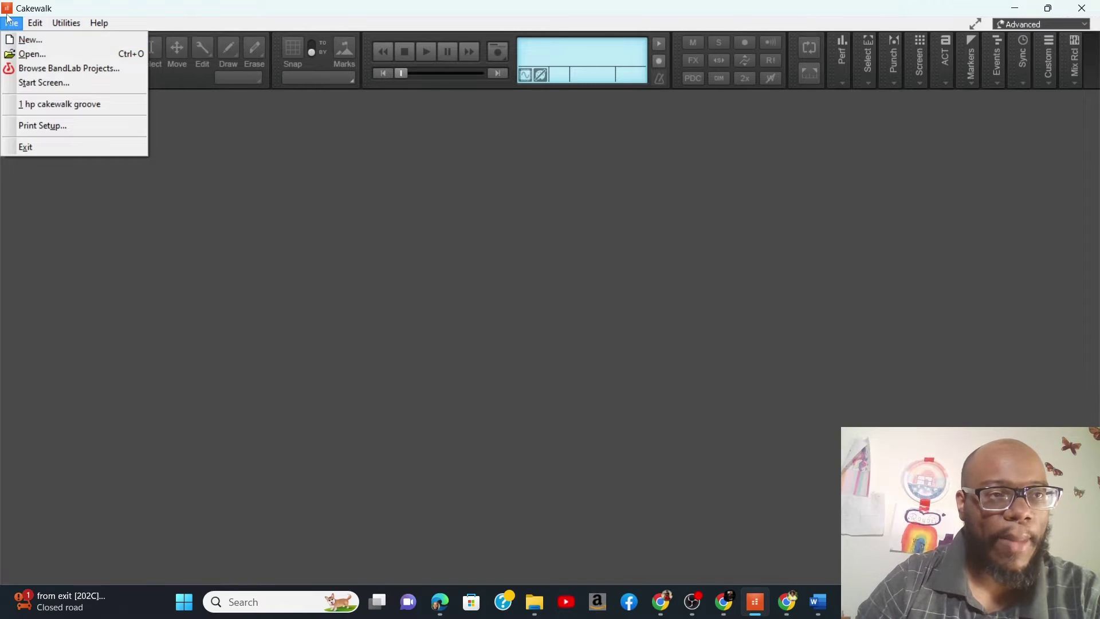
left_click(99, 23)
left_click(100, 23)
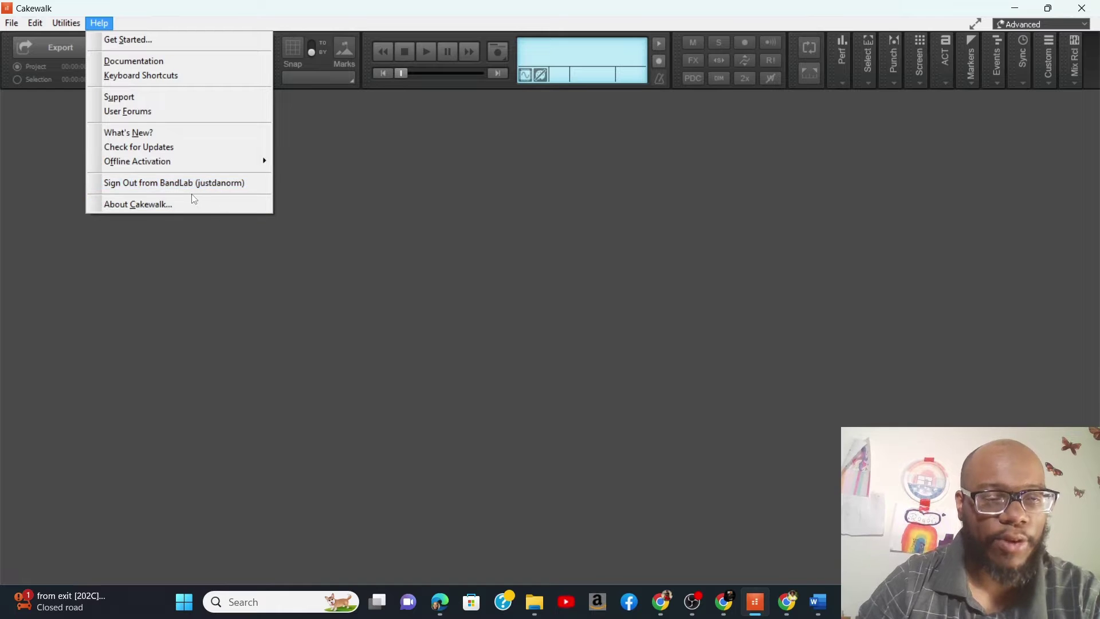
left_click(181, 276)
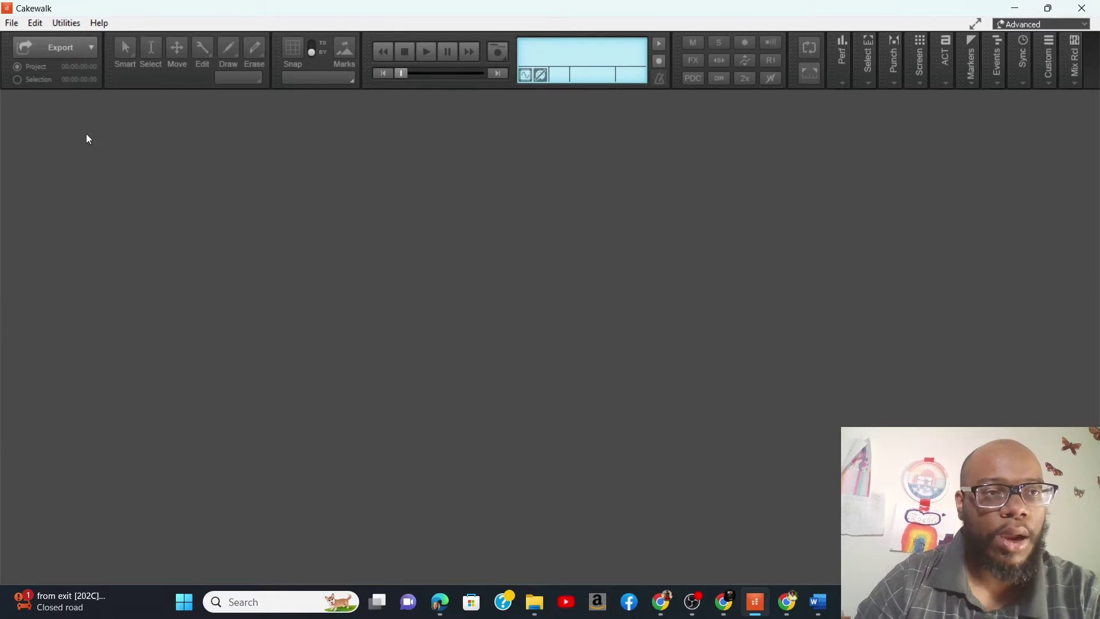
left_click(12, 23)
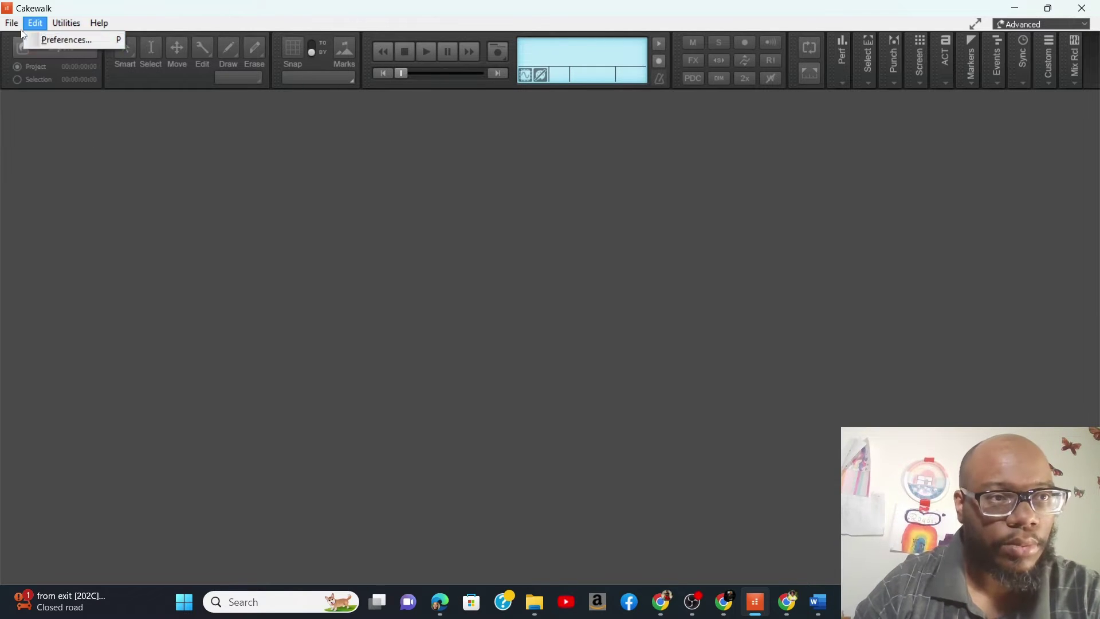
left_click(23, 39)
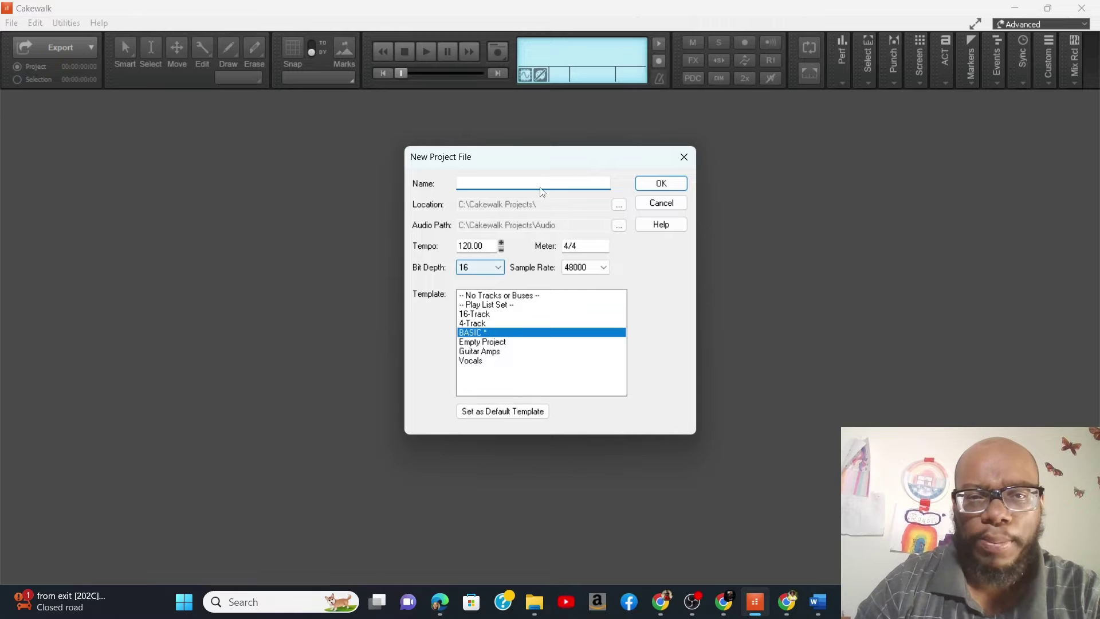
left_click(662, 204)
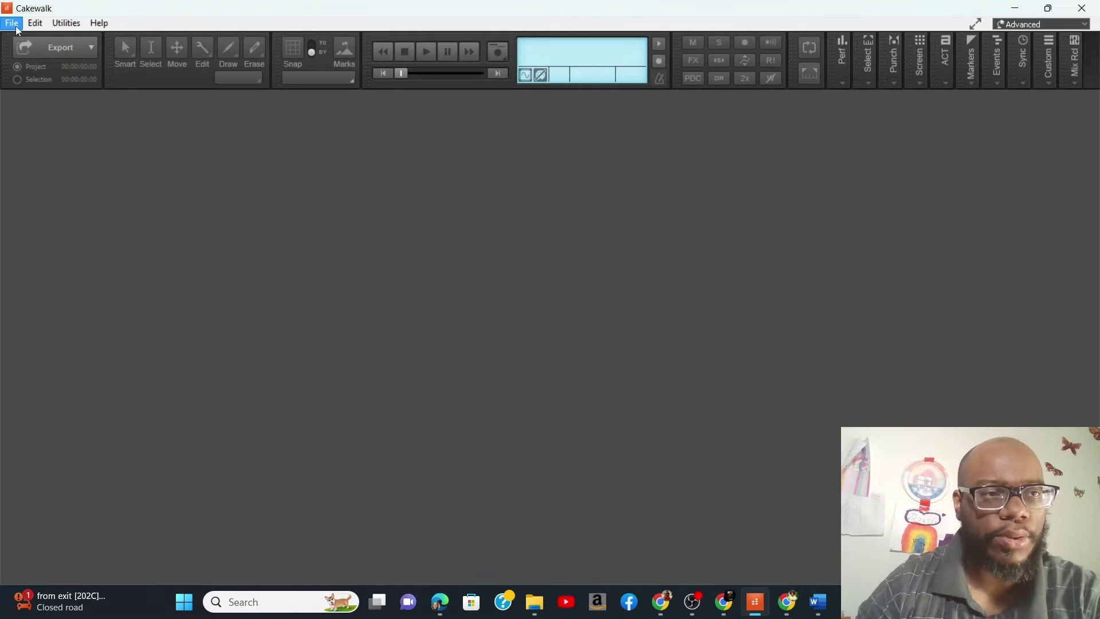
Create a new project from the Empty Project template on the Start Screen and collapse the plug-in browser
left_click(15, 26)
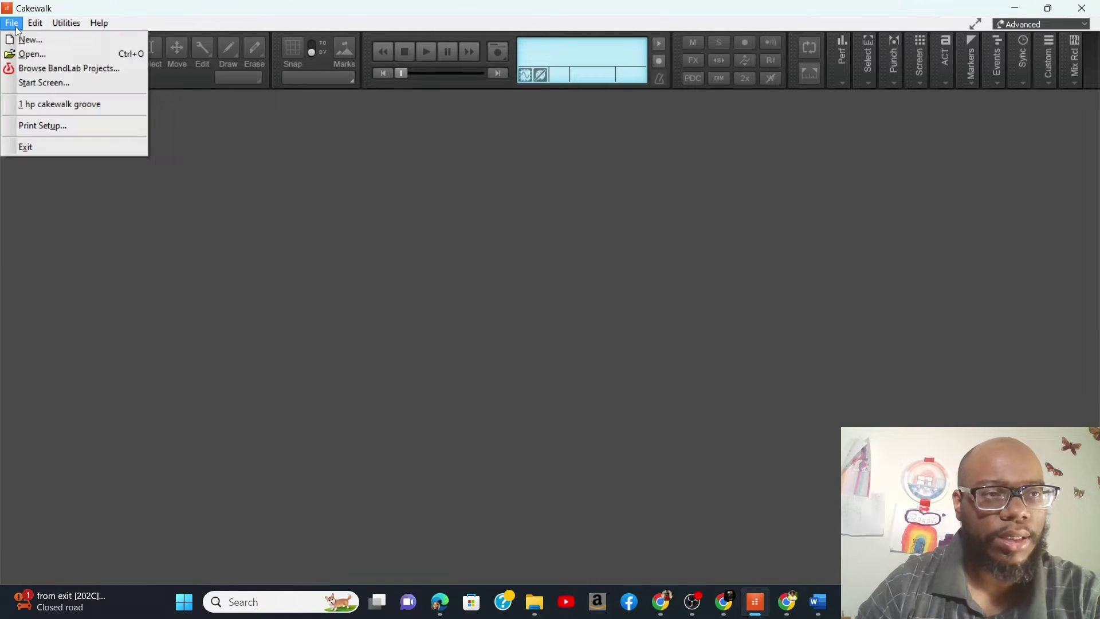
left_click(66, 89)
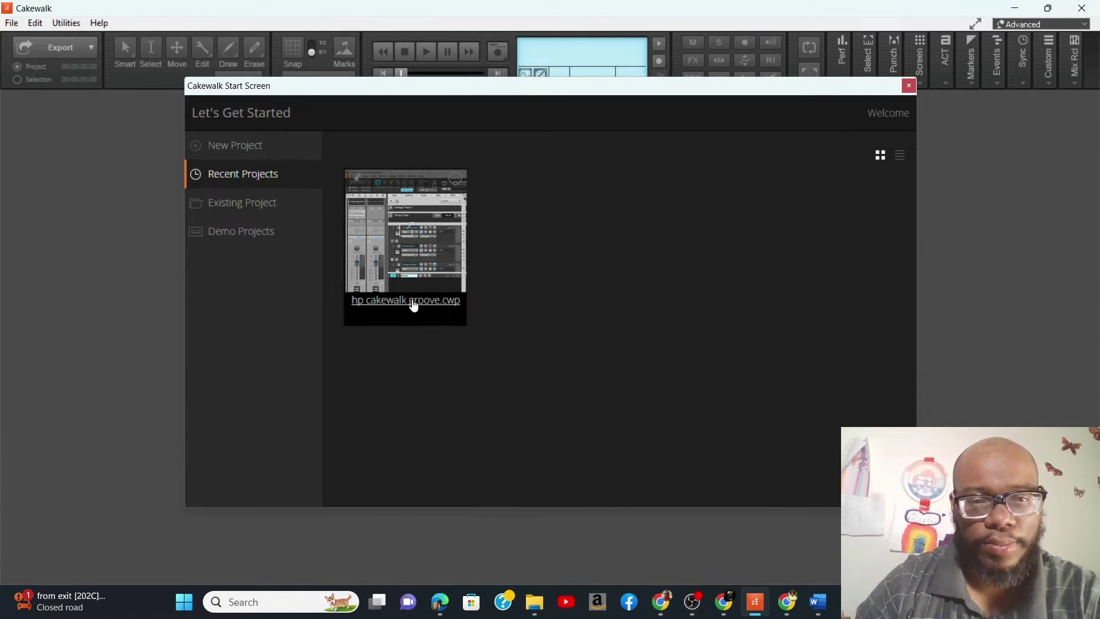
left_click(235, 147)
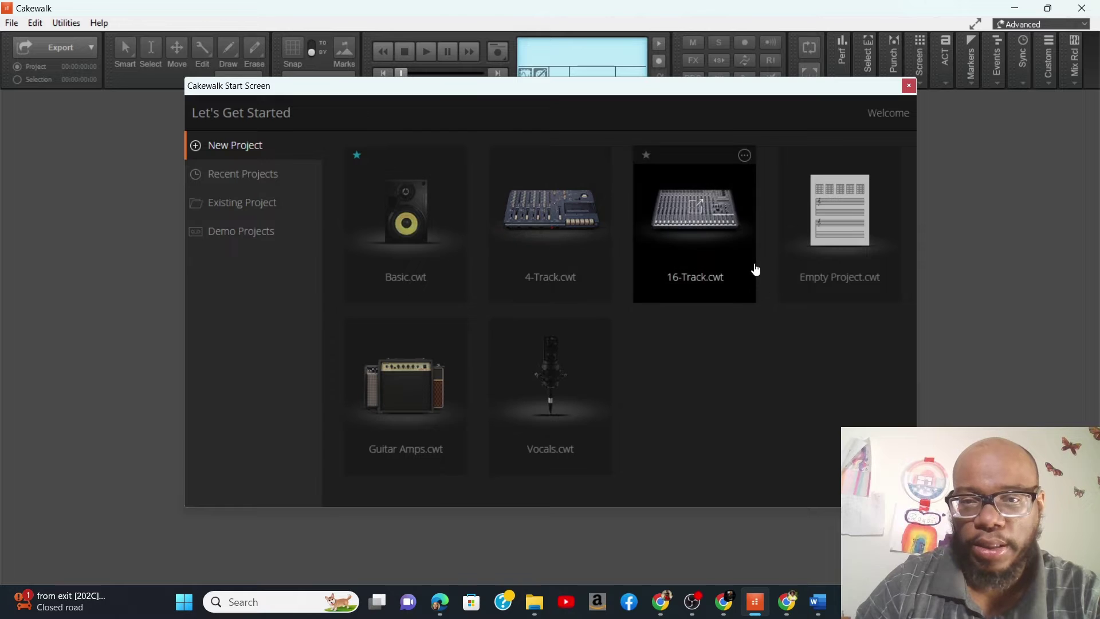
left_click(839, 252)
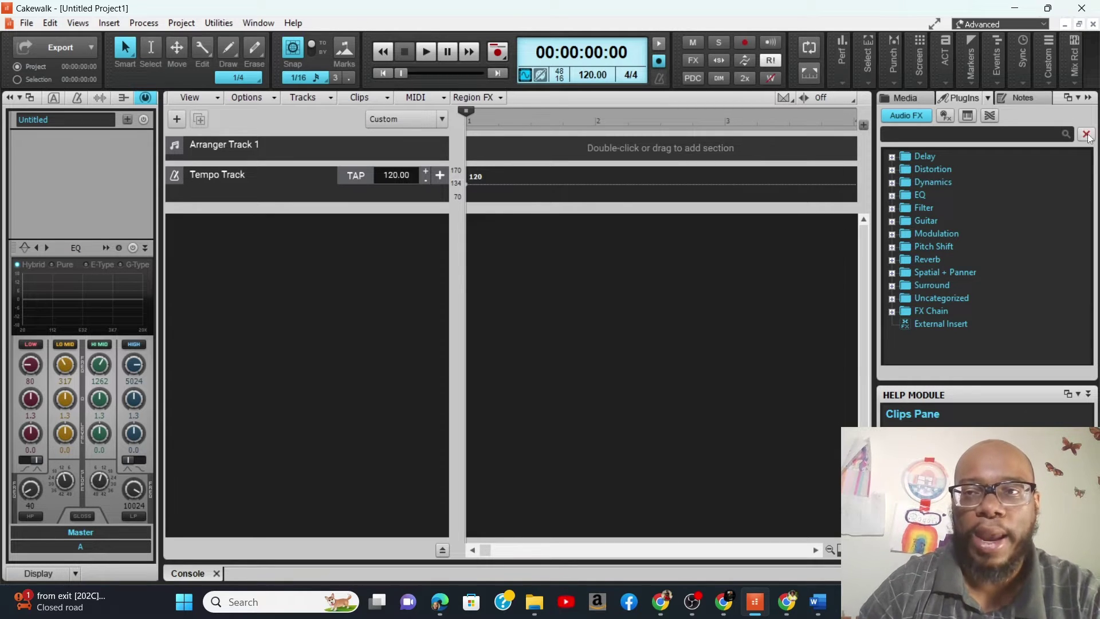
left_click(1088, 98)
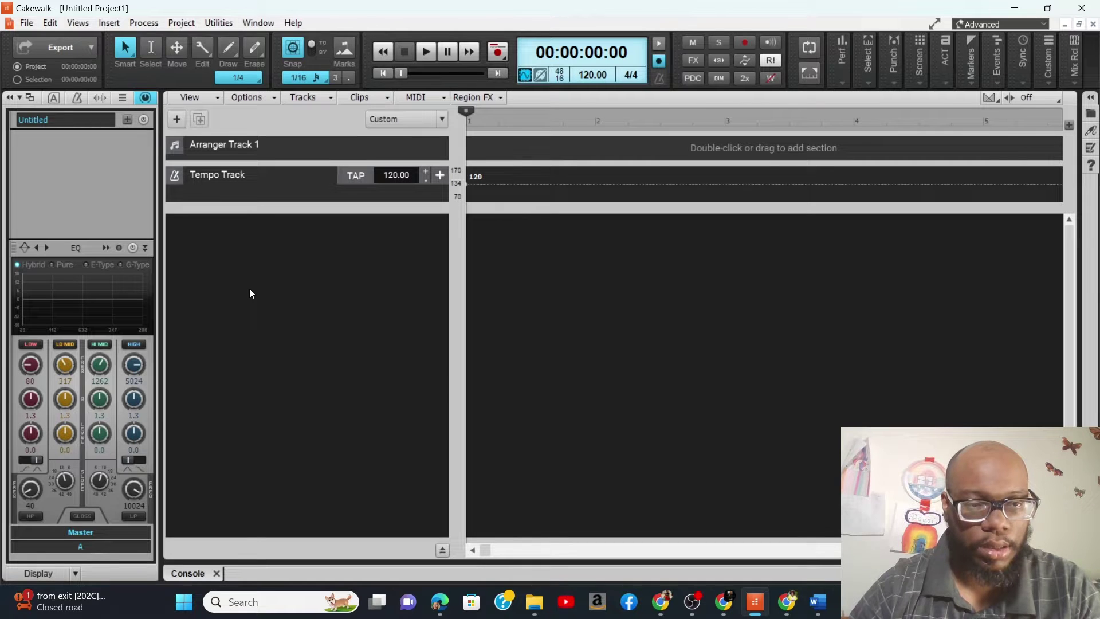
Insert one instrument track using SI-Drum Kit, with its input set to Omni
right_click(251, 293)
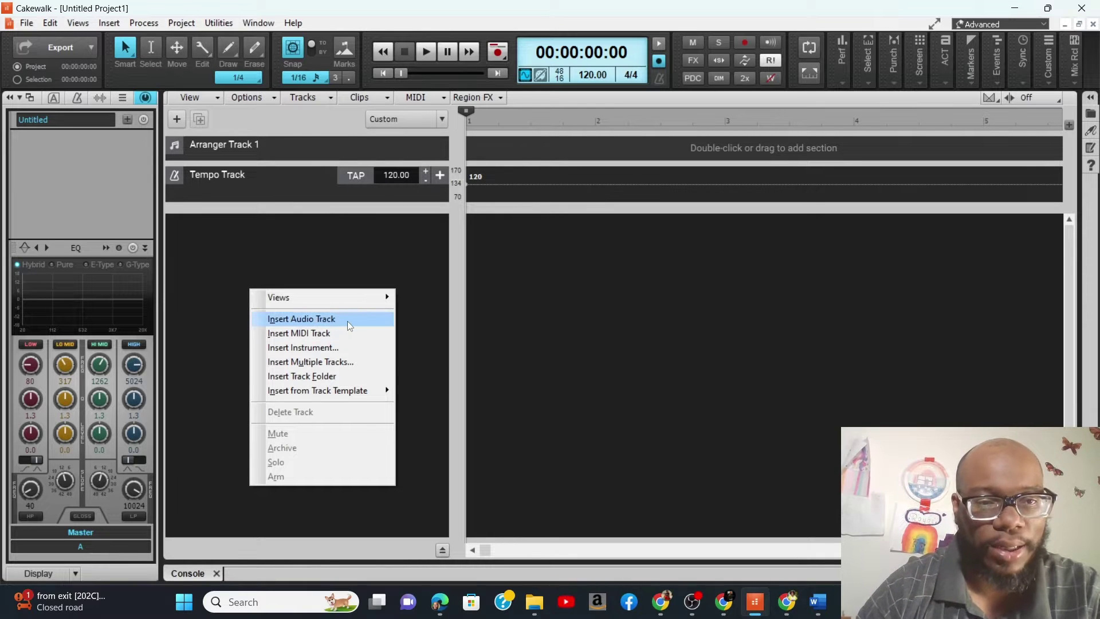
left_click(313, 348)
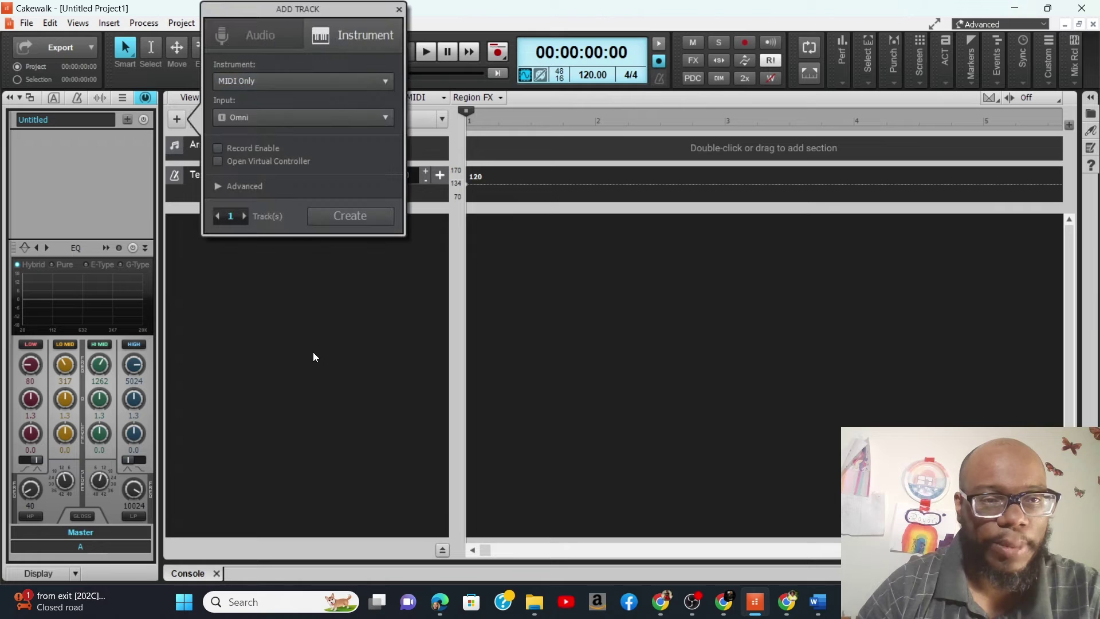
left_click(312, 86)
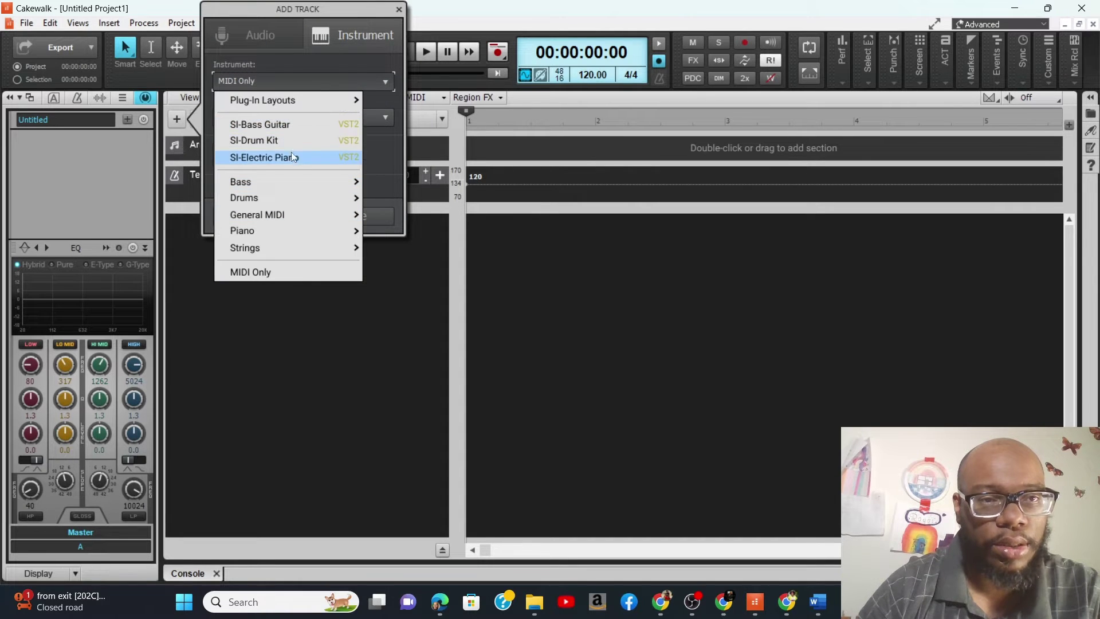
left_click(263, 143)
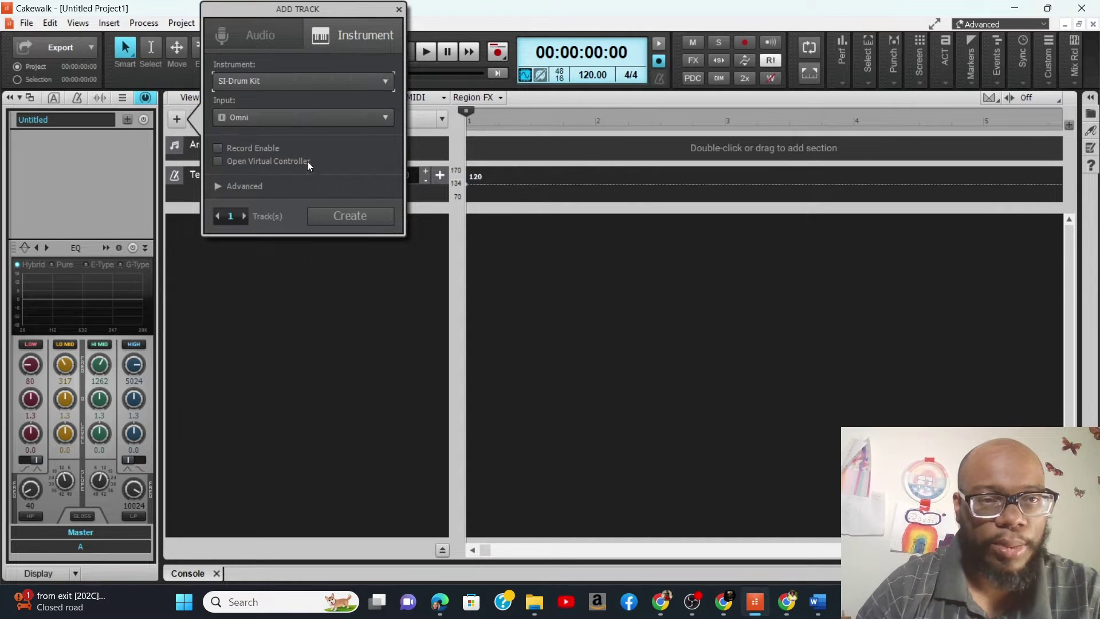
left_click(352, 220)
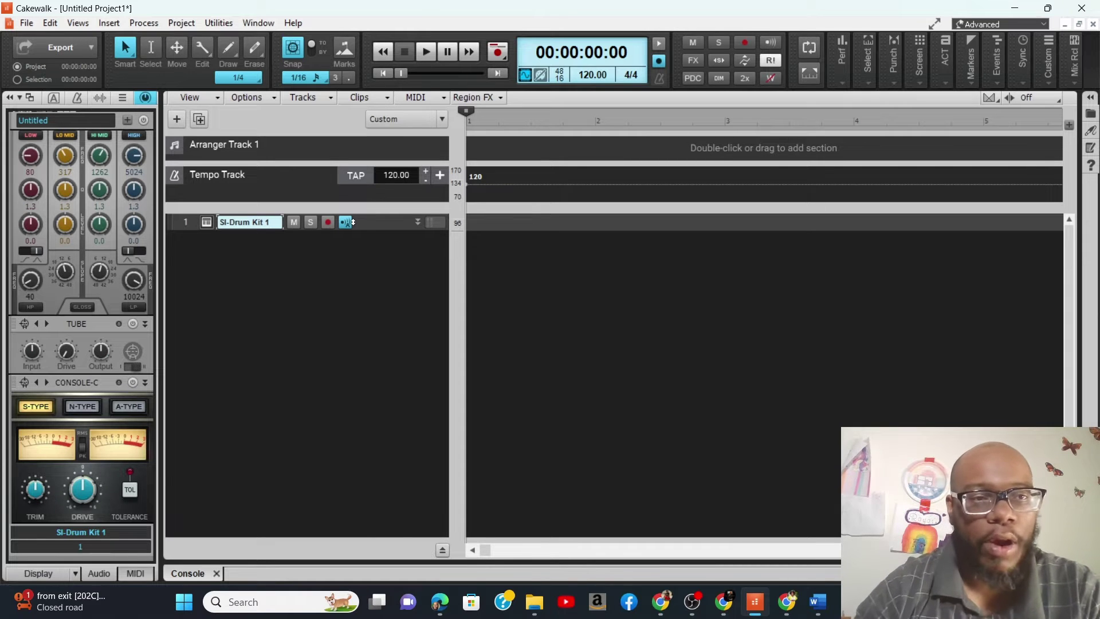
Open the SI-Drum Kit 1 instrument window, audition the snare, kick and toms, and close it
left_click(185, 221)
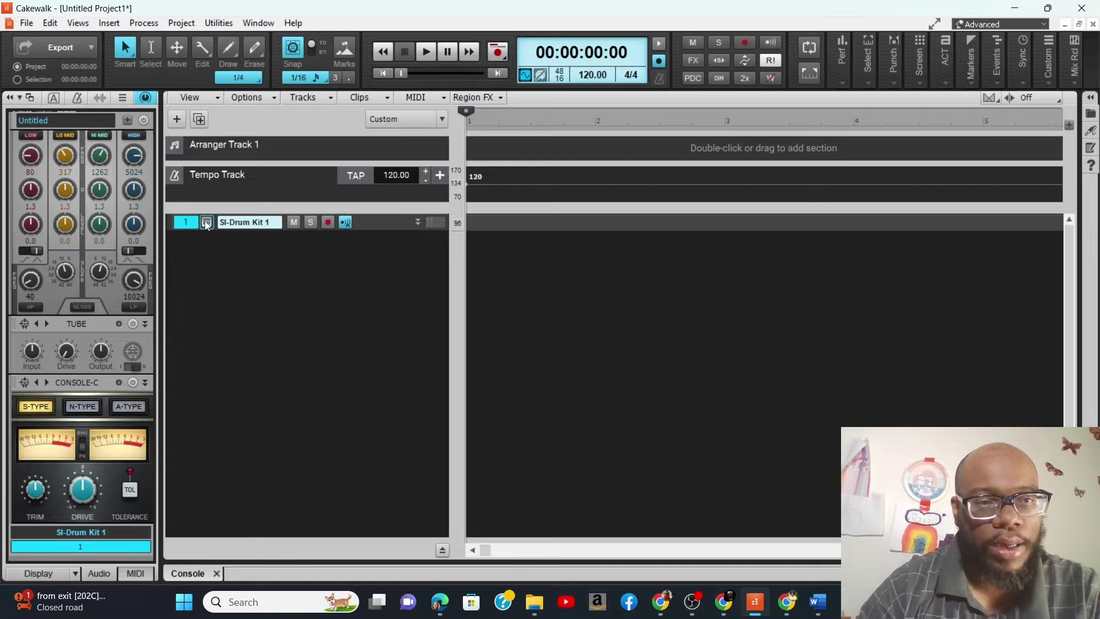
left_click(206, 223)
left_click(314, 249)
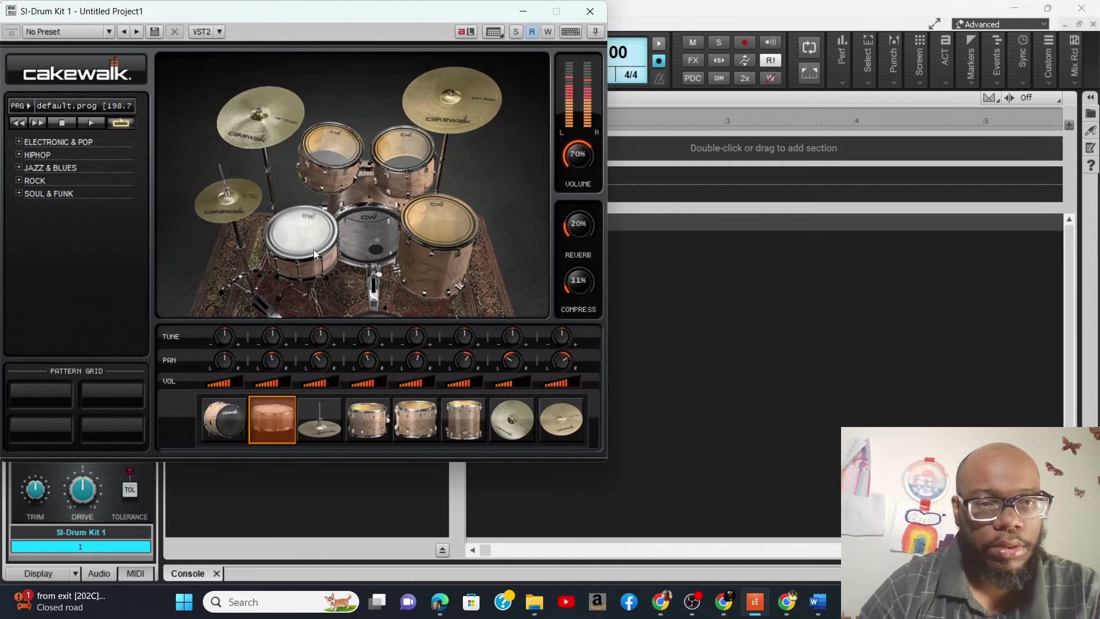
left_click(348, 243)
left_click(338, 162)
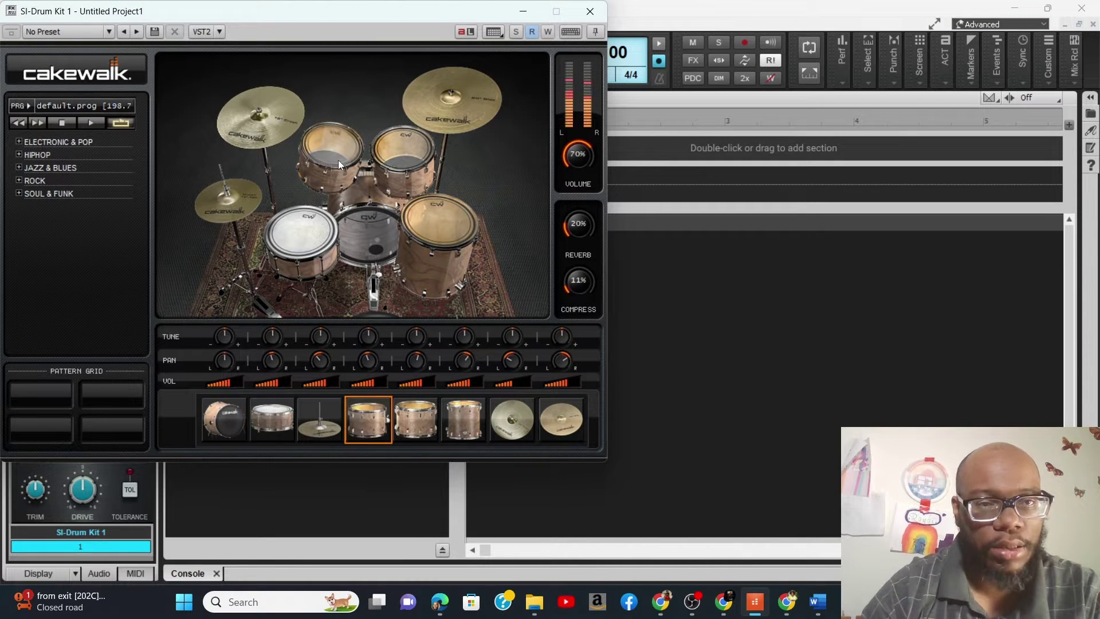
left_click(398, 164)
left_click(441, 225)
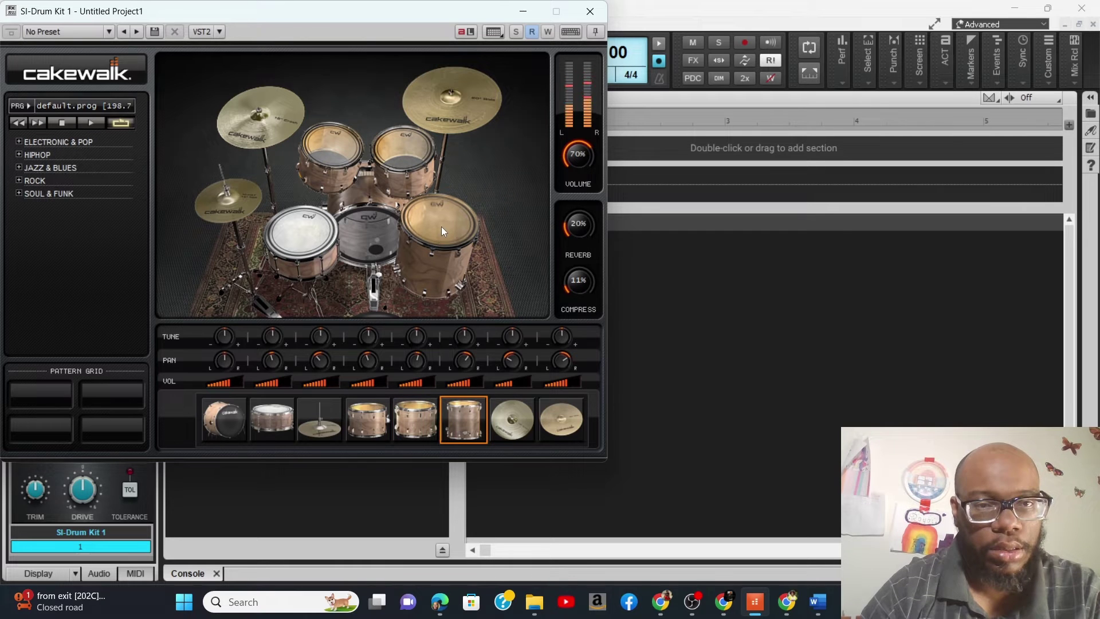
left_click(314, 250)
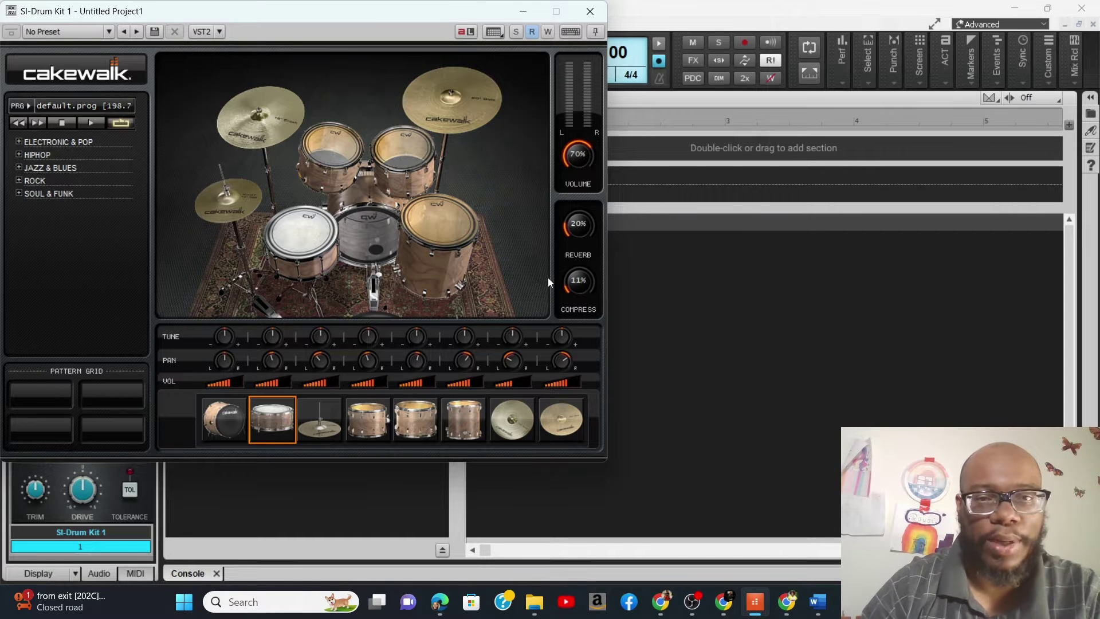
left_click(590, 11)
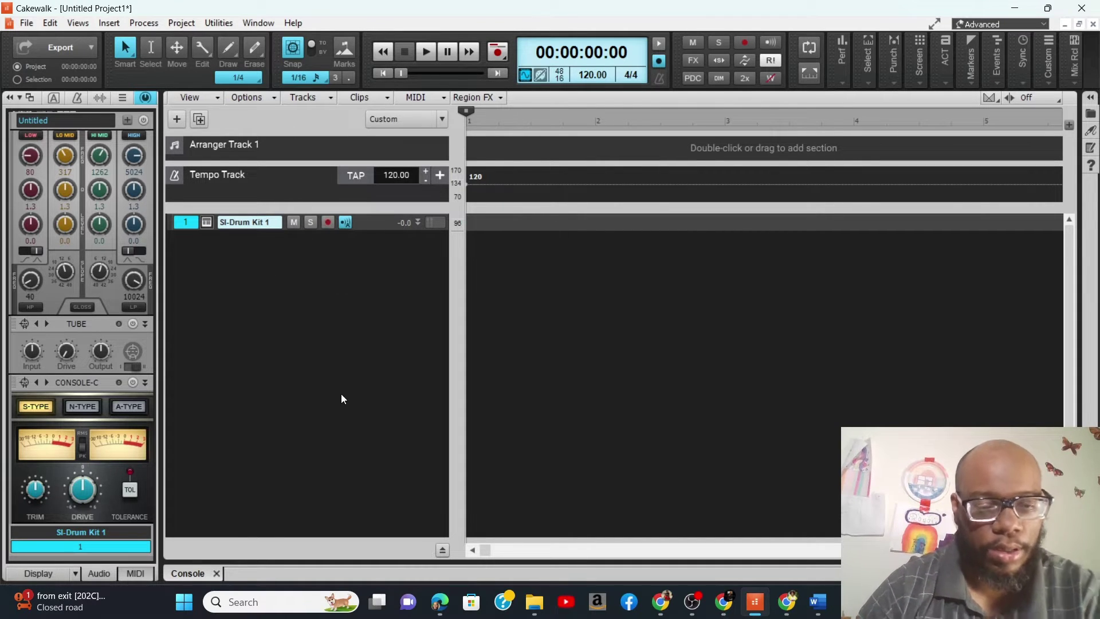
Show the Virtual Controller, test a few drum notes, and move it clear of the track's controls
key("alt+shift+7")
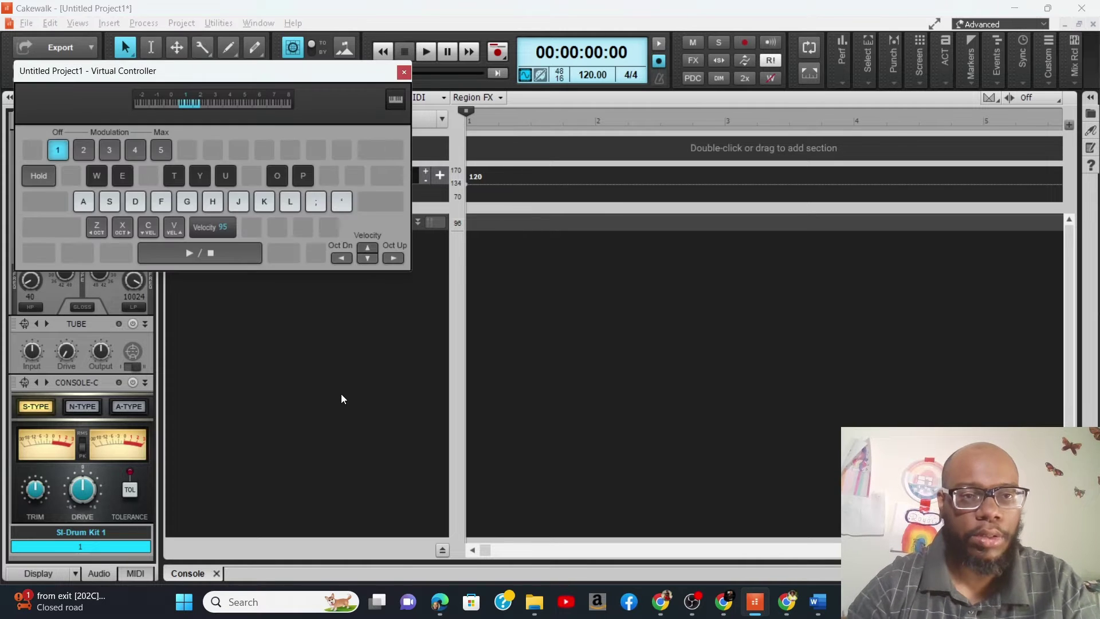
left_click_drag(220, 74, 470, 183)
key("a")
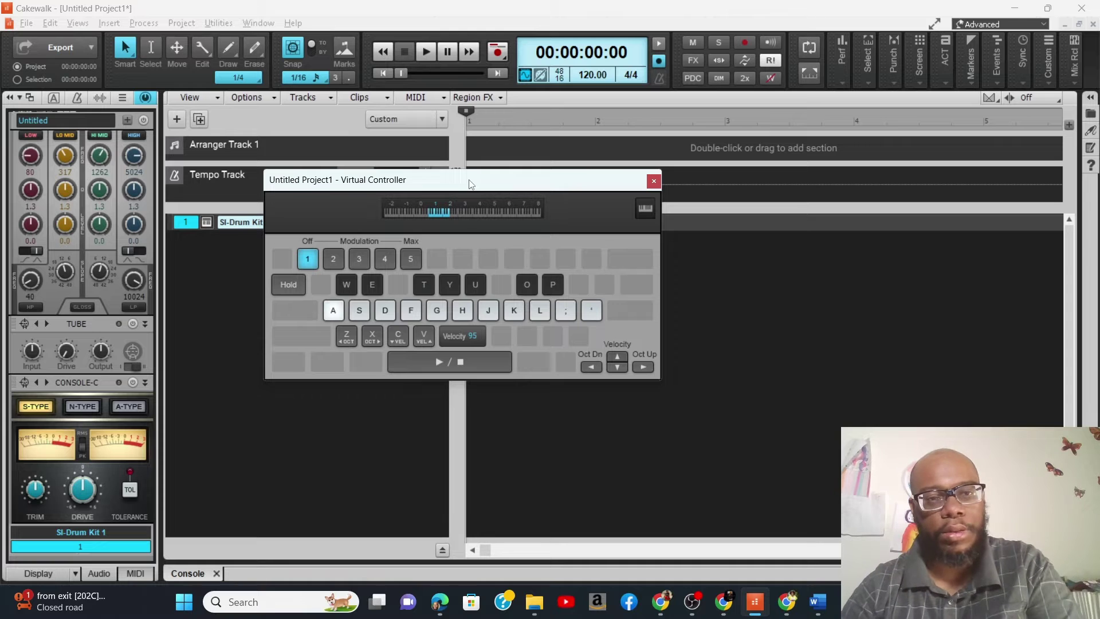
key("s")
key("d")
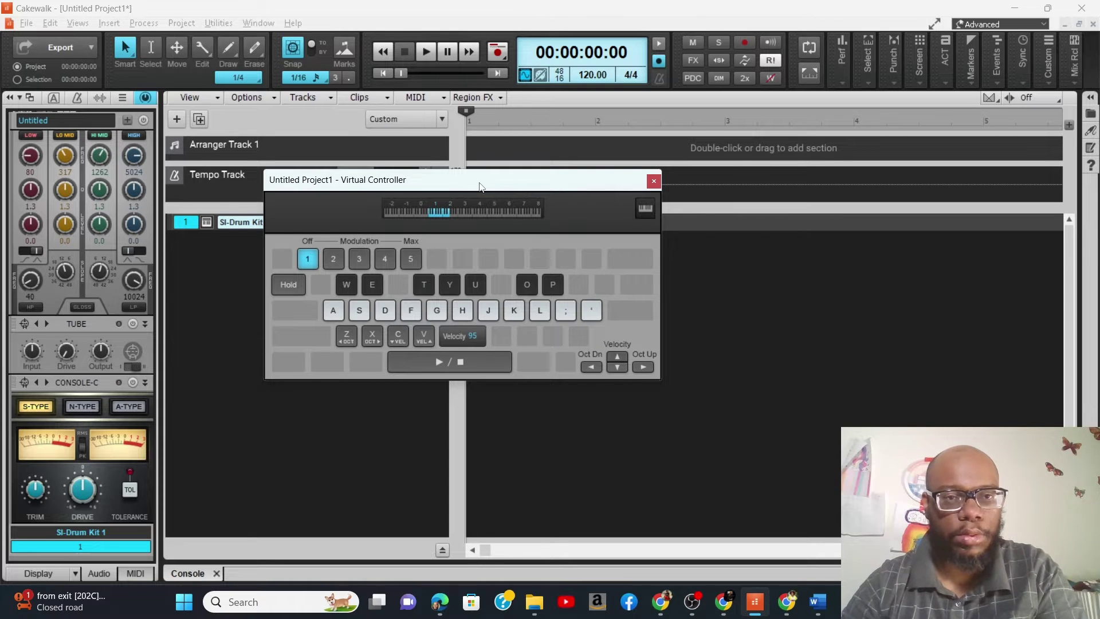
left_click_drag(497, 183, 642, 256)
Arm the SI-Drum Kit 1 track for recording and rehearse a drum beat on the Virtual Controller
left_click(328, 222)
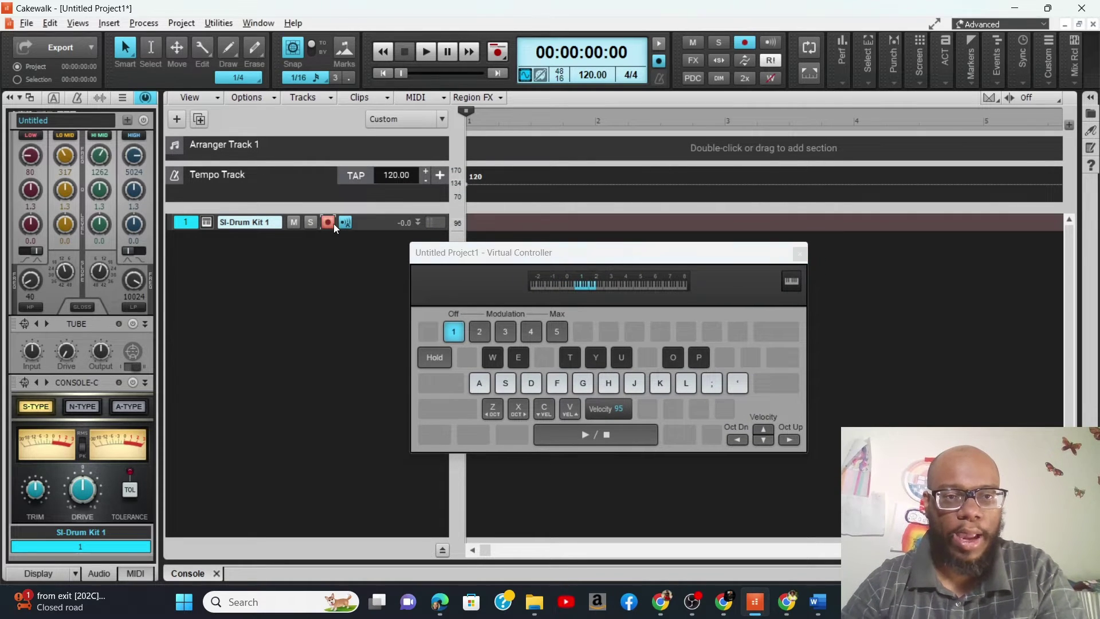
key("y")
key("y")
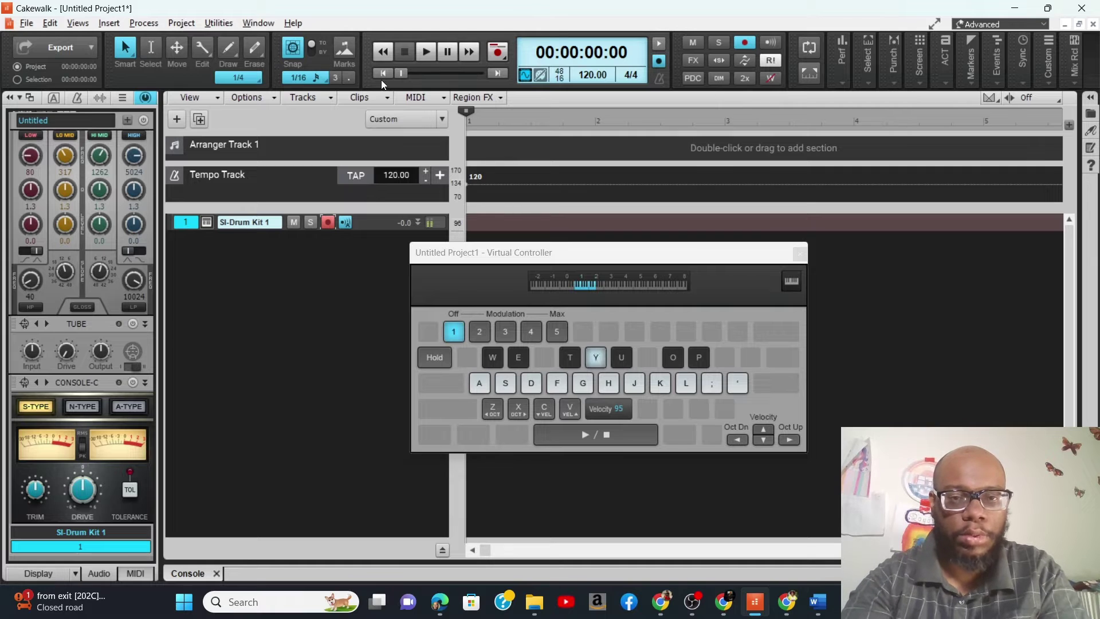
key("u")
key("t")
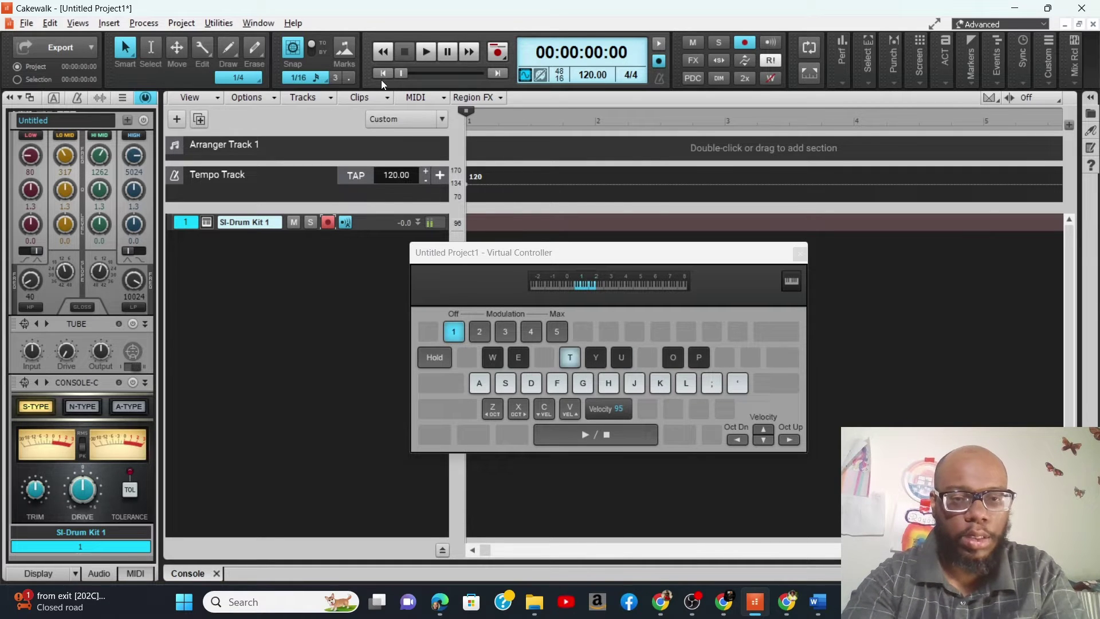
key("a")
key("t")
key("a")
key("t")
key("a")
key("a")
key("d")
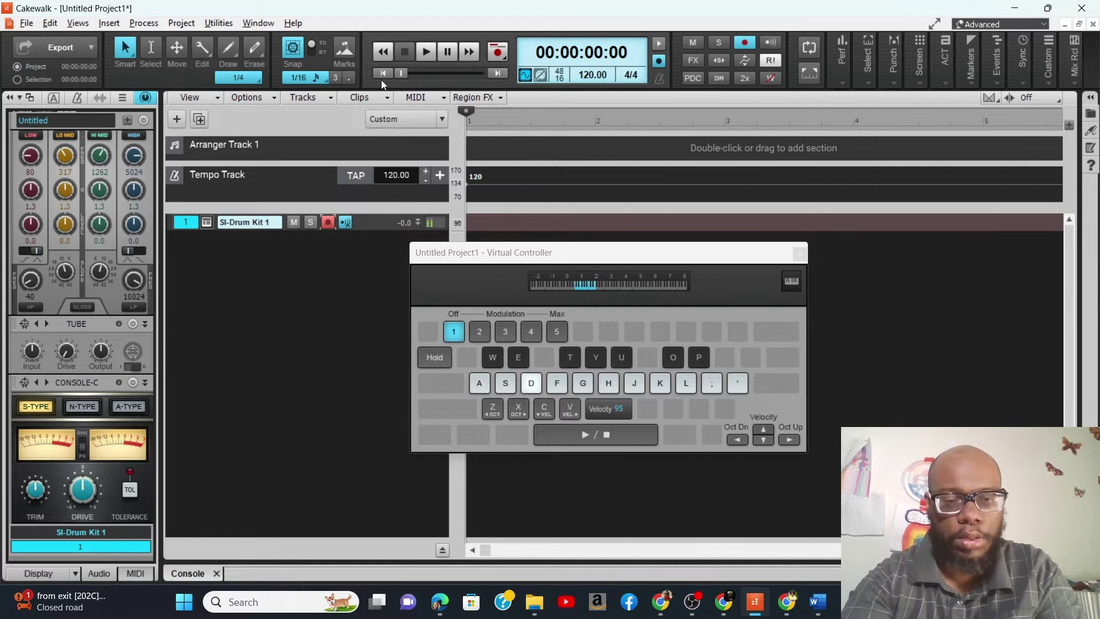
key("d")
key("t")
key("a")
key("d")
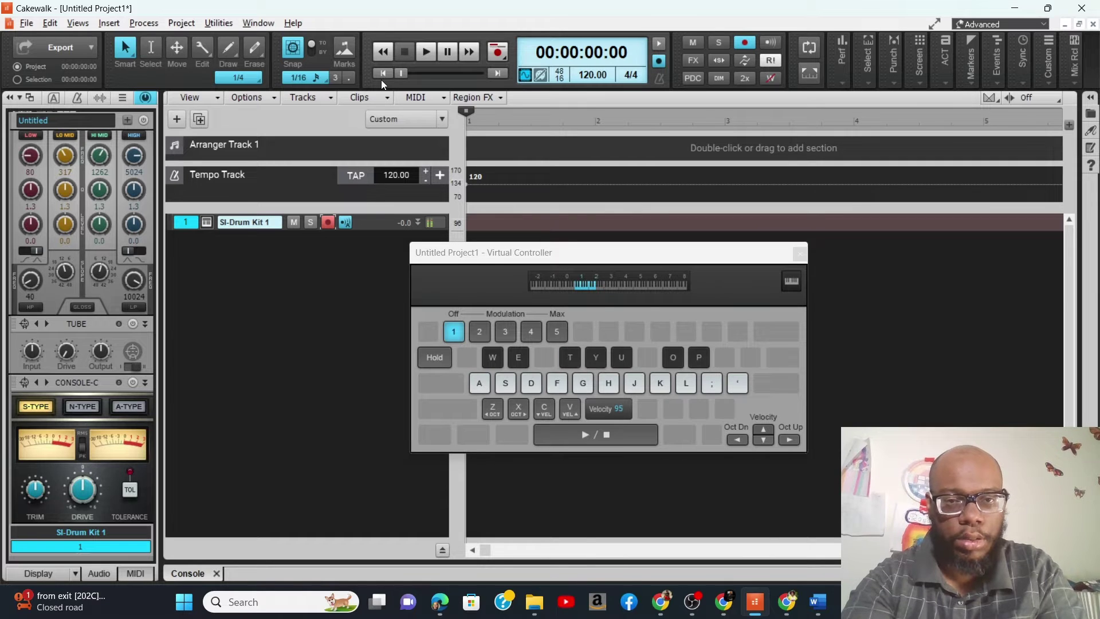
key("a")
key("t")
key("d")
key("t")
key("a")
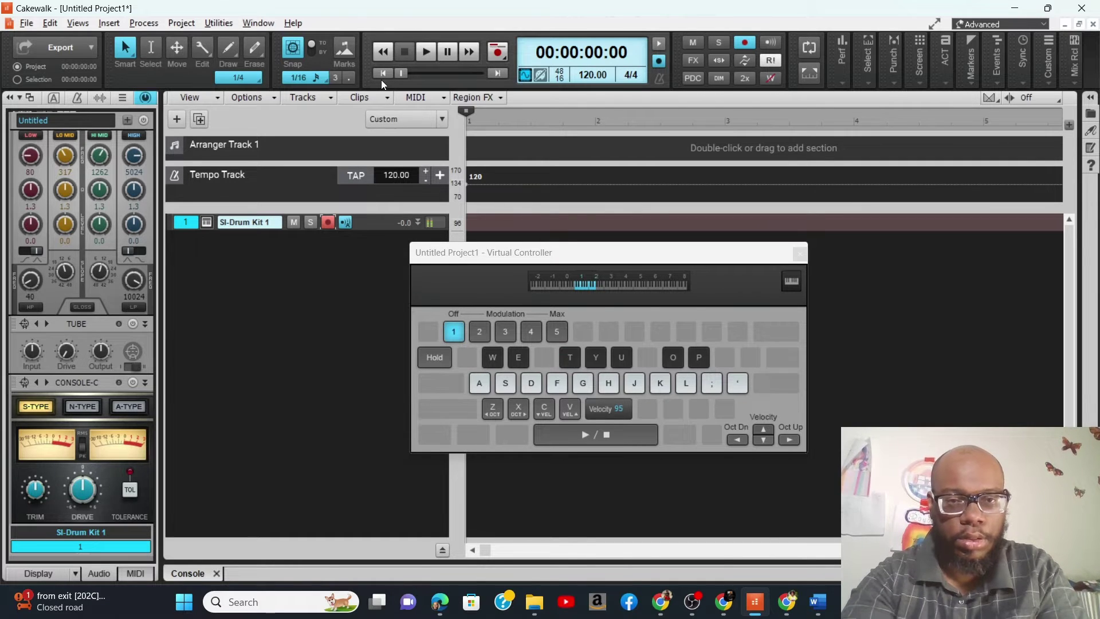
Record a drum beat with a closing tom hit on the SI-Drum Kit 1 track using the Virtual Controller, and close the controller
key("a")
key("t")
key("a")
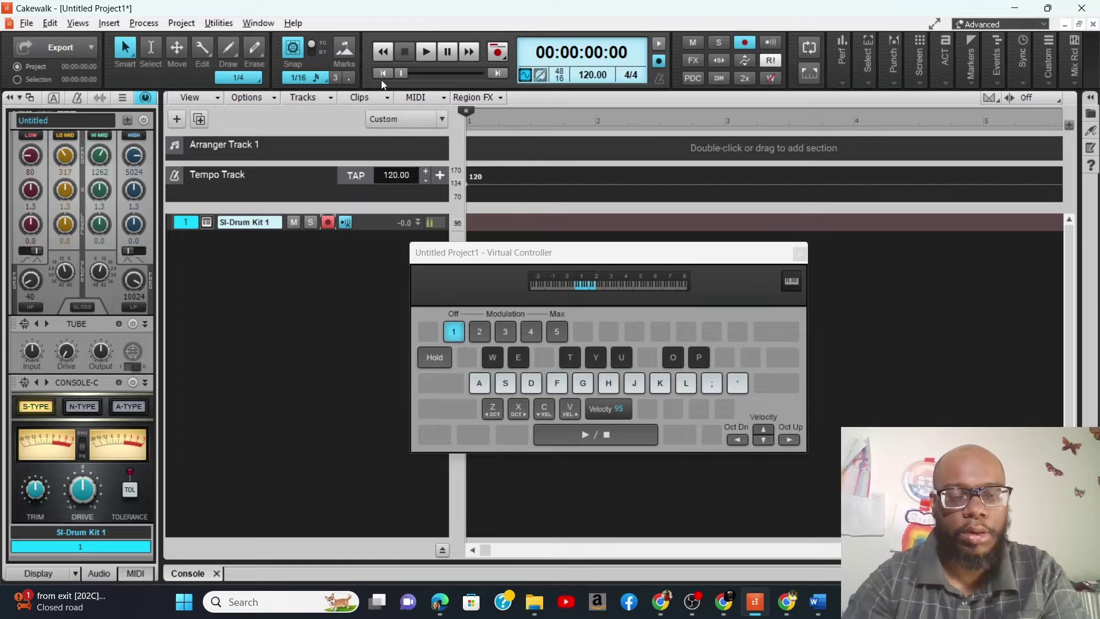
key("space")
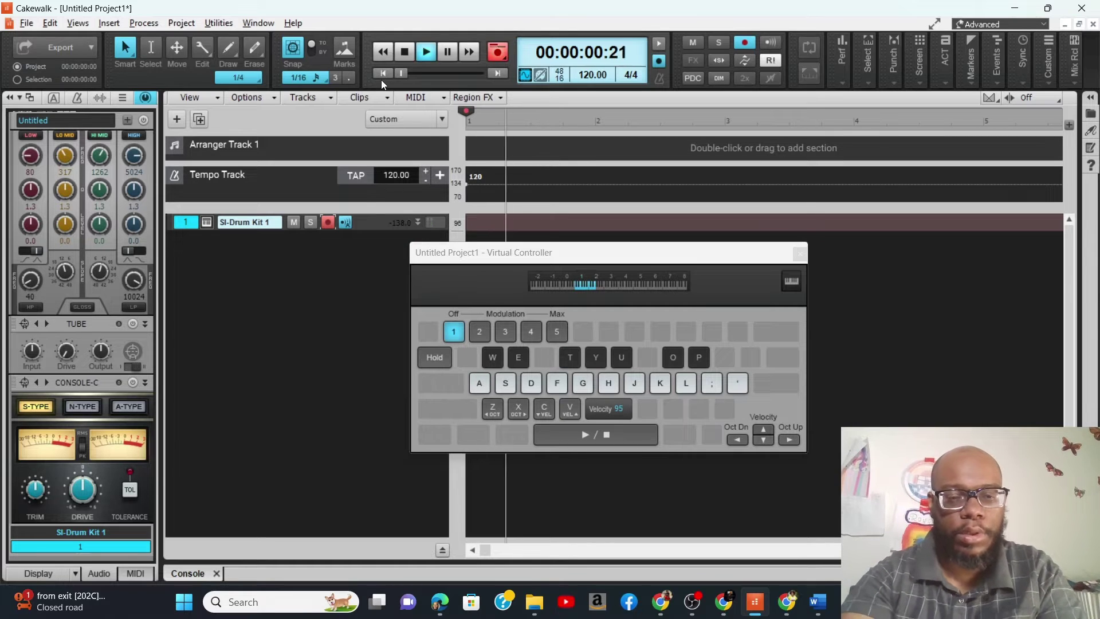
key("a")
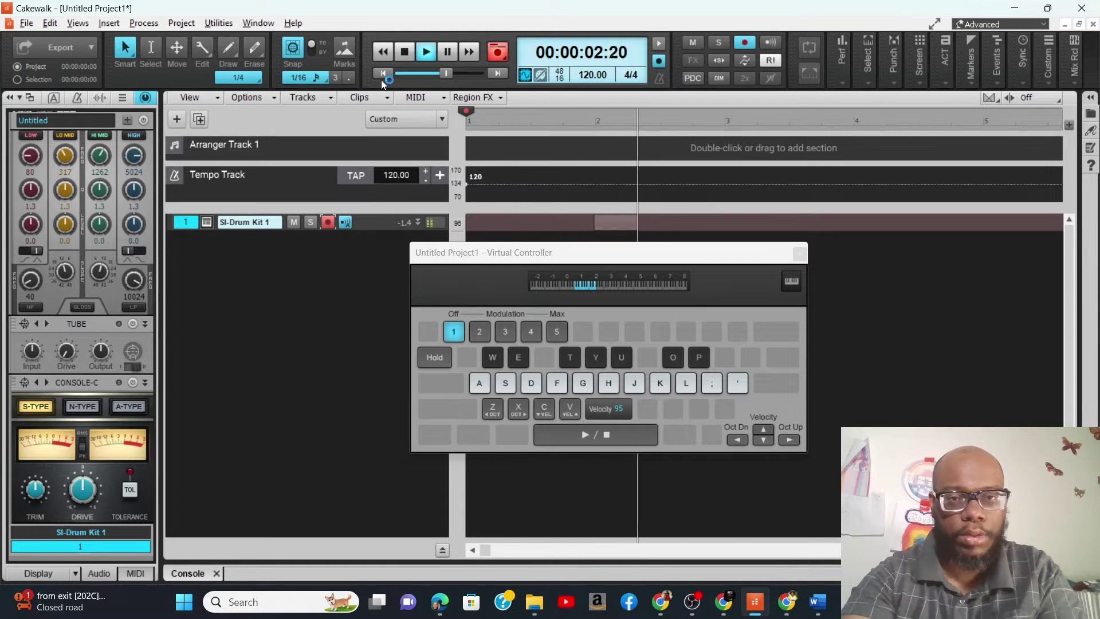
key("t")
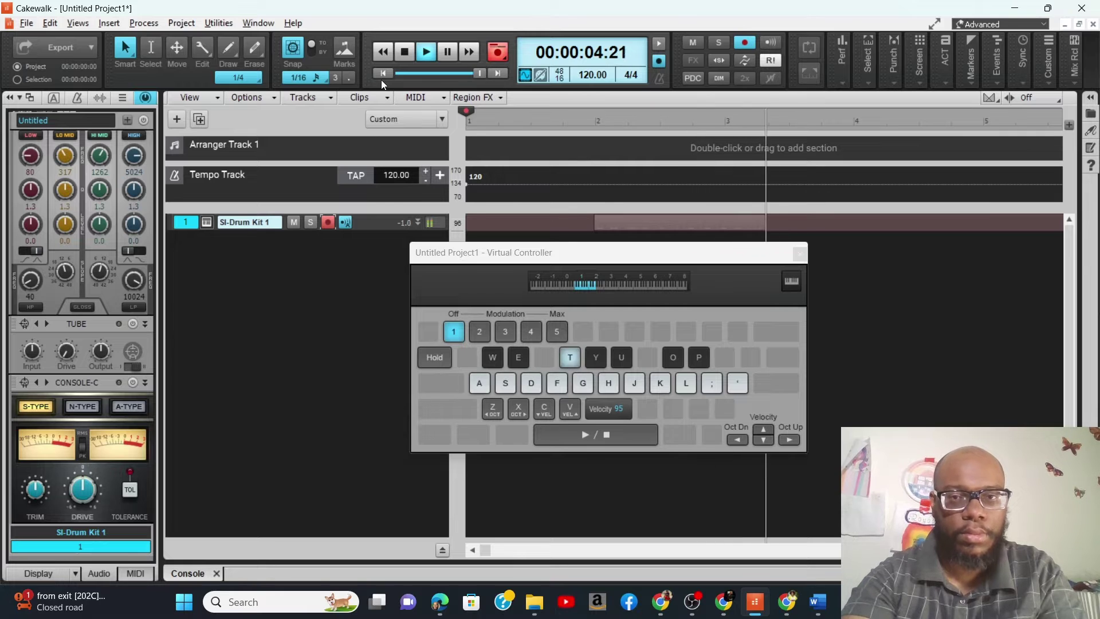
key("u")
key("space")
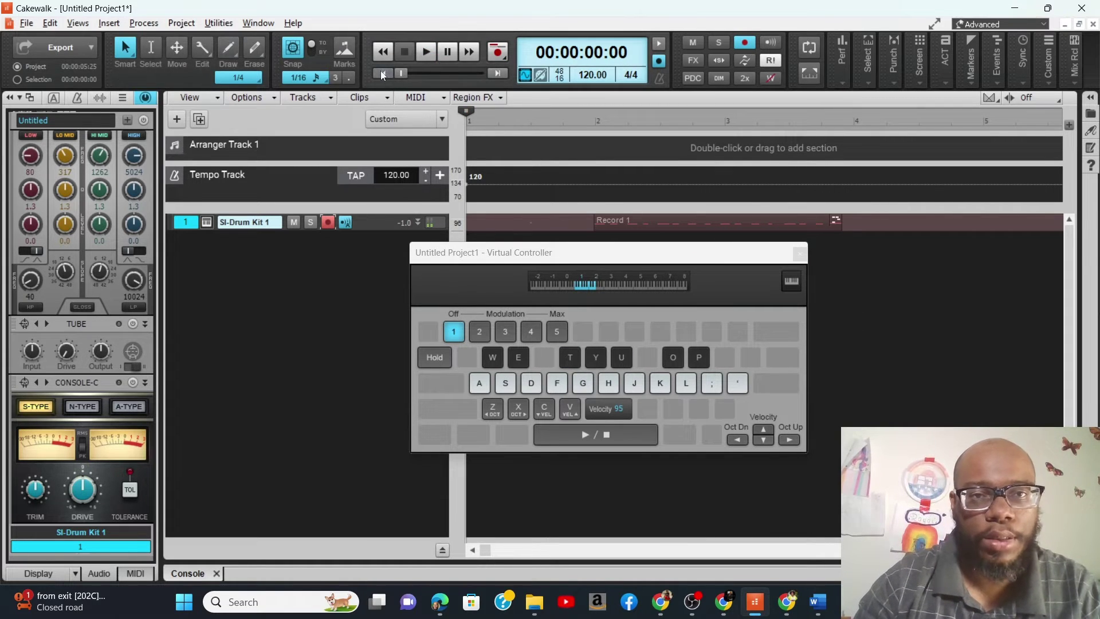
left_click(800, 252)
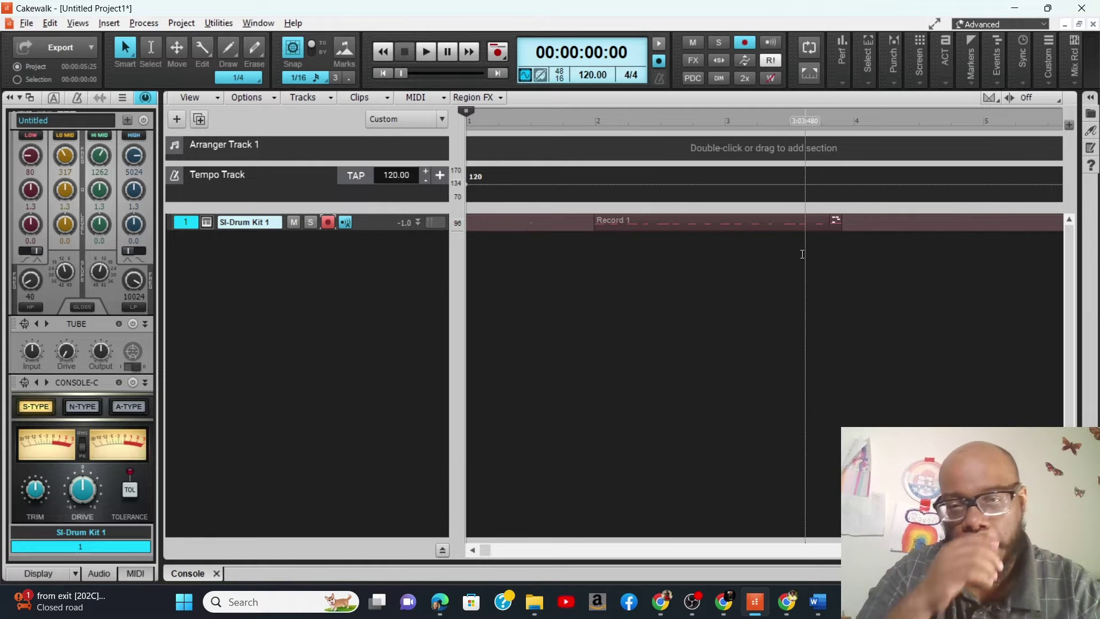
Play back the recorded drum clip from just before measure 2
left_click(585, 122)
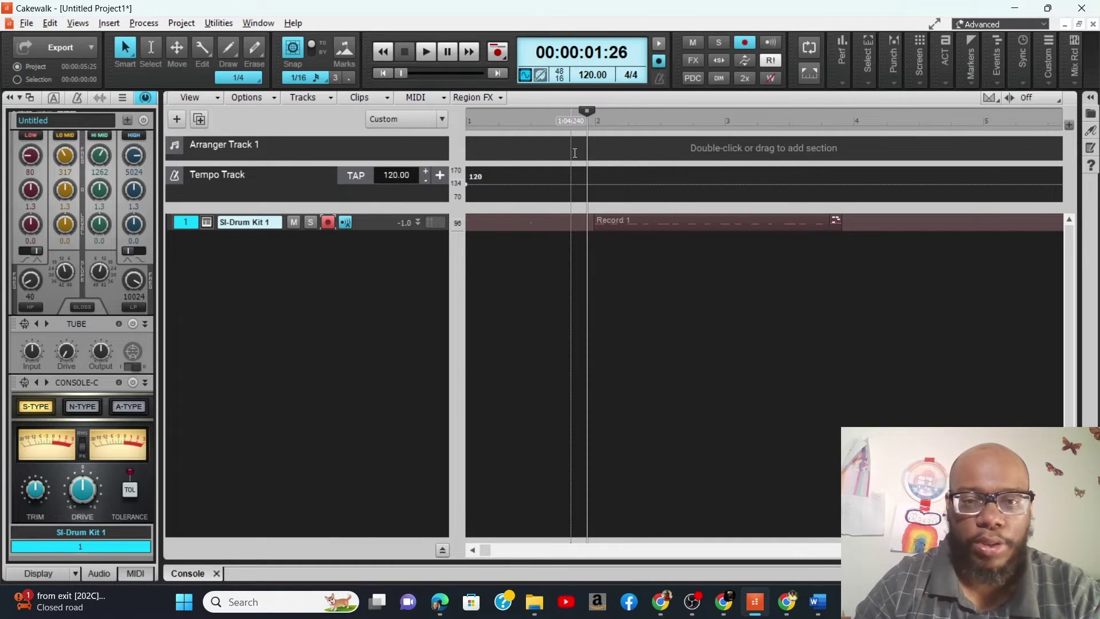
key("space")
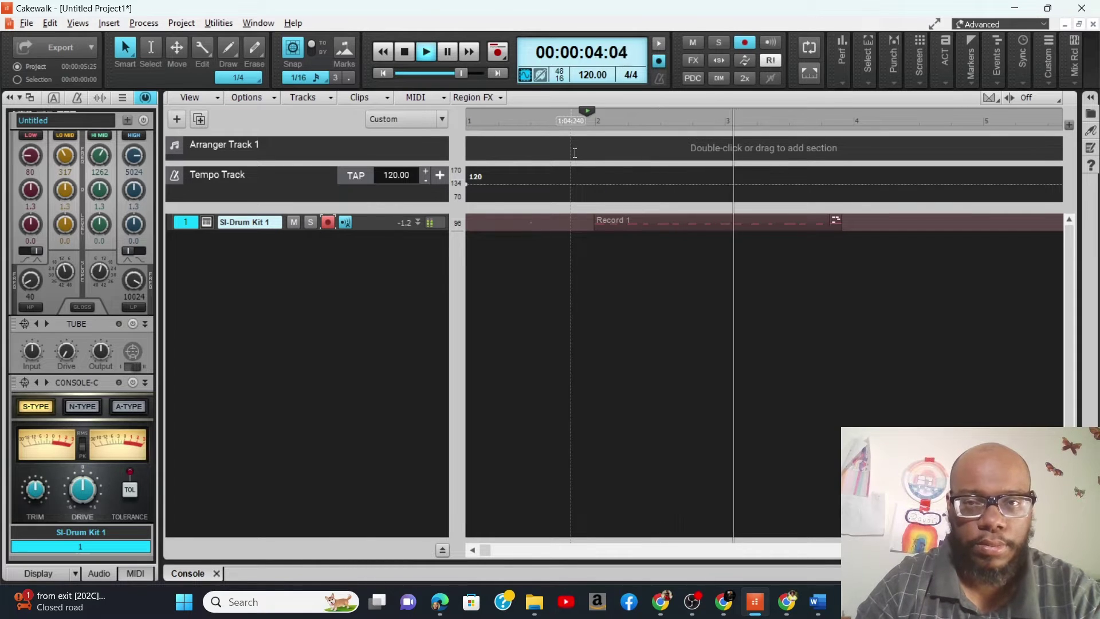
key("space")
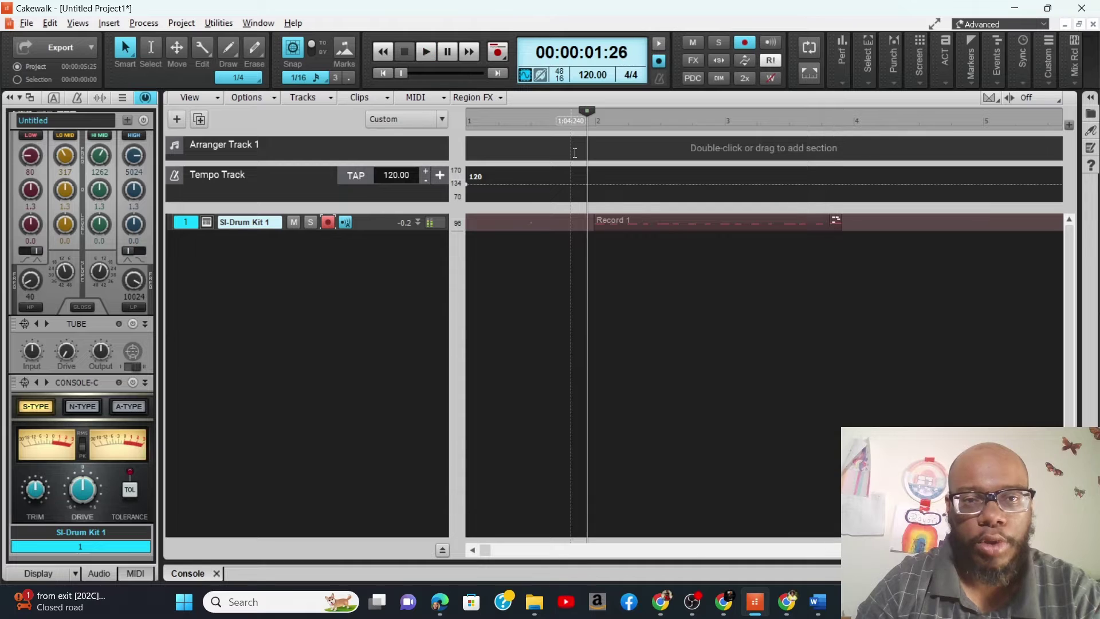
Expand the SI-Drum Kit 1 track and duplicate it with its events included, using 2 repetitions from starting track 2
double_click(417, 220)
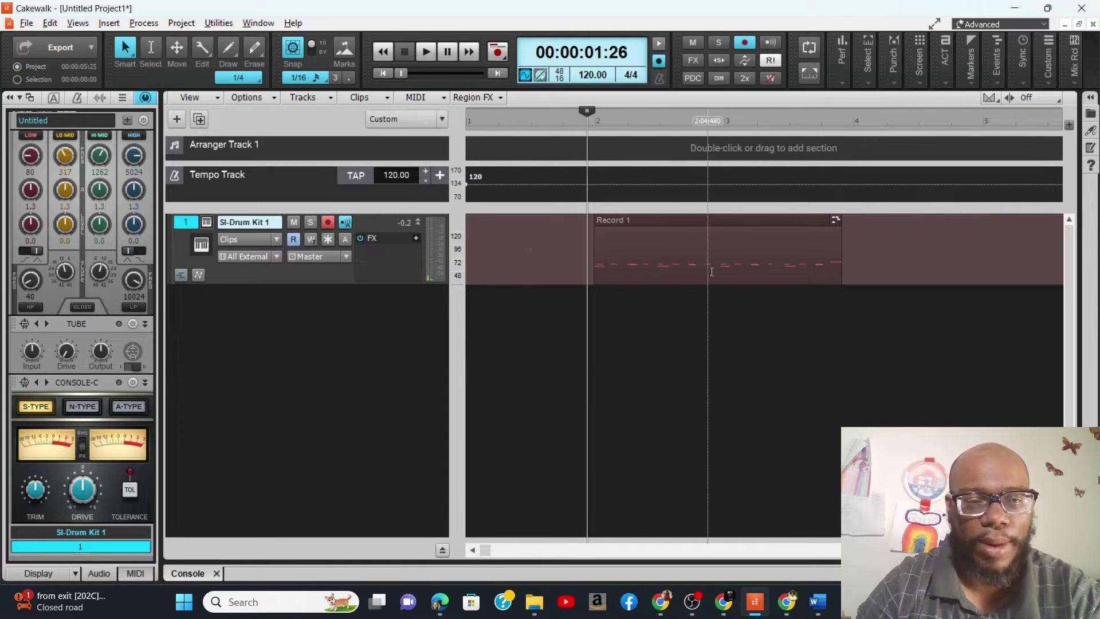
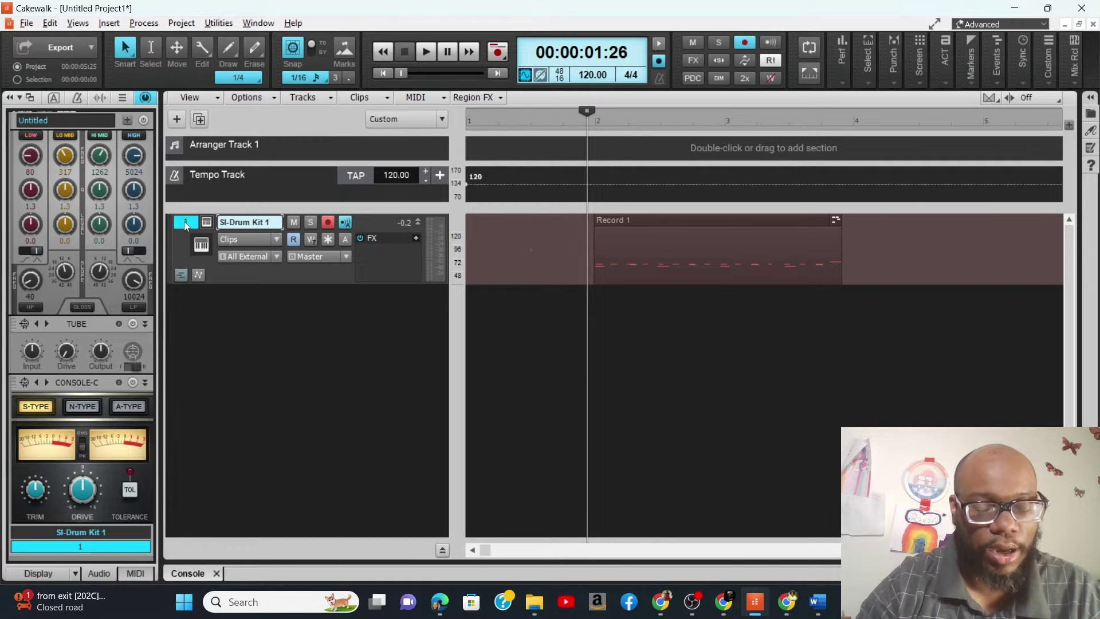
right_click(184, 221)
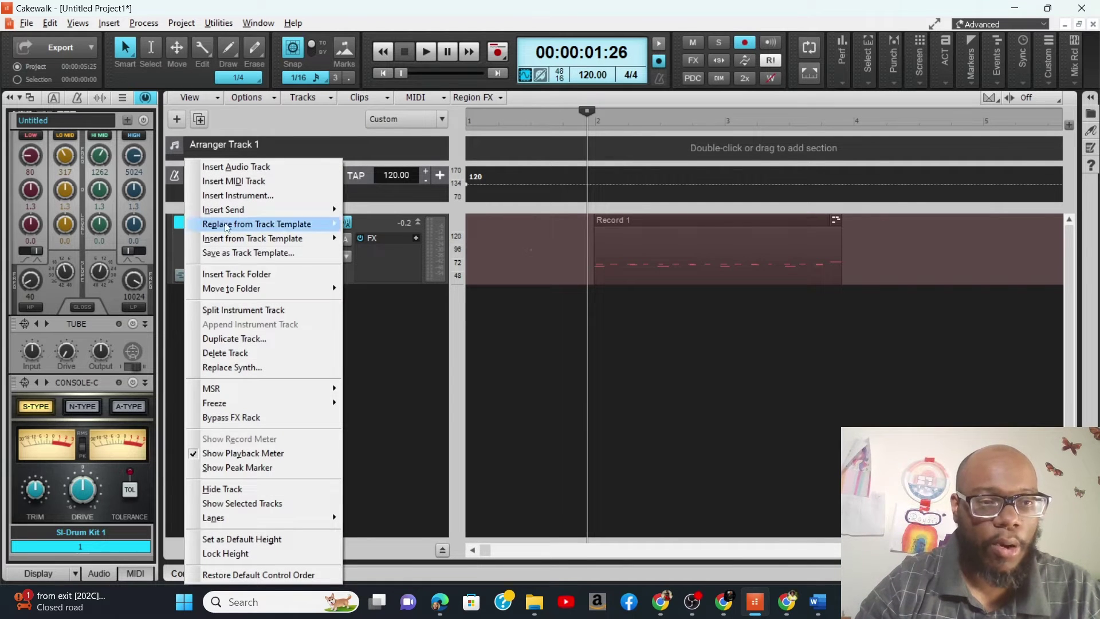
left_click(250, 339)
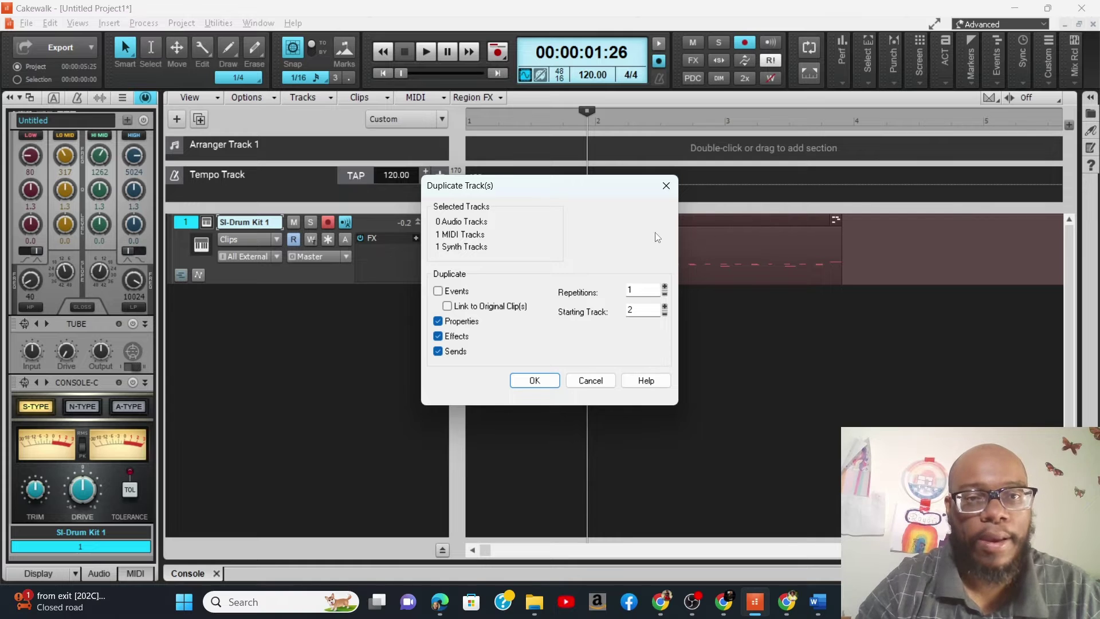
left_click(438, 292)
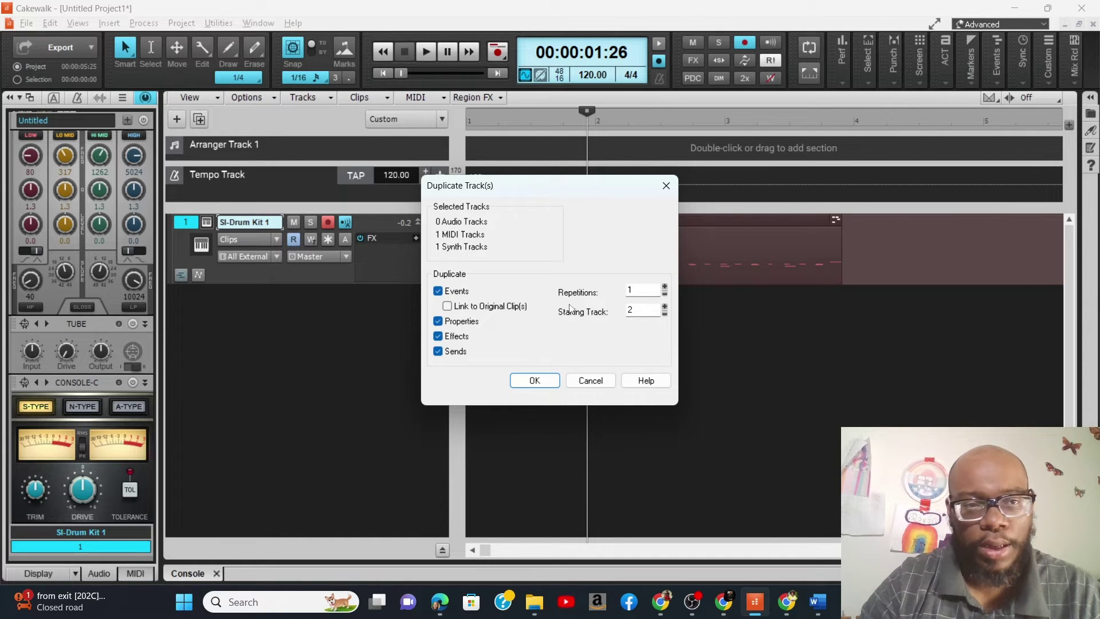
left_click(665, 286)
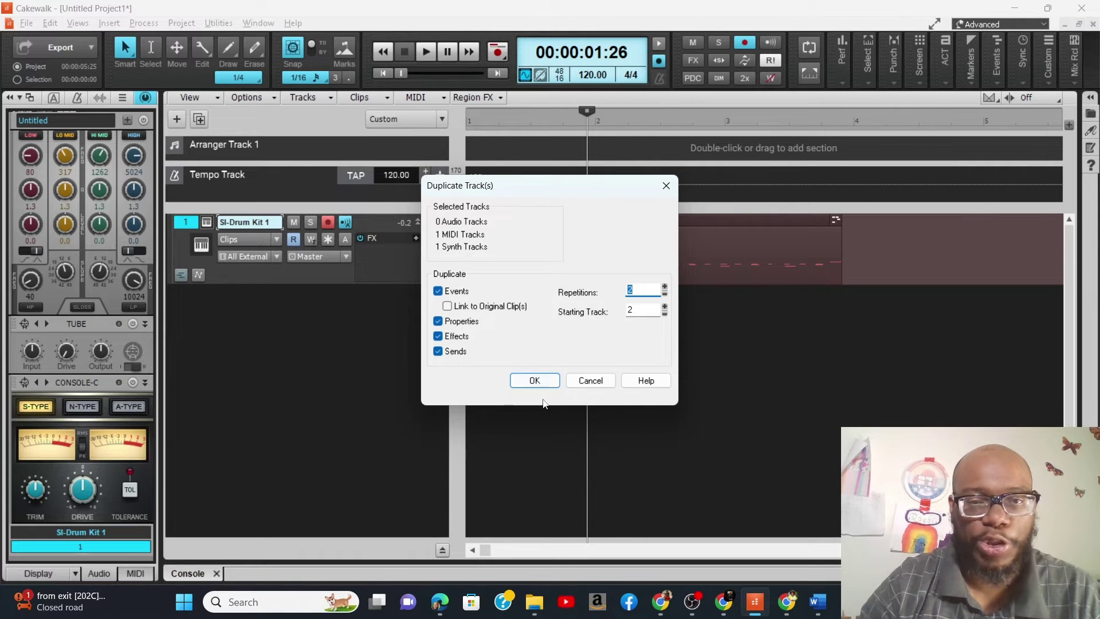
left_click(542, 380)
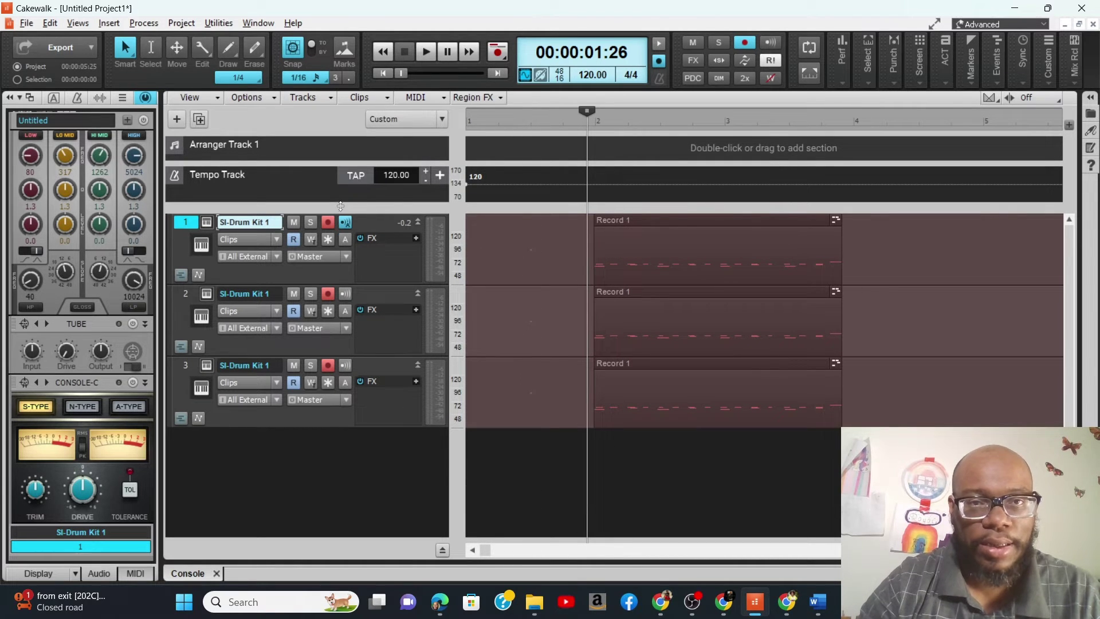
Disarm recording on all three SI-Drum Kit 1 tracks
left_click(327, 228)
left_click(328, 293)
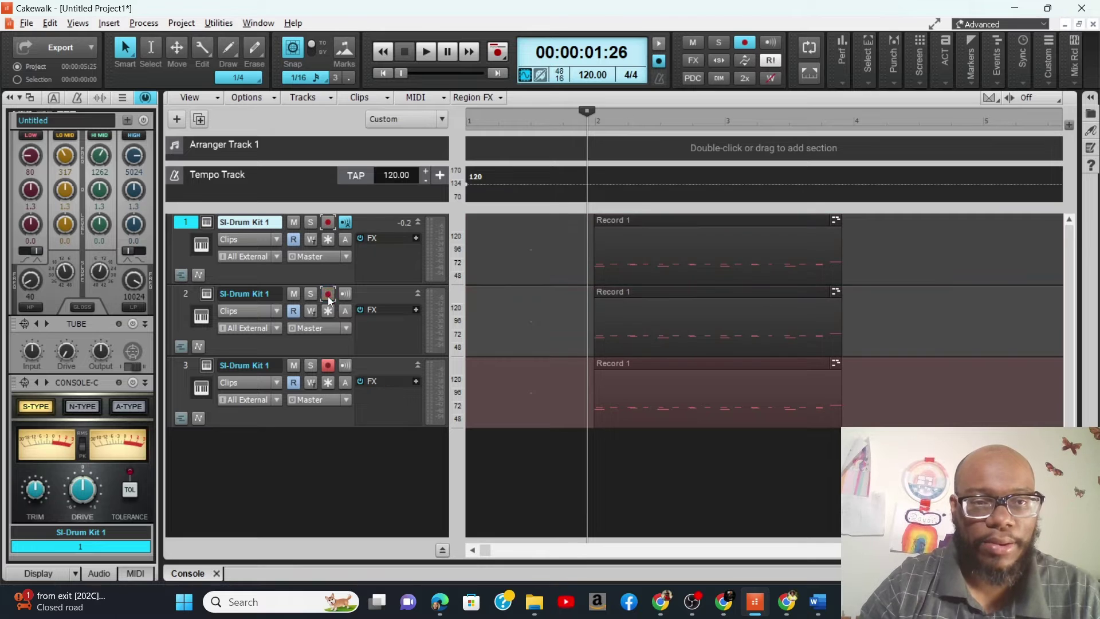
left_click(328, 367)
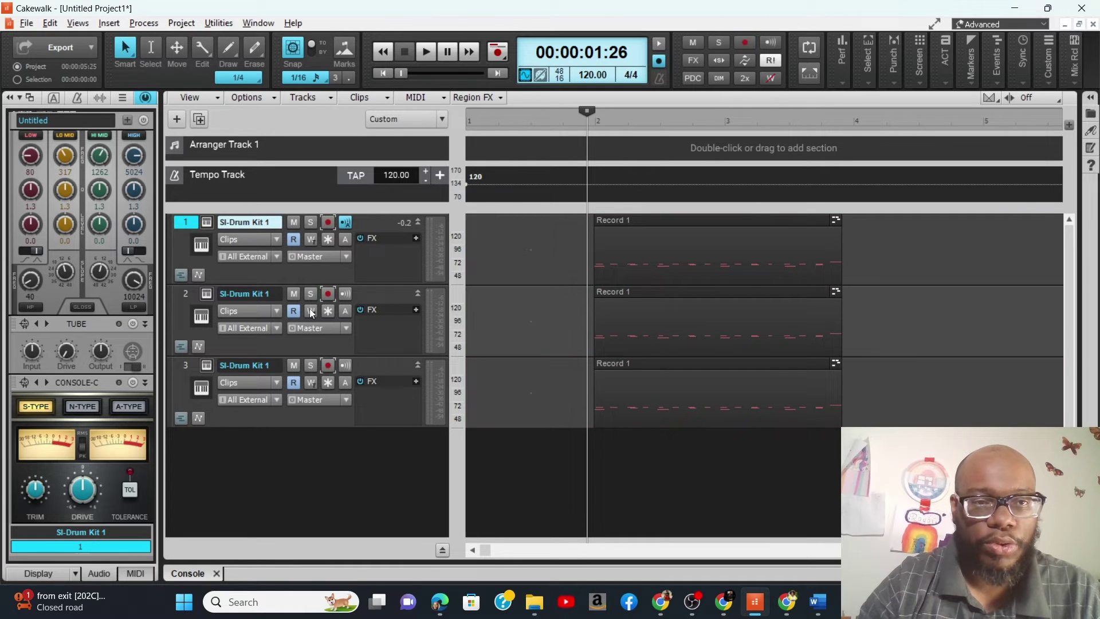
Solo and play tracks 1, 2 and 3 one at a time to compare the copies, unsoloing each after listening
left_click(312, 224)
key("space")
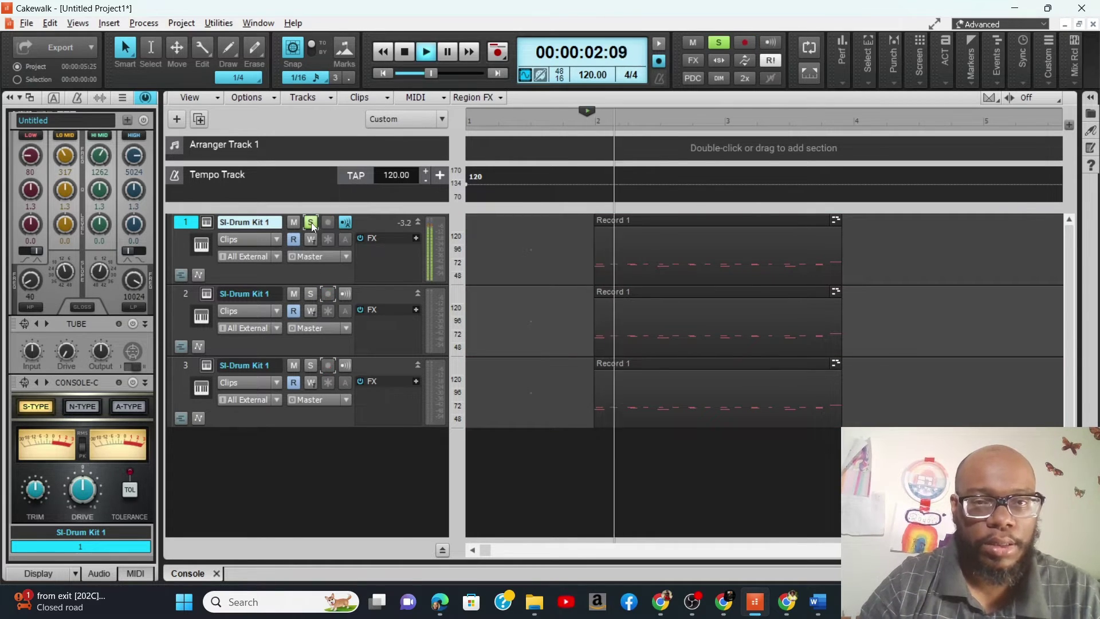
key("space")
left_click(311, 222)
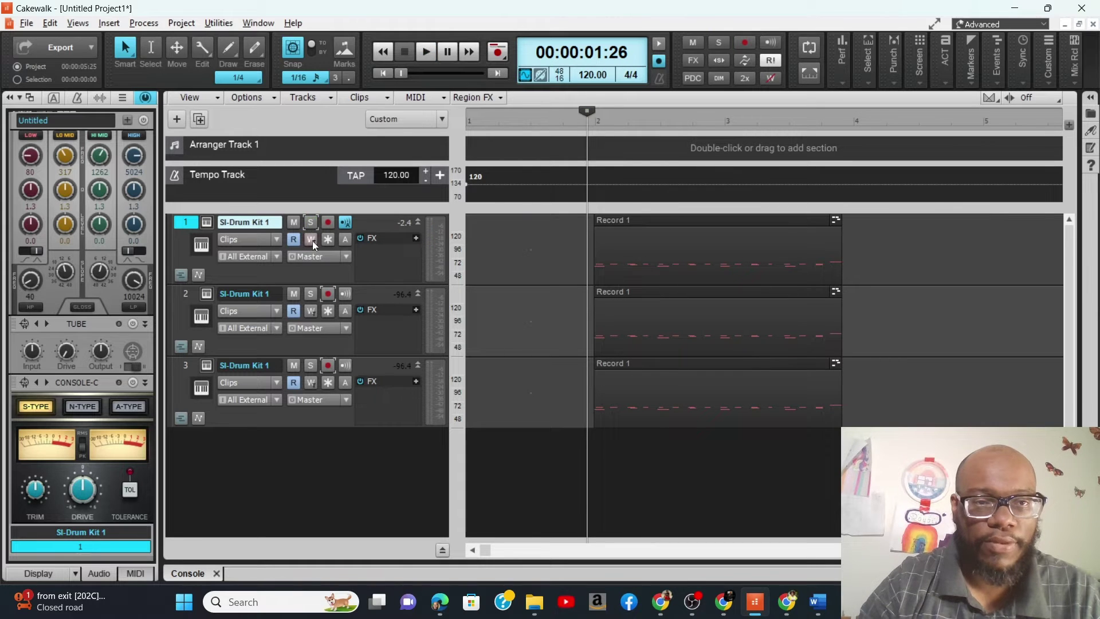
left_click(307, 297)
key("space")
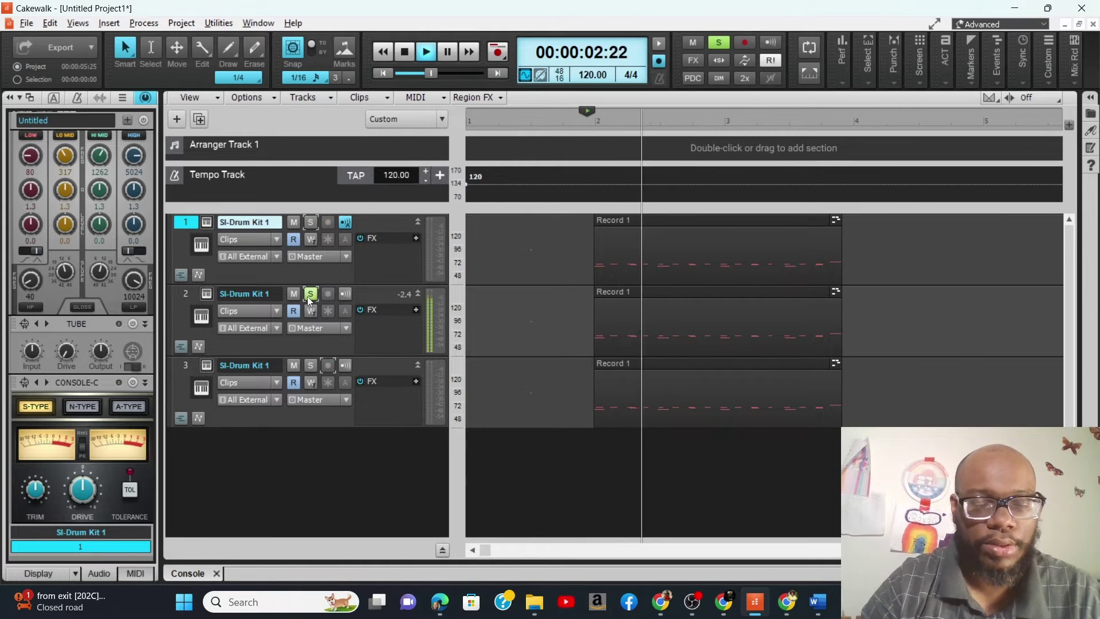
key("space")
left_click(307, 296)
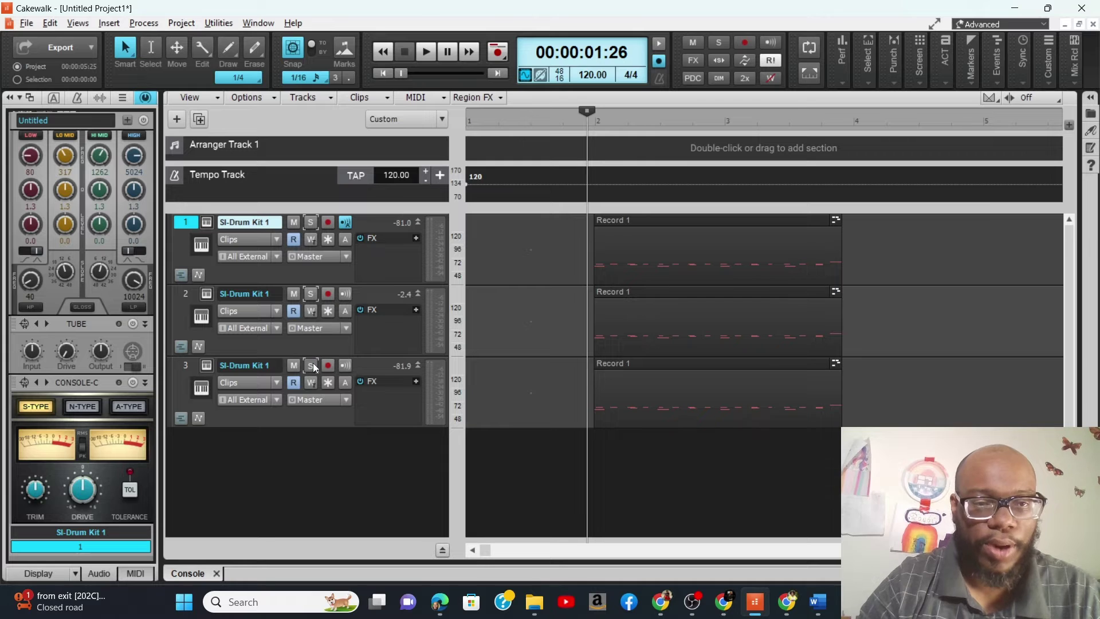
left_click(312, 366)
key("space")
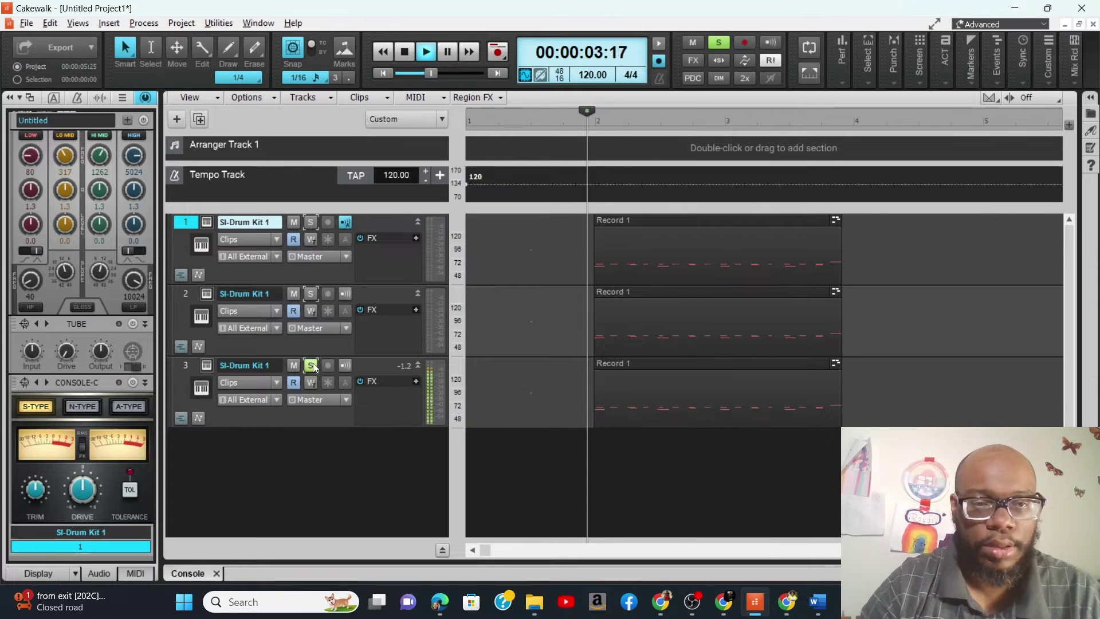
key("space")
left_click(311, 365)
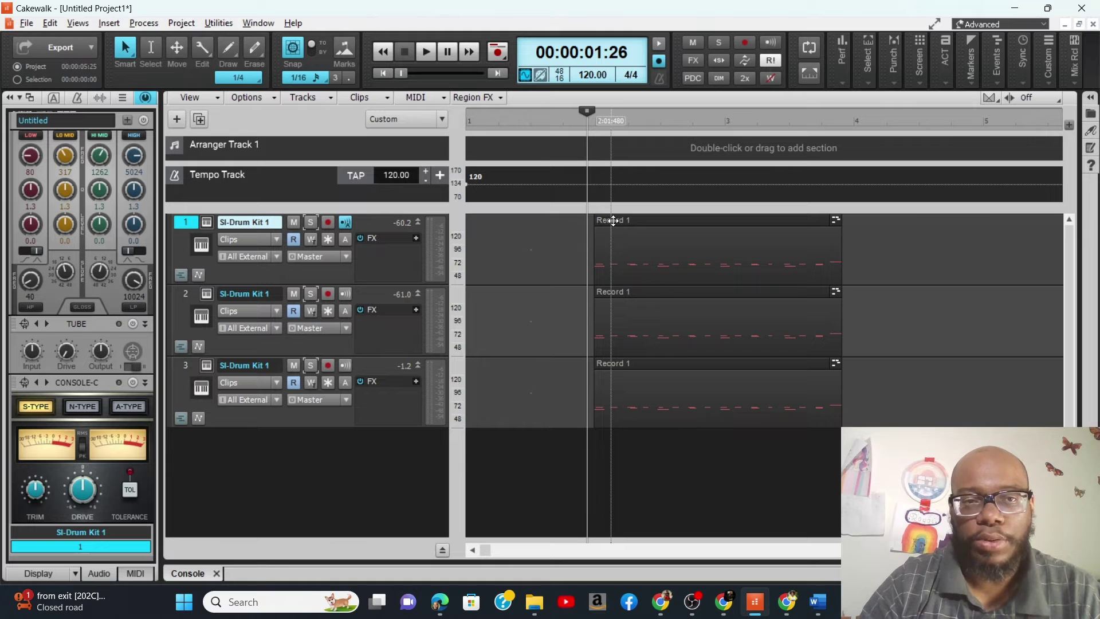
Rename track 1 as Bass Drum and track 2 as Snare Drum
double_click(258, 222)
type("Bass Drum")
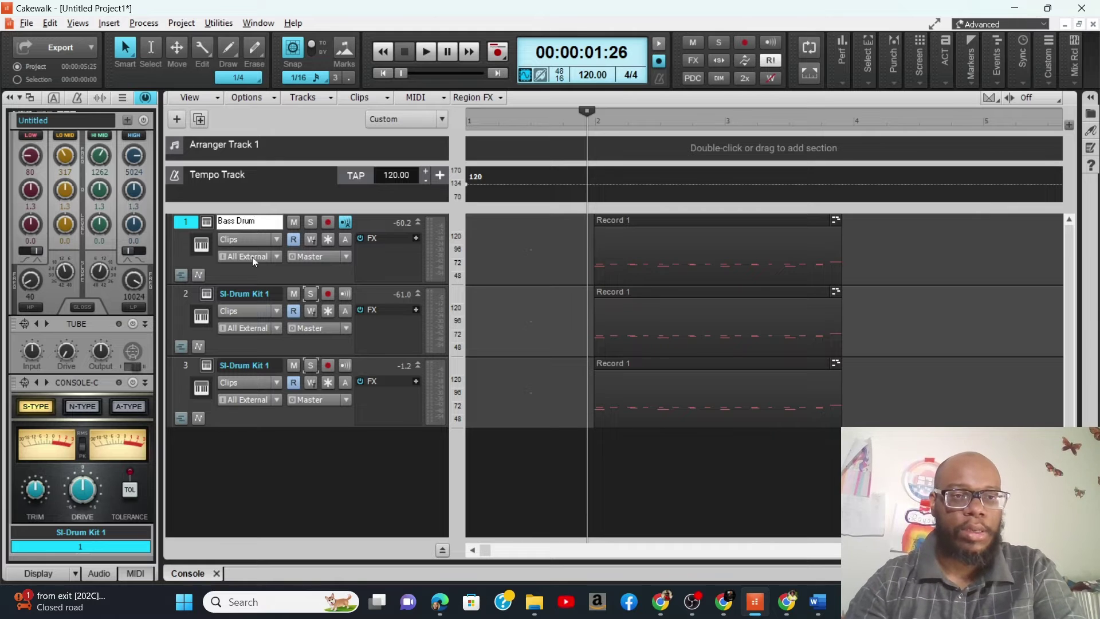
double_click(251, 295)
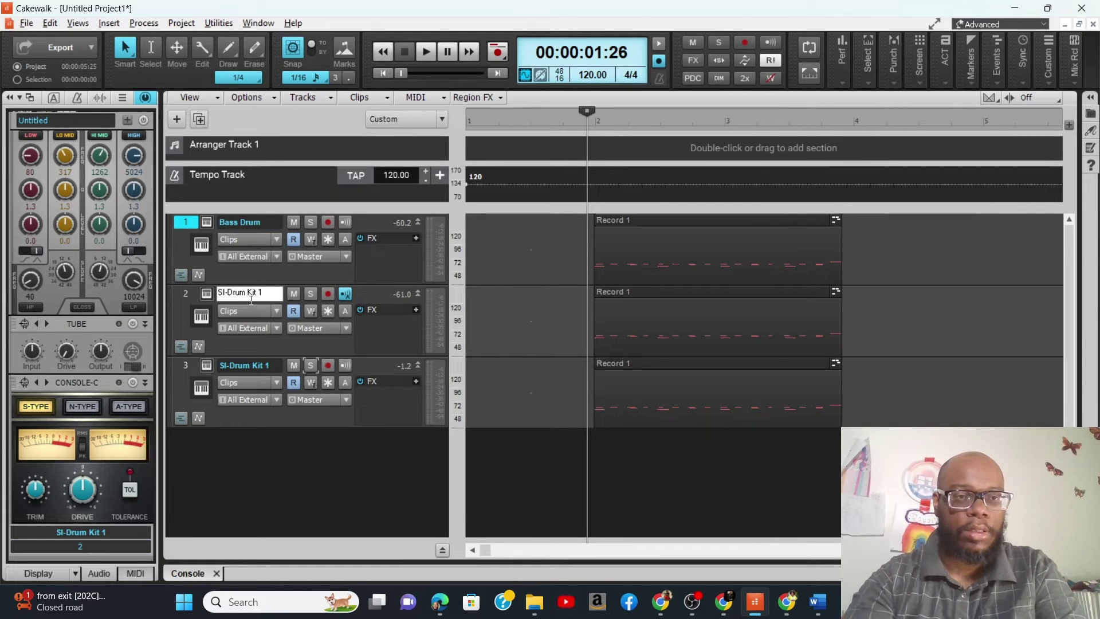
key("BackSpace")
key("BackSpace")
key("BackSpace")
key("BackSpace")
key("BackSpace")
key("BackSpace")
key("BackSpace")
key("BackSpace")
key("BackSpace")
key("BackSpace")
key("BackSpace")
key("BackSpace")
key("BackSpace")
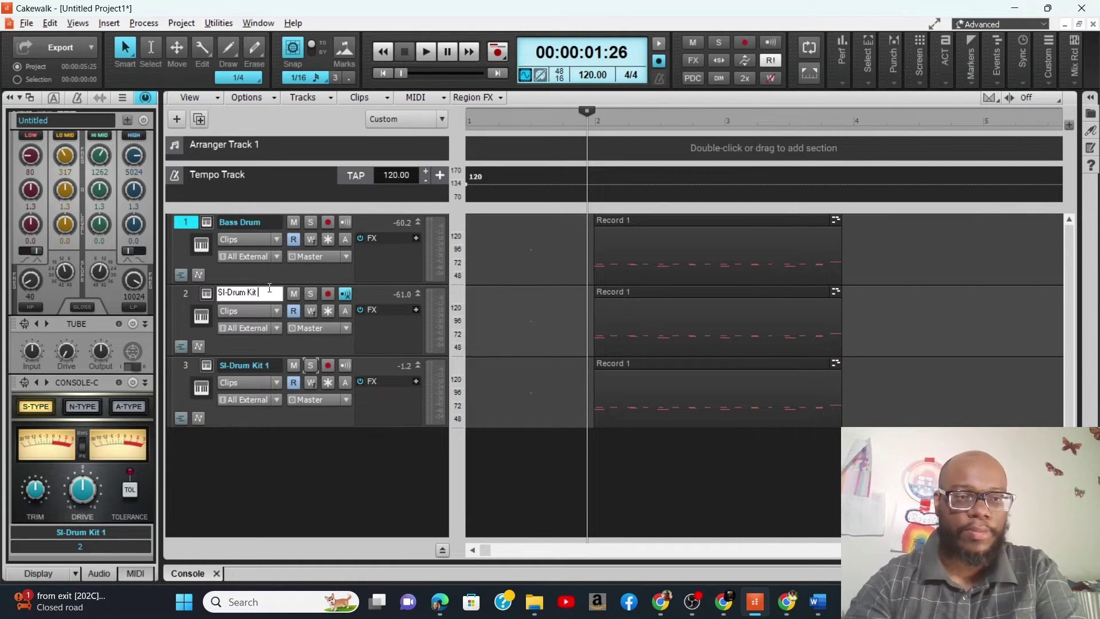
type("Snare Drum")
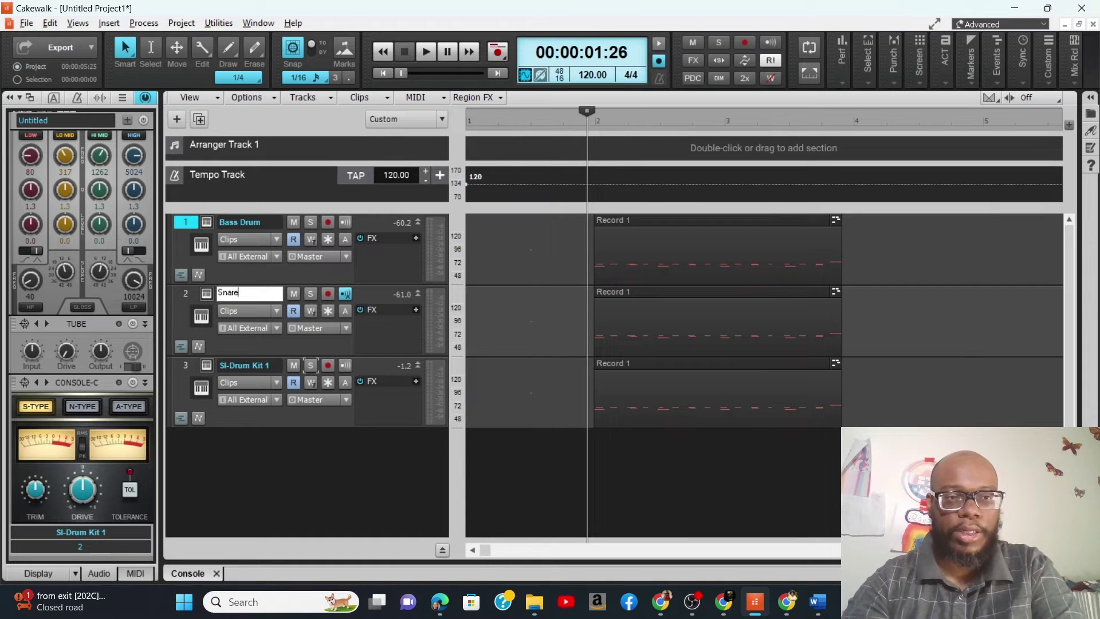
key("Return")
Rename track 3 as Hi hats
left_click(269, 372)
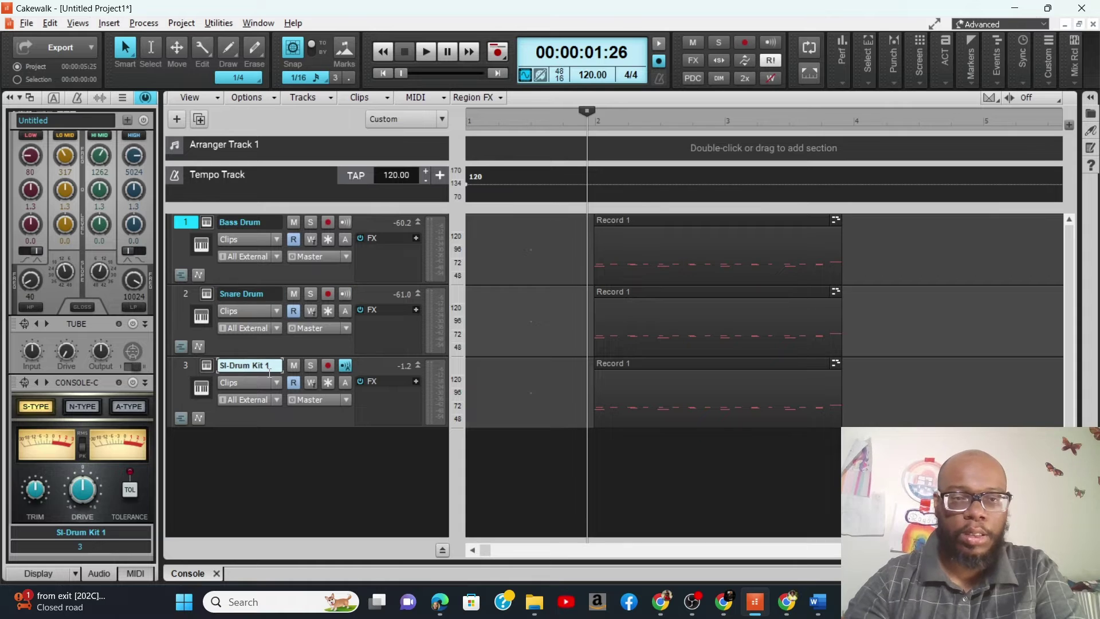
double_click(273, 367)
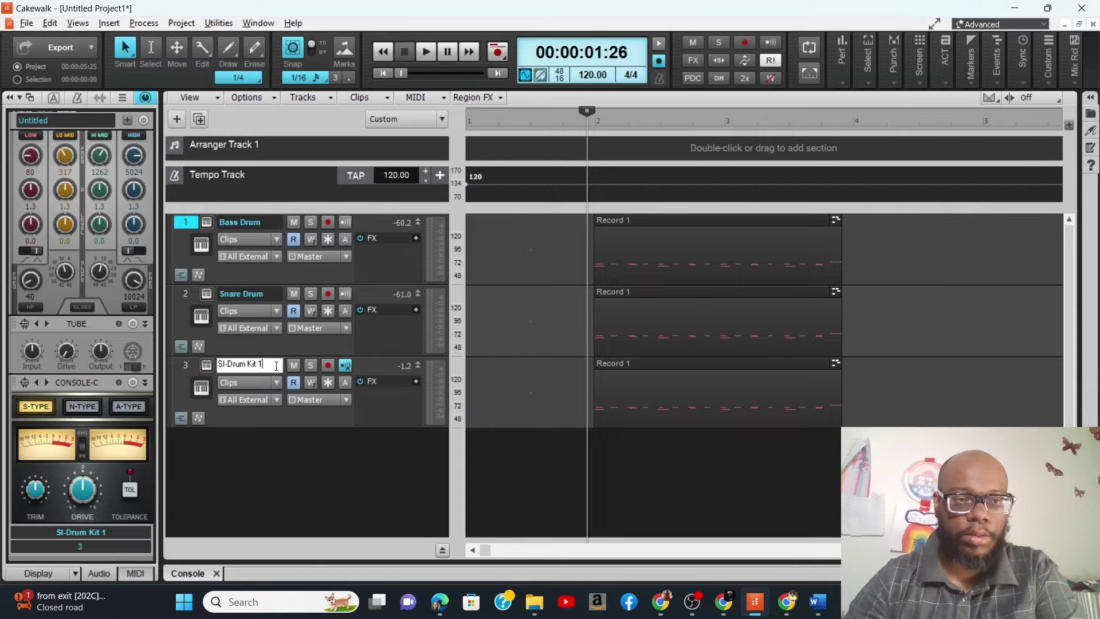
key("BackSpace")
key("BackSpace")
key("BackSpace")
key("BackSpace")
key("BackSpace")
key("BackSpace")
key("BackSpace")
key("BackSpace")
key("BackSpace")
key("BackSpace")
key("BackSpace")
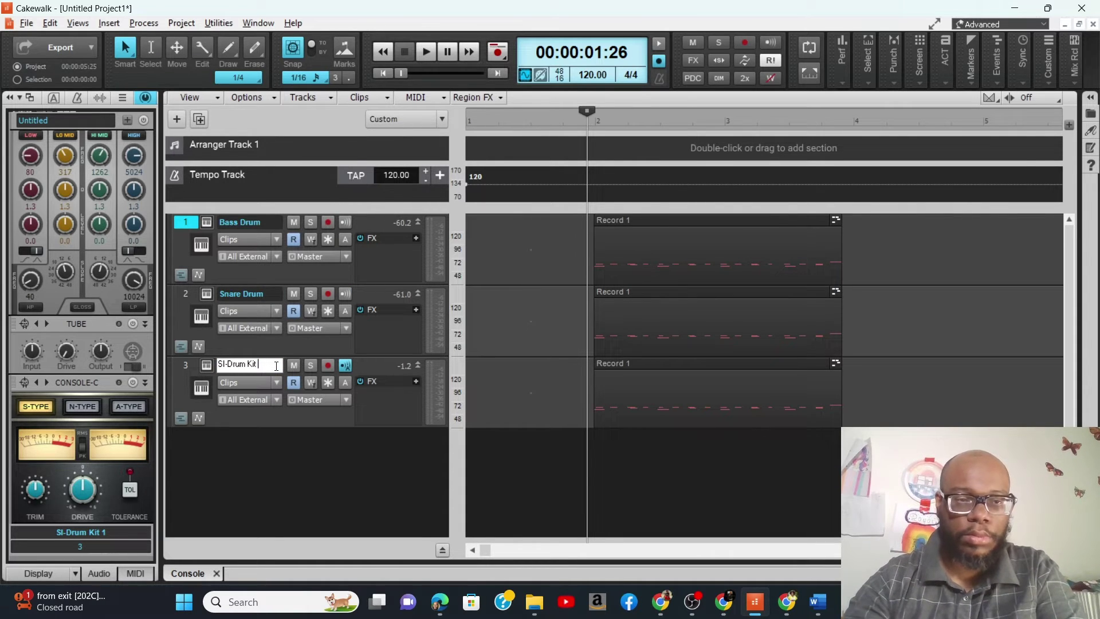
key("BackSpace")
key("BackSpace")
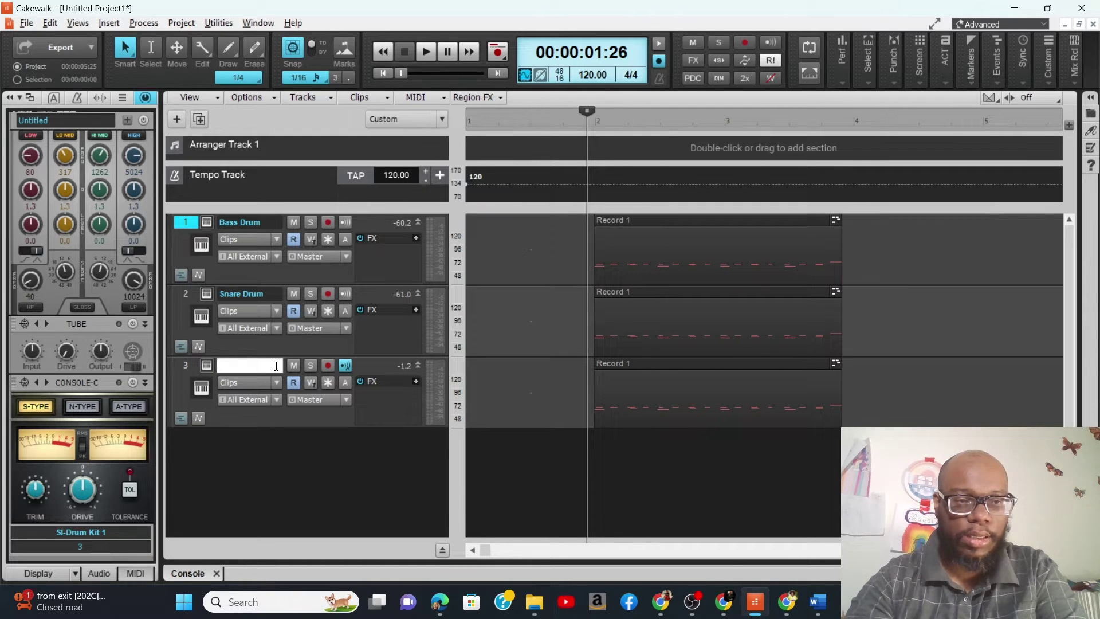
type("Hi hats")
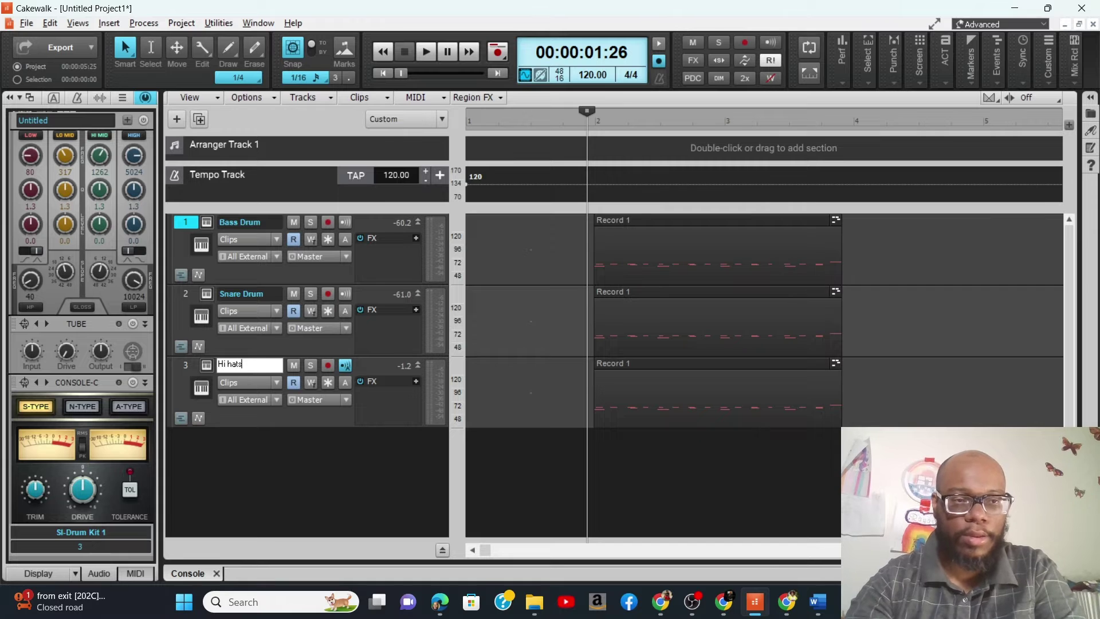
key("Return")
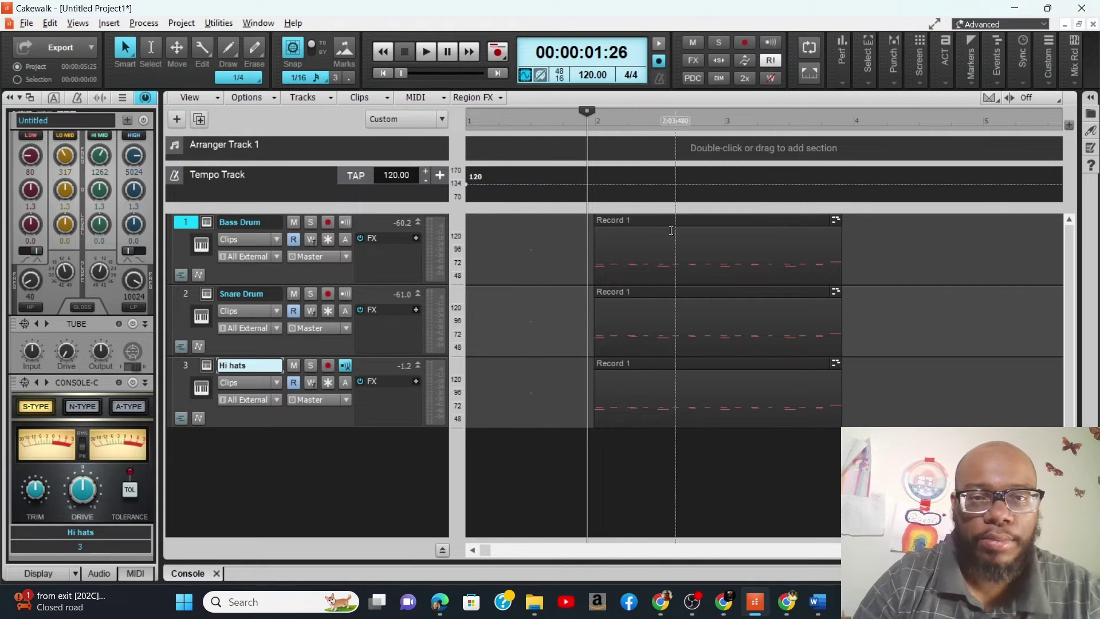
Open the Bass Drum track's recorded clip in the Piano Roll
left_click(636, 220)
double_click(636, 220)
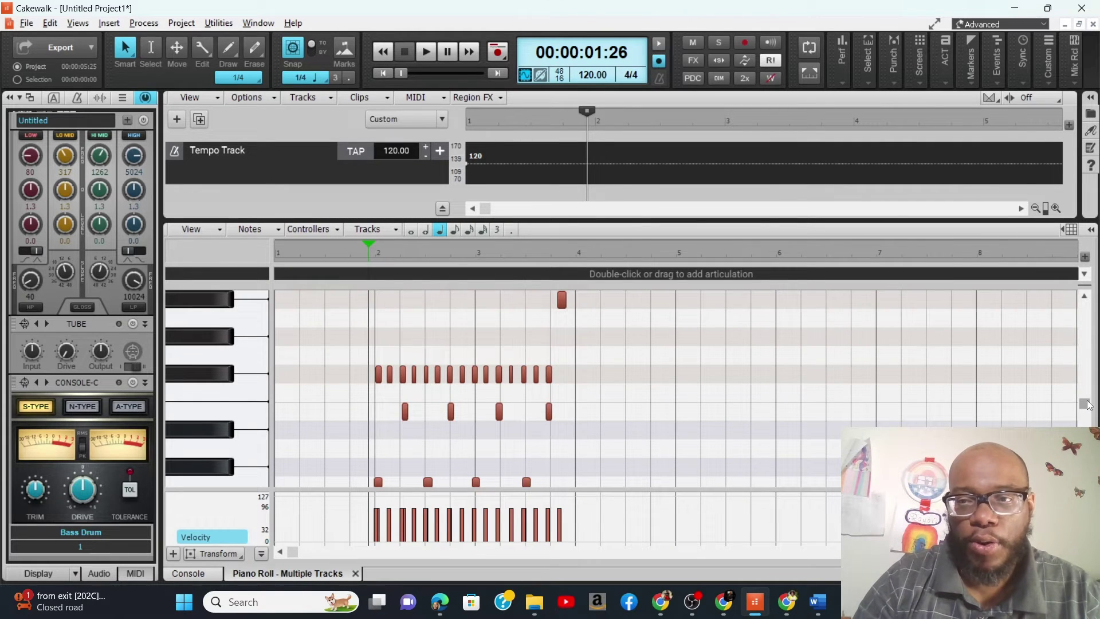
Select the notes on the C 3 row to identify the bass drum hits in the Bass Drum track
left_click_drag(1084, 404, 1088, 410)
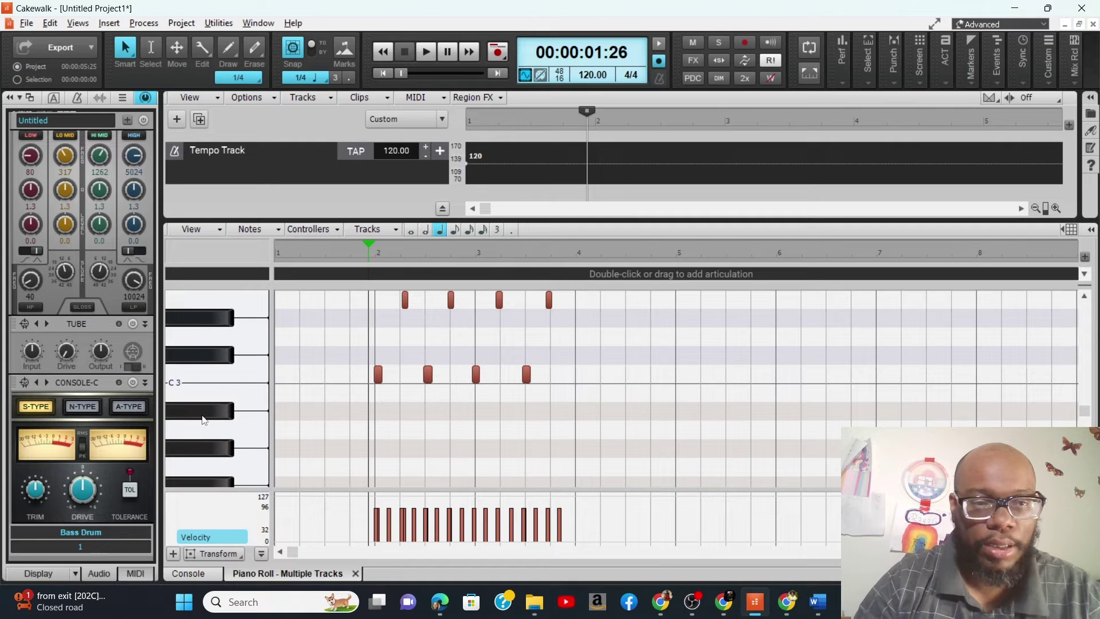
left_click(244, 373)
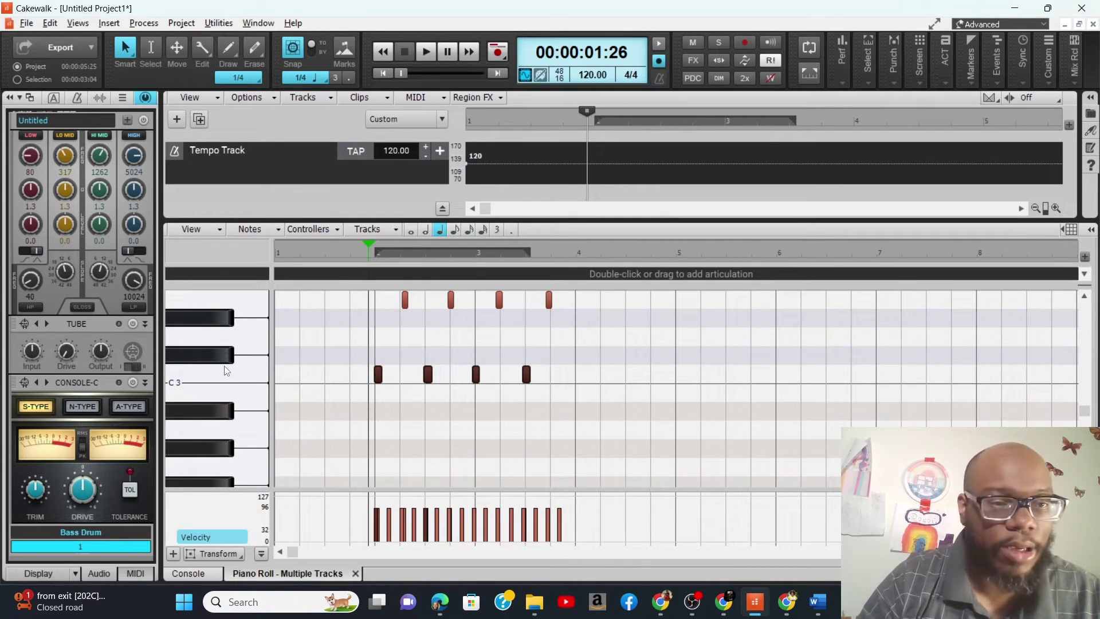
left_click(243, 398)
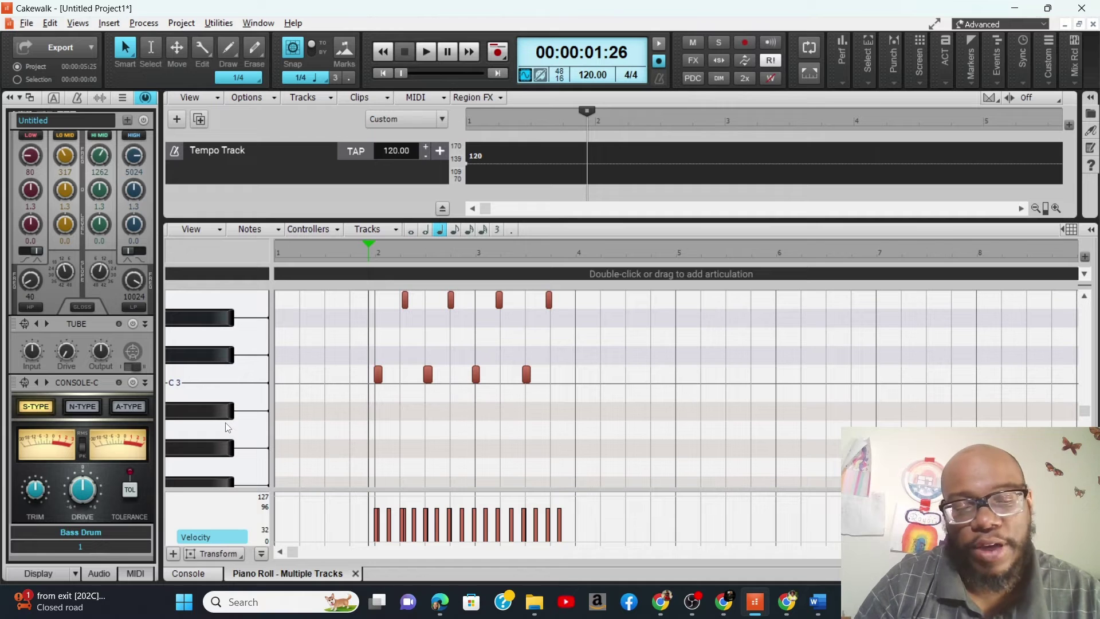
left_click(232, 372)
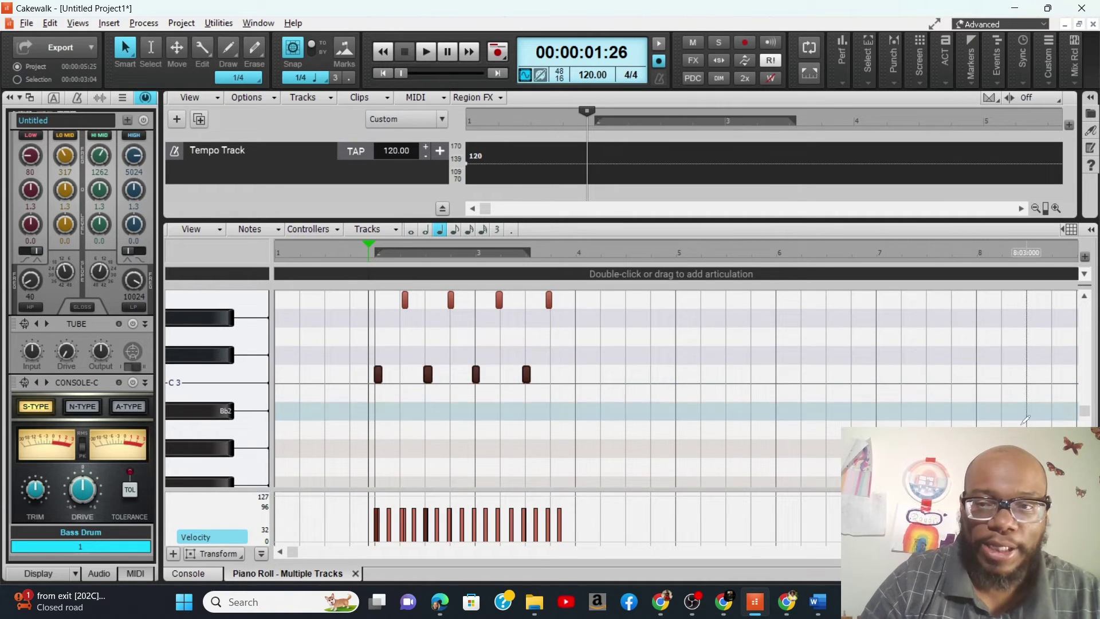
left_click(1085, 297)
left_click(1085, 297)
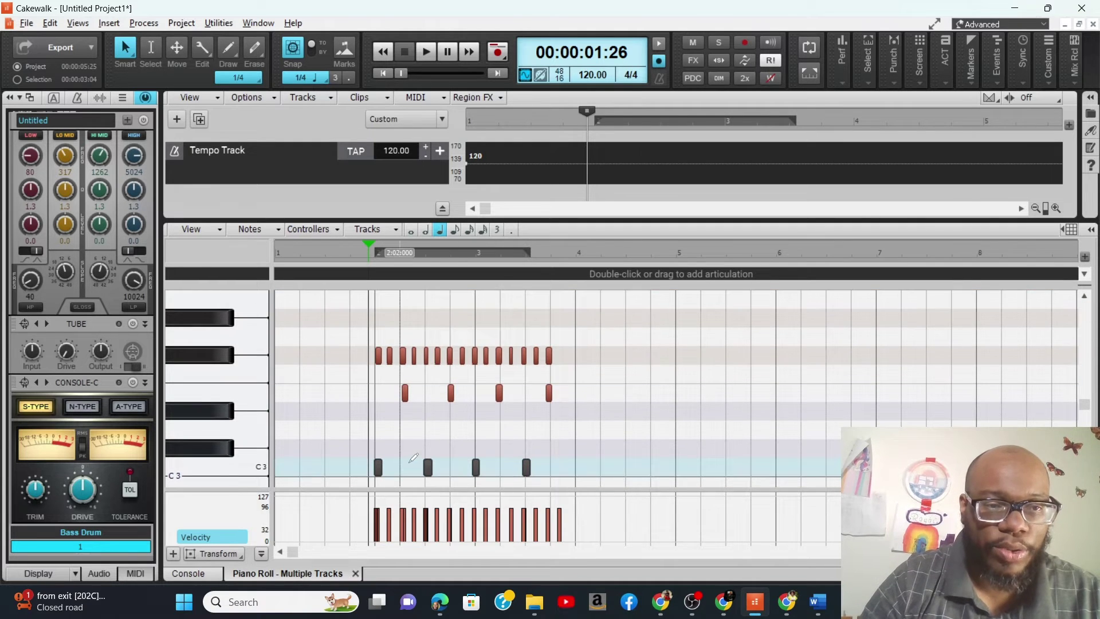
Delete the snare notes on the E 3 row and the hi-hat notes on the F#3 row from the Bass Drum track
left_click(247, 399)
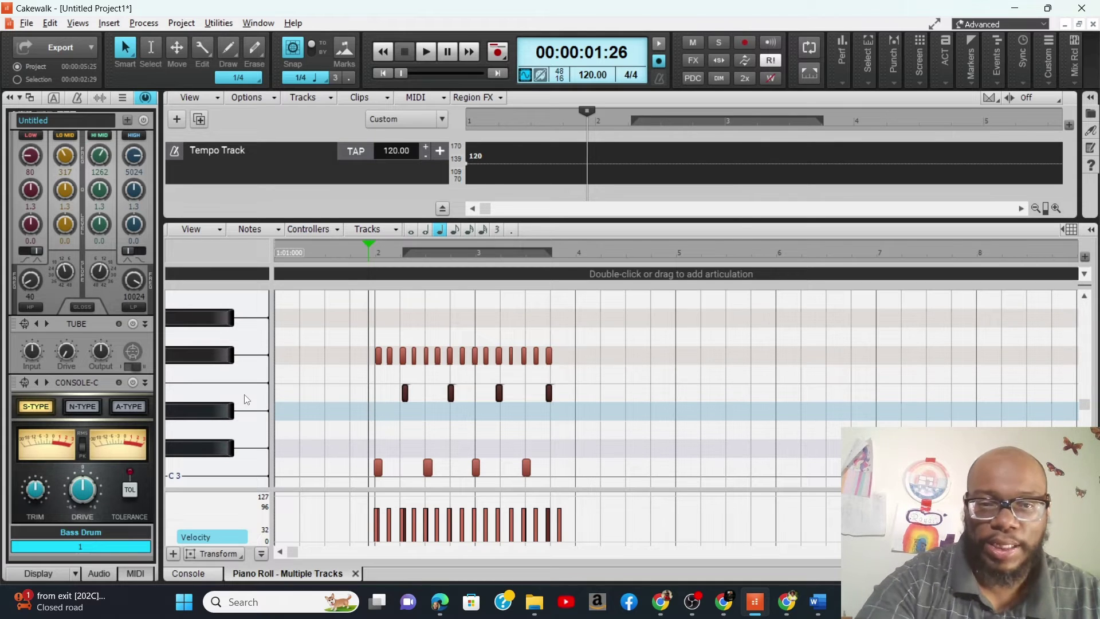
key("Delete")
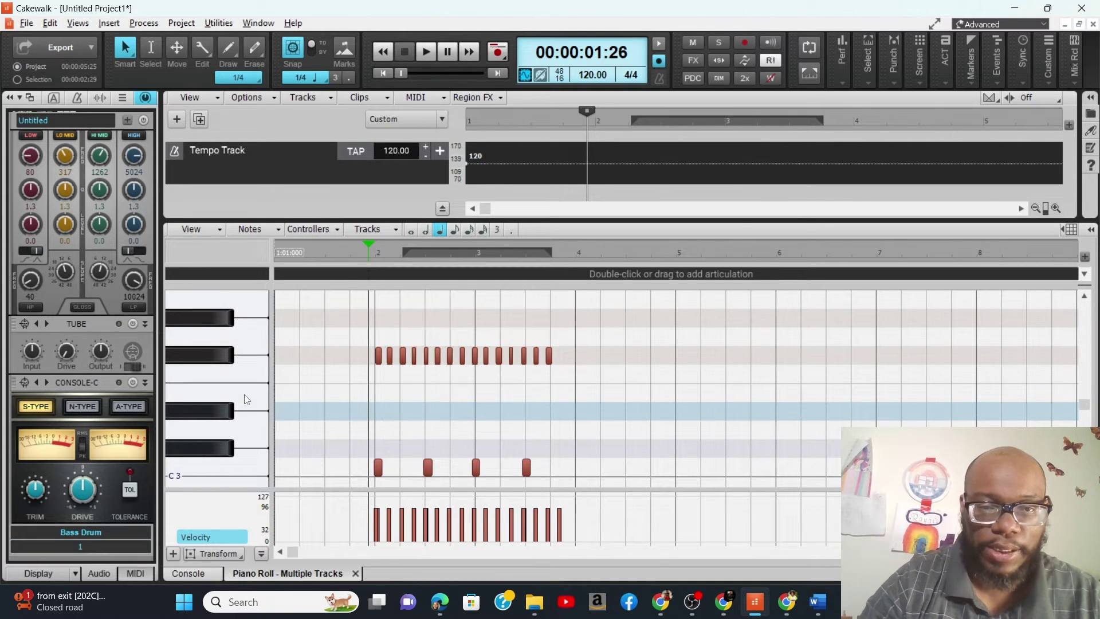
left_click(221, 358)
key("Delete")
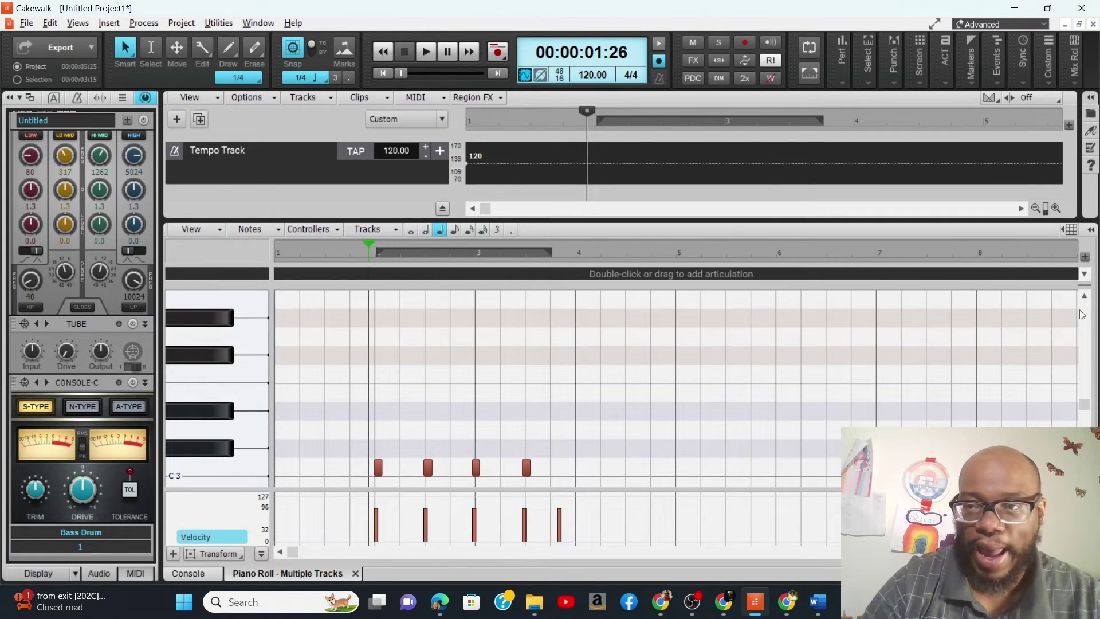
Delete the single stray note above the hi-hat row near the end of measure 3, and close the Piano Roll and Console views
scroll(202, 473, "down", 5)
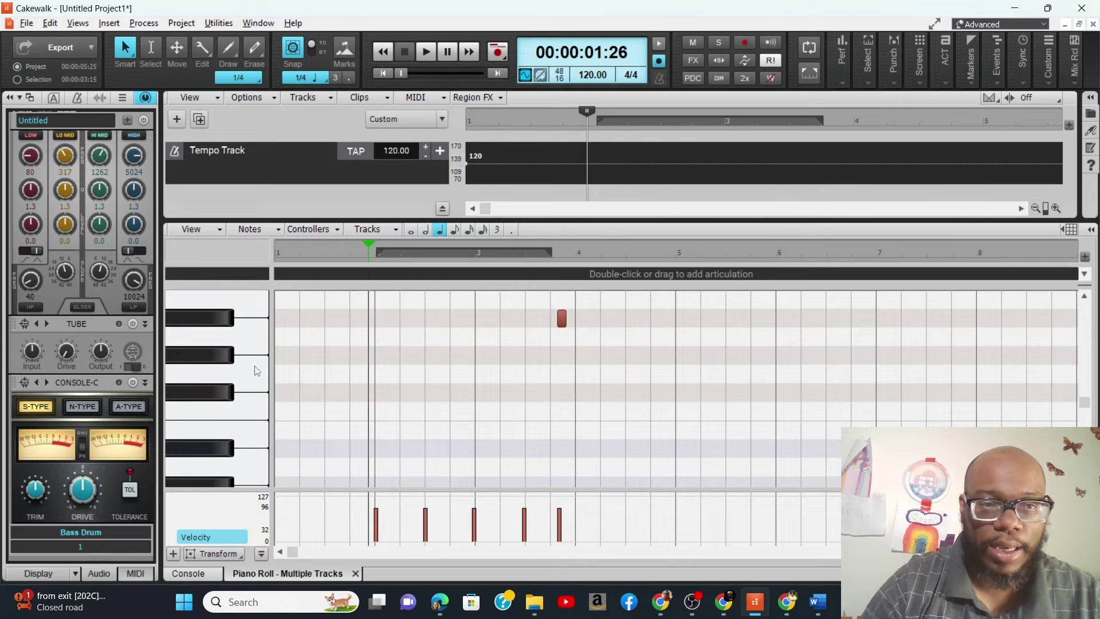
left_click(225, 322)
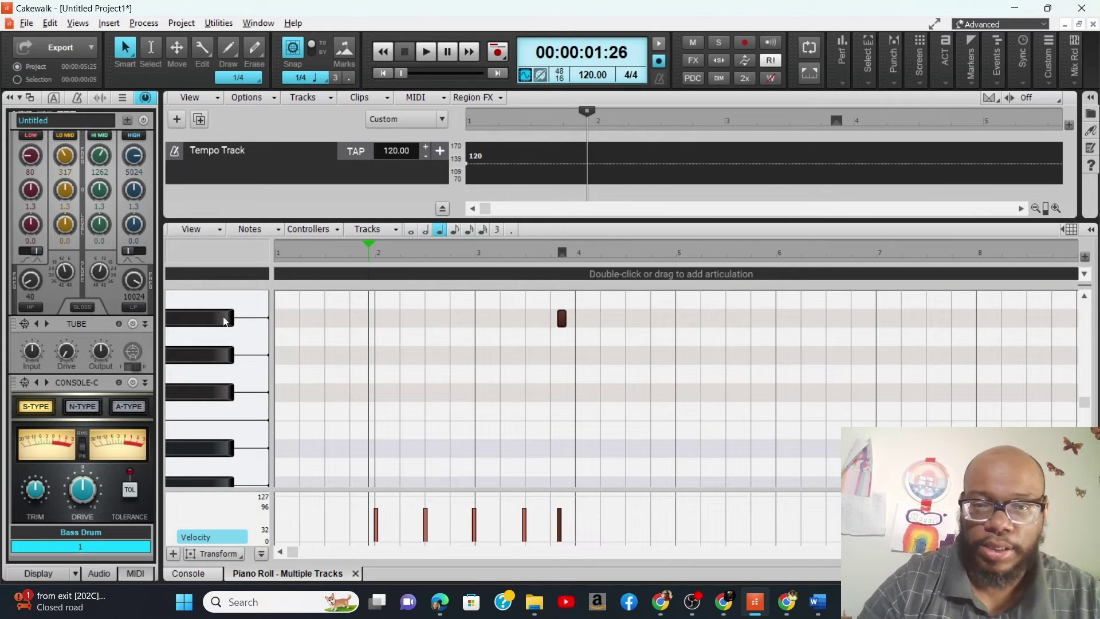
key("Delete")
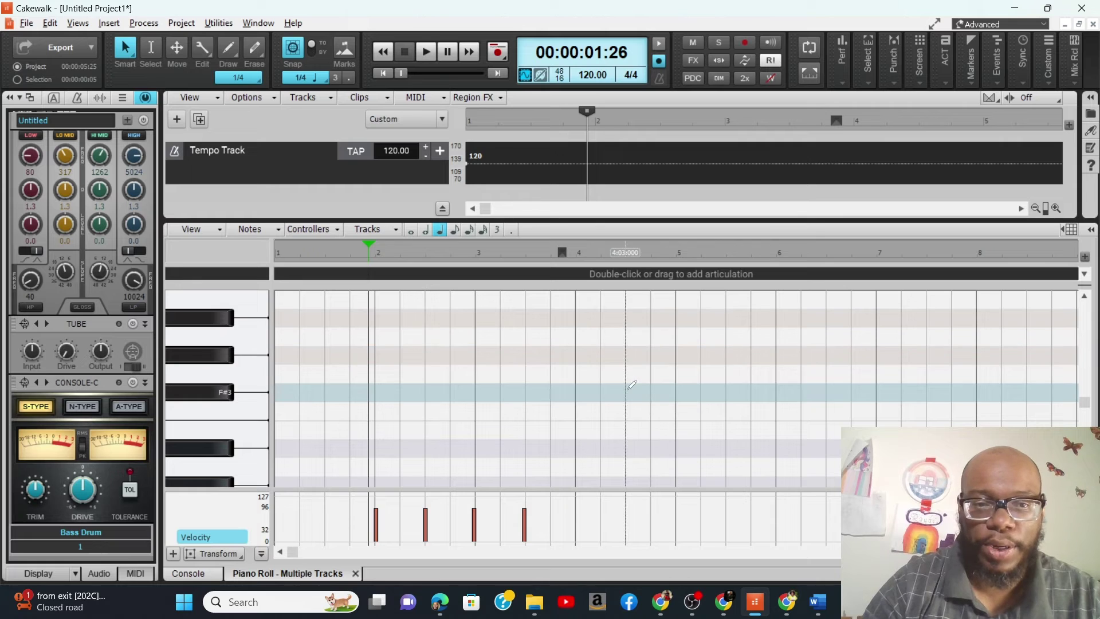
left_click(355, 573)
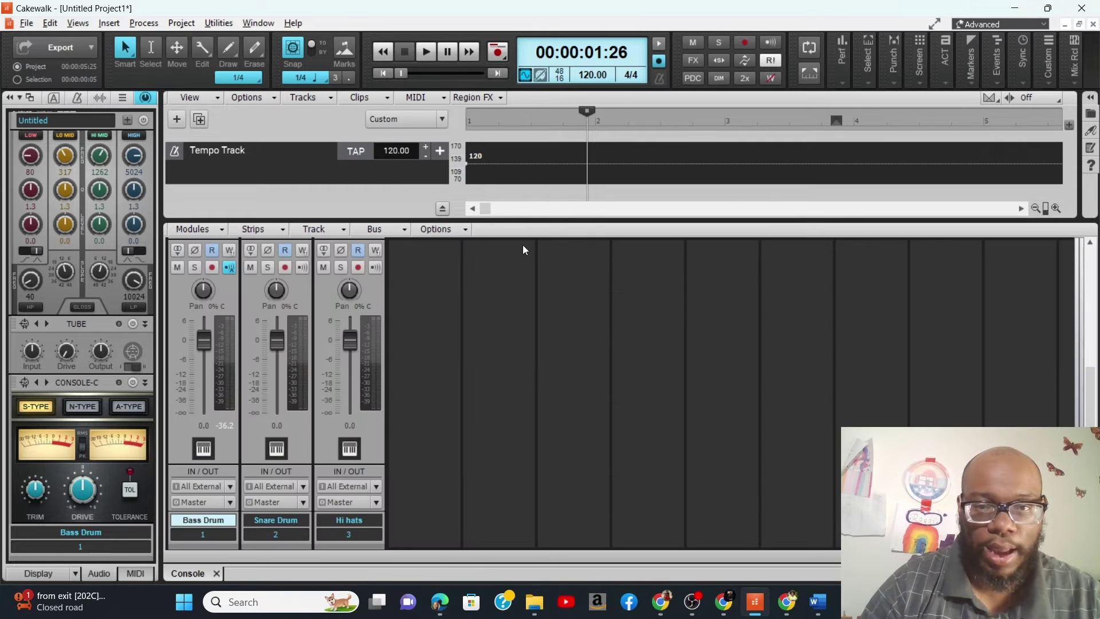
left_click(217, 573)
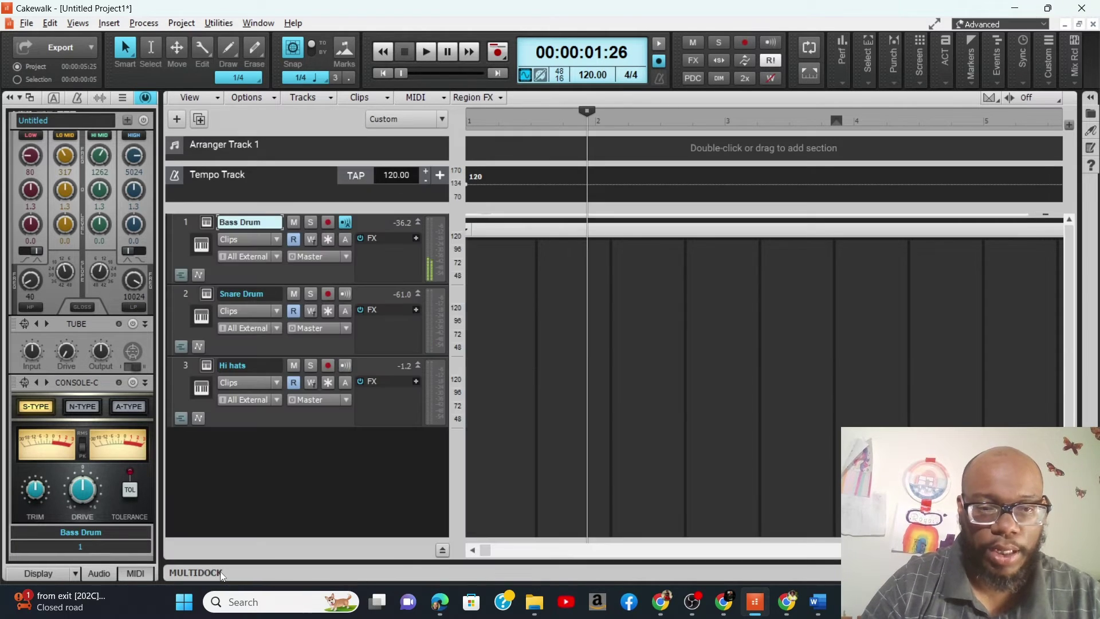
Solo the Bass Drum track, play it back to check it, and turn its solo off
left_click(311, 222)
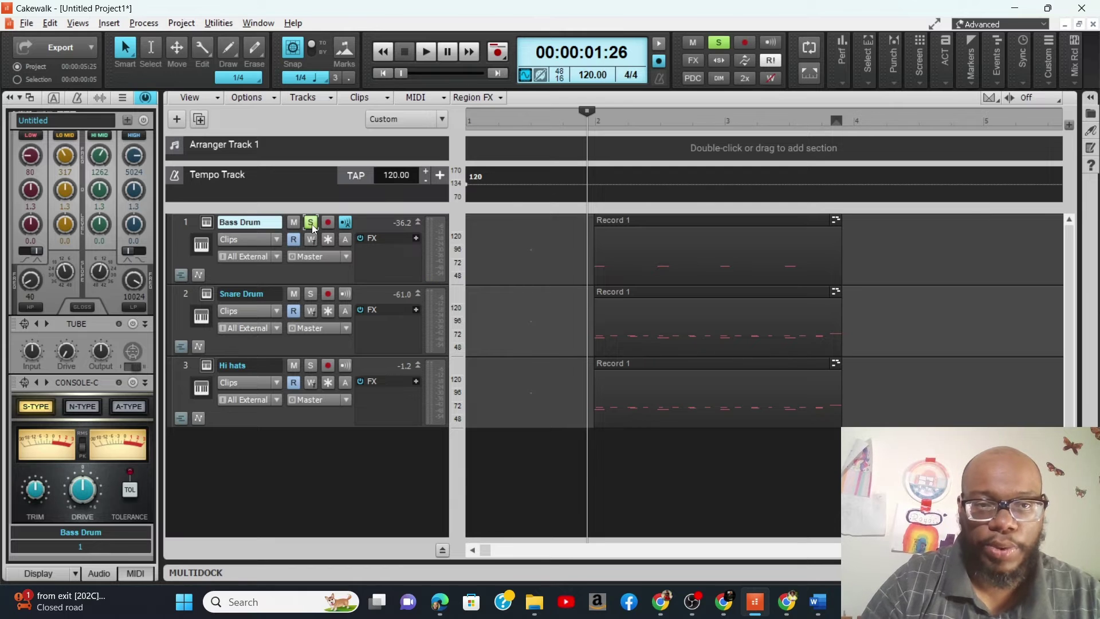
key("space")
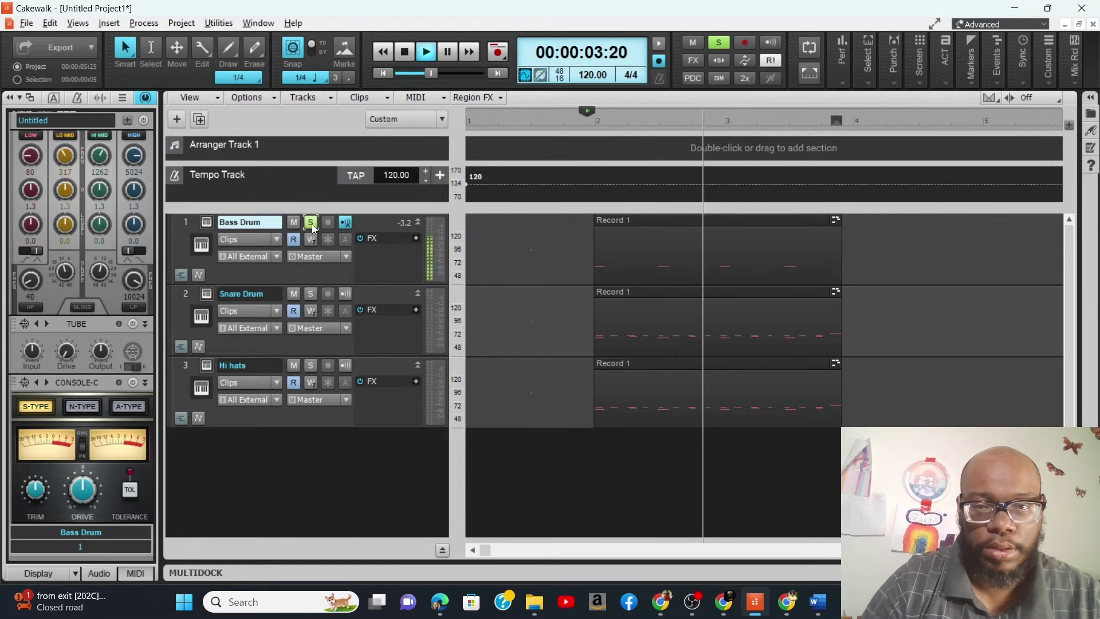
key("space")
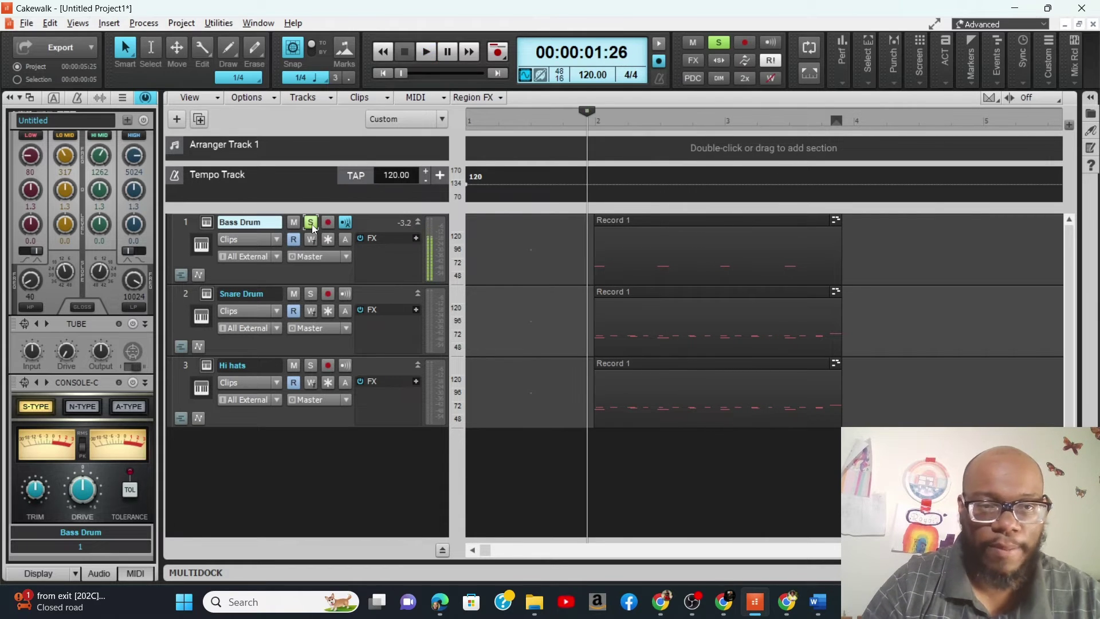
left_click(310, 222)
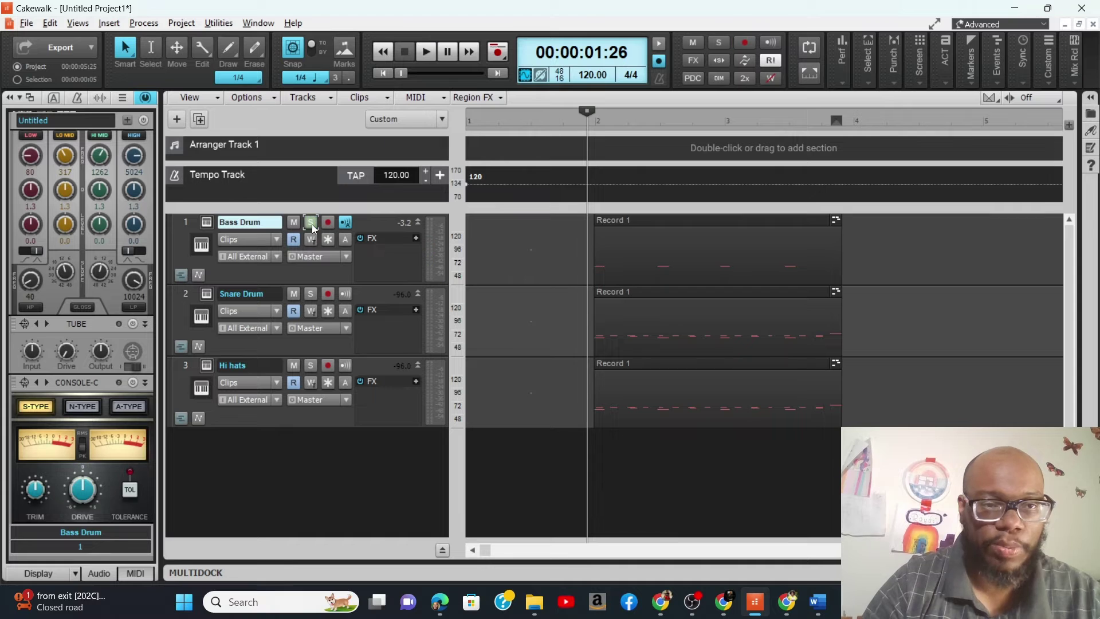
Open the Snare Drum track's recorded clip in the Piano Roll
left_click(182, 298)
left_click(634, 295)
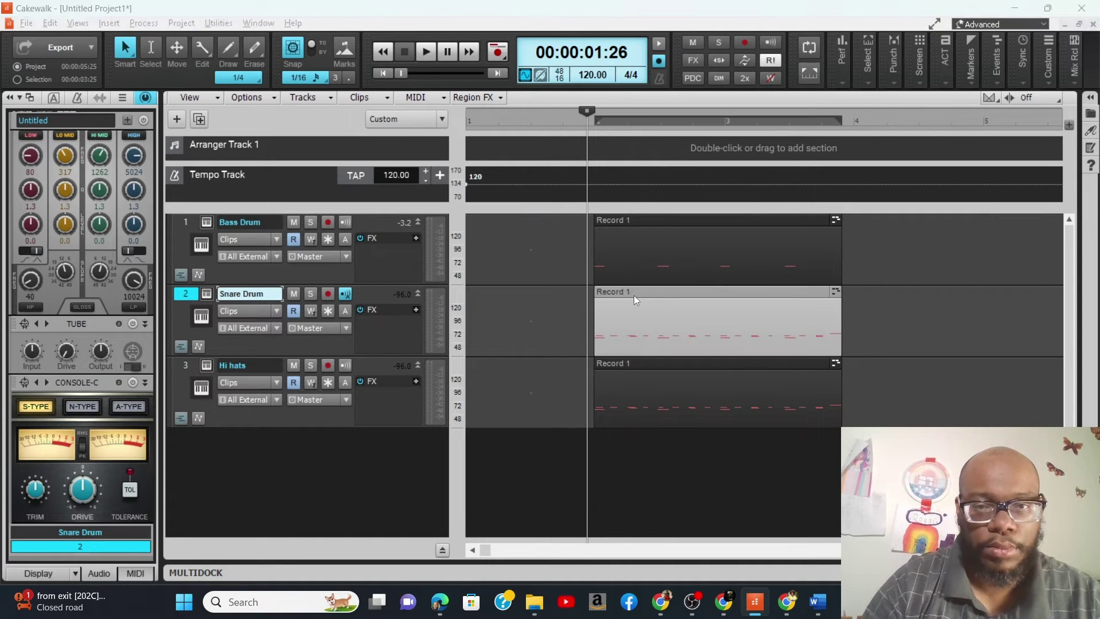
double_click(633, 294)
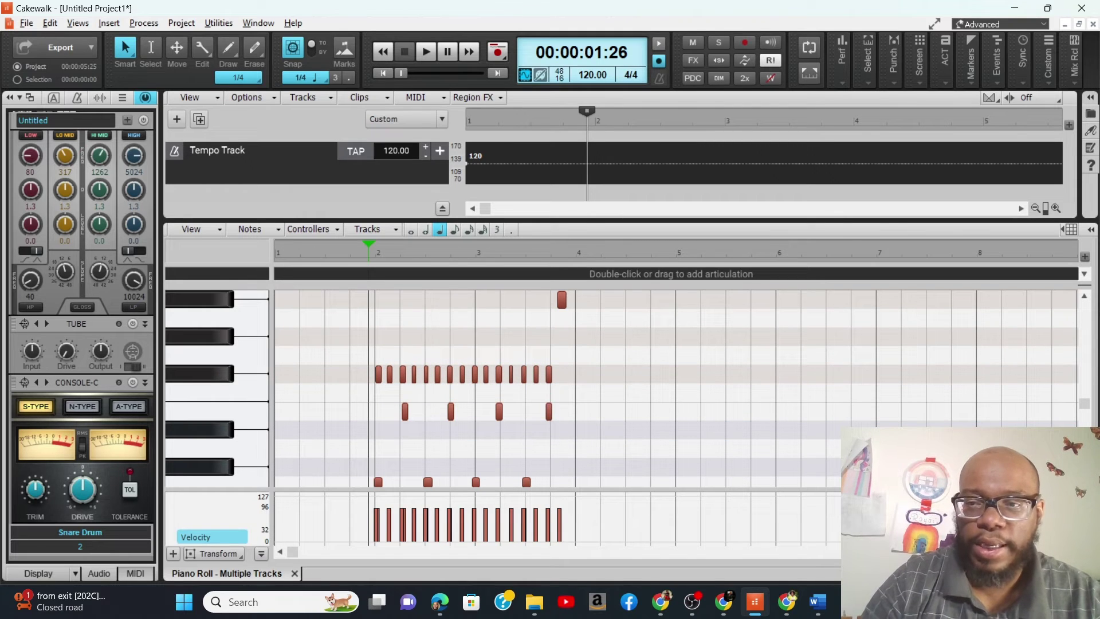
left_click(1084, 296)
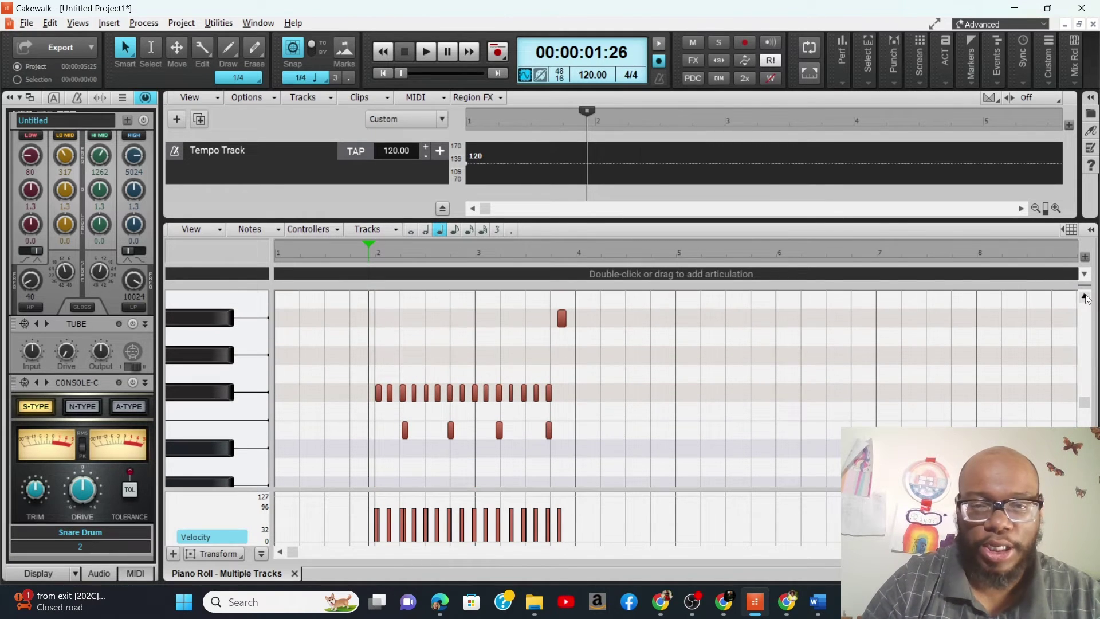
Delete the hi-hat notes on the F#3 row and the single stray note above them from the Snare Drum track
left_click(223, 397)
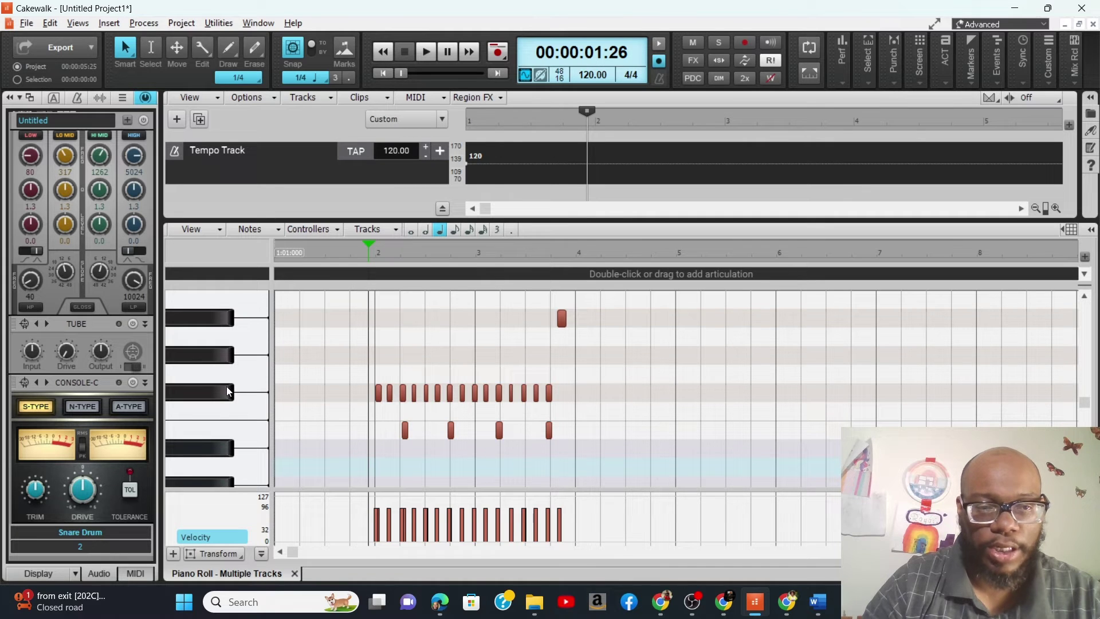
left_click(227, 391)
key("Delete")
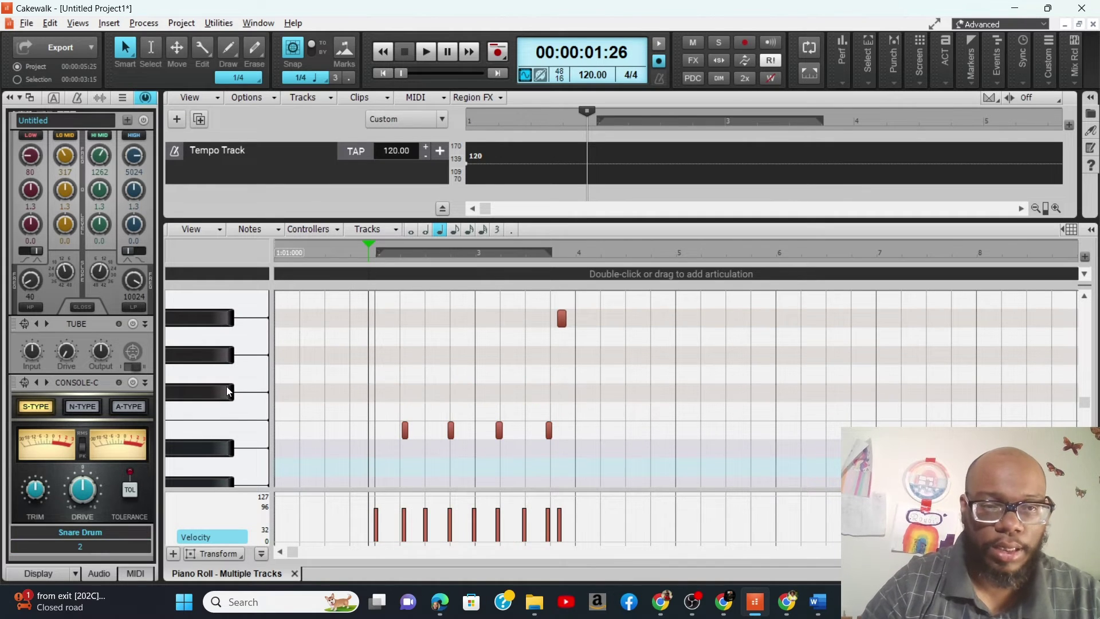
left_click(220, 323)
key("Delete")
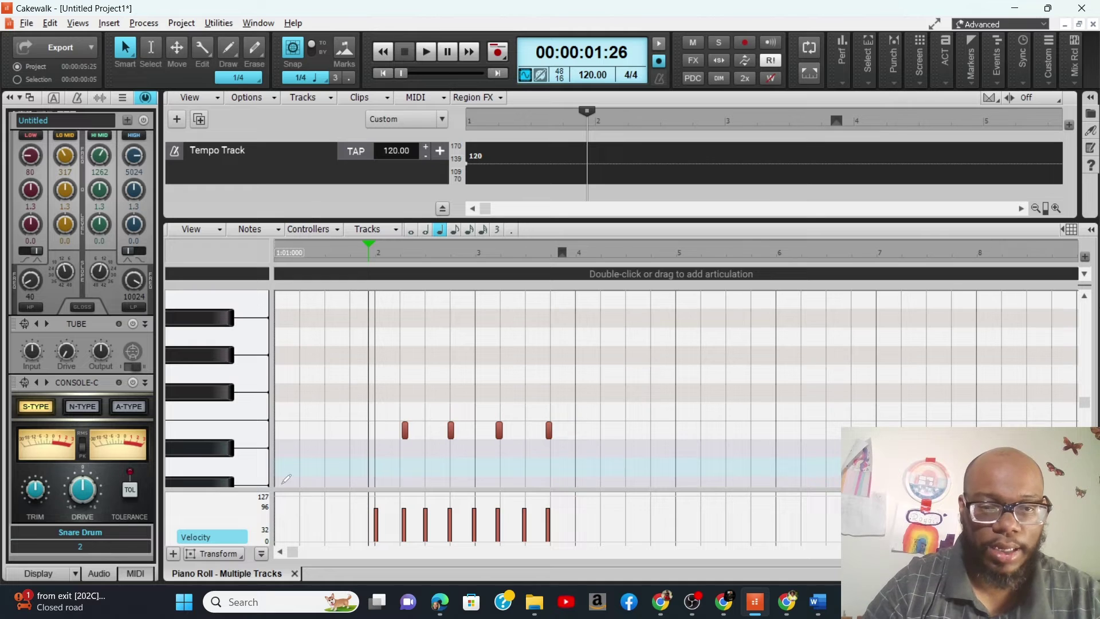
Delete the bass drum notes on the C 3 row from the Snare Drum track
scroll(217, 438, "down", 3)
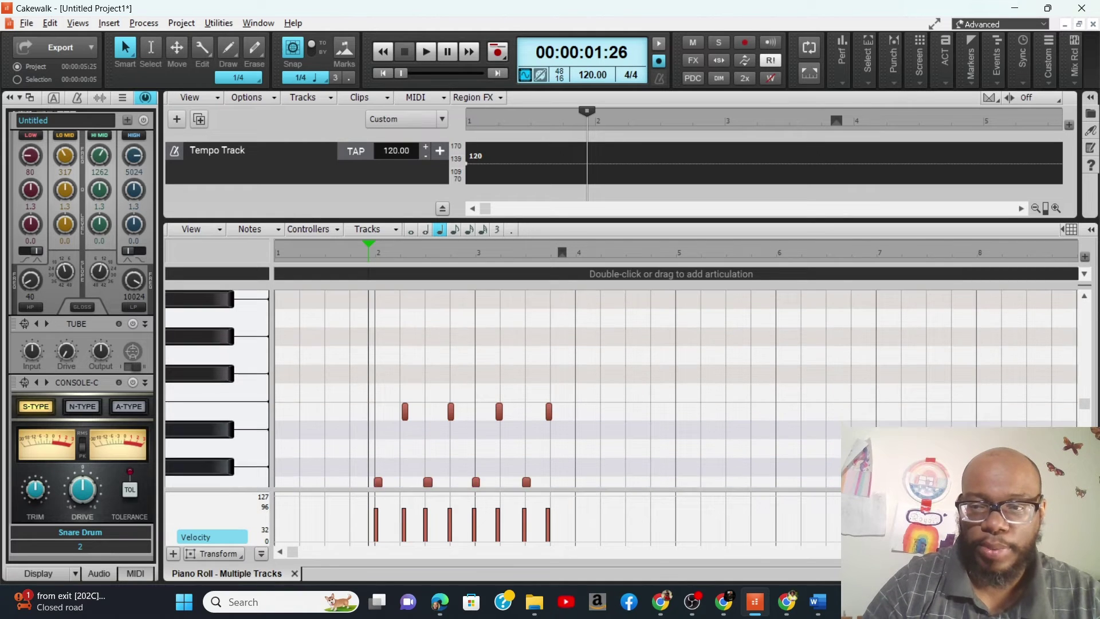
scroll(229, 426, "down", 1)
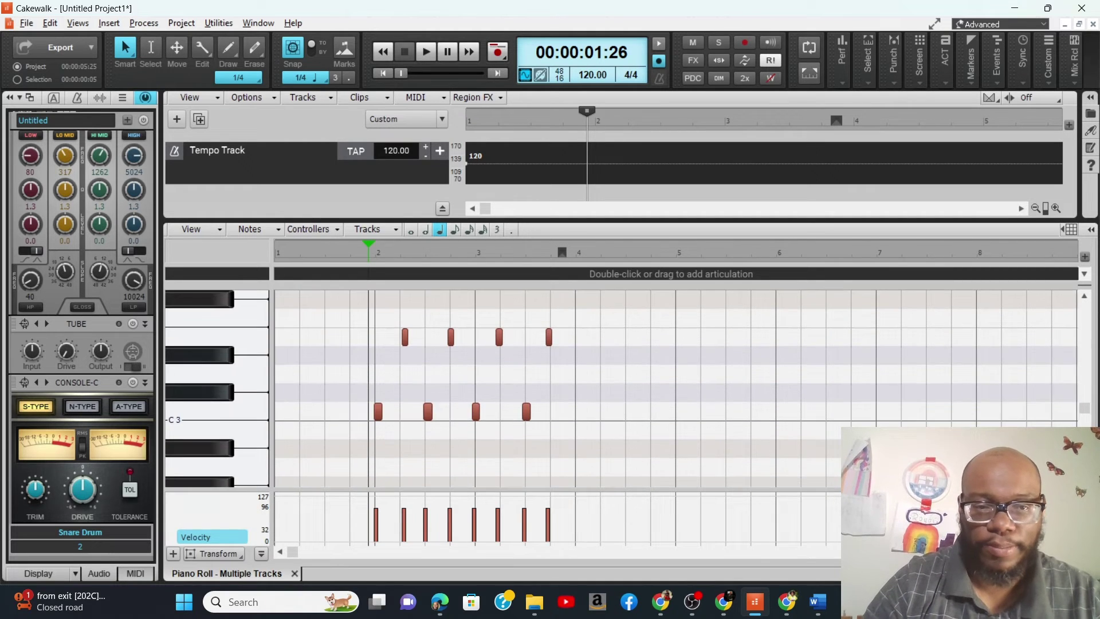
left_click(243, 417)
key("Delete")
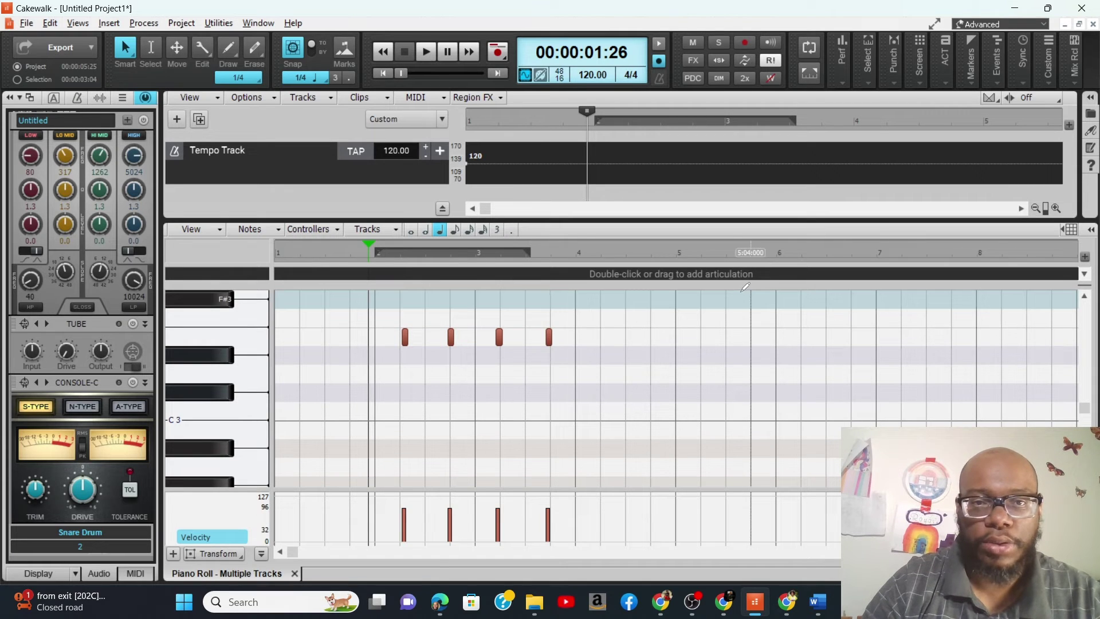
Switch the Piano Roll to the Hi hats track using its track list and delete the bass drum notes on the C 3 row
left_click(1064, 231)
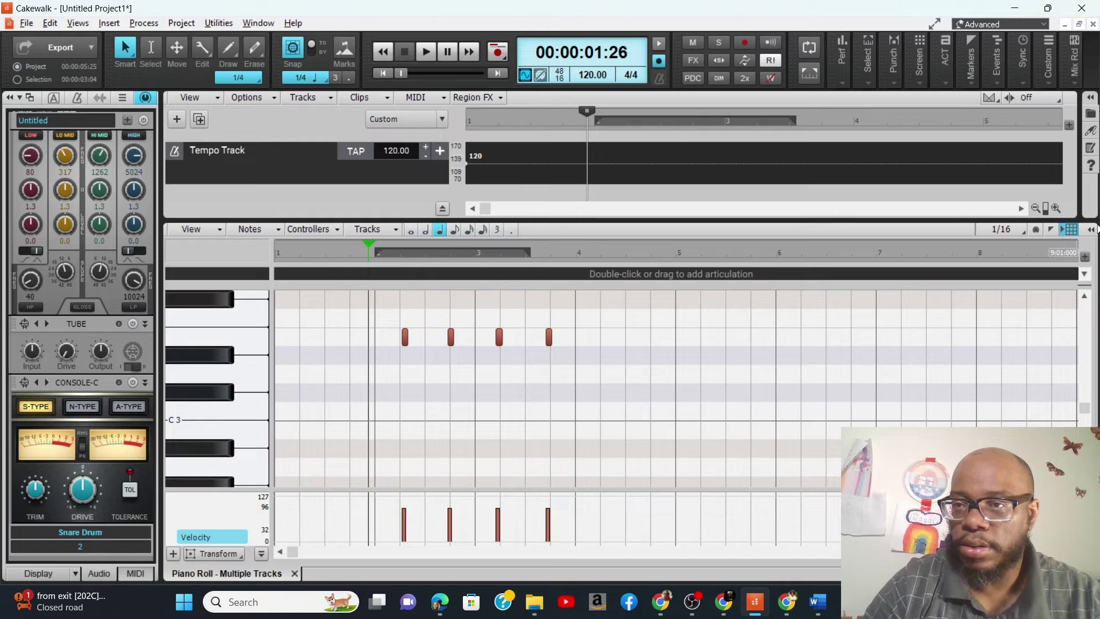
left_click(1092, 230)
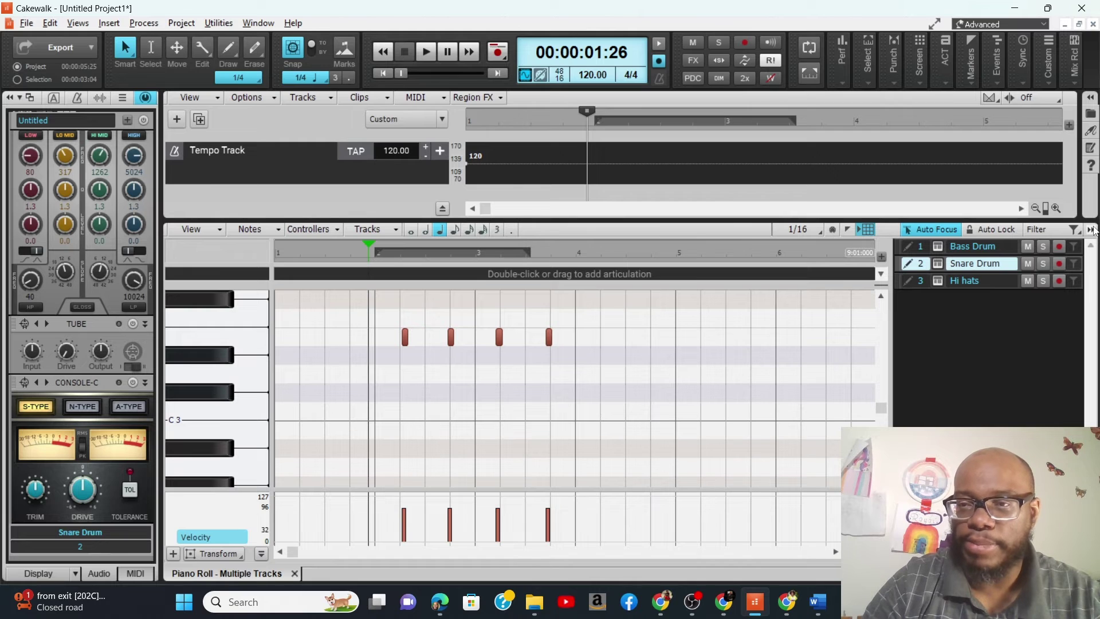
left_click(965, 280)
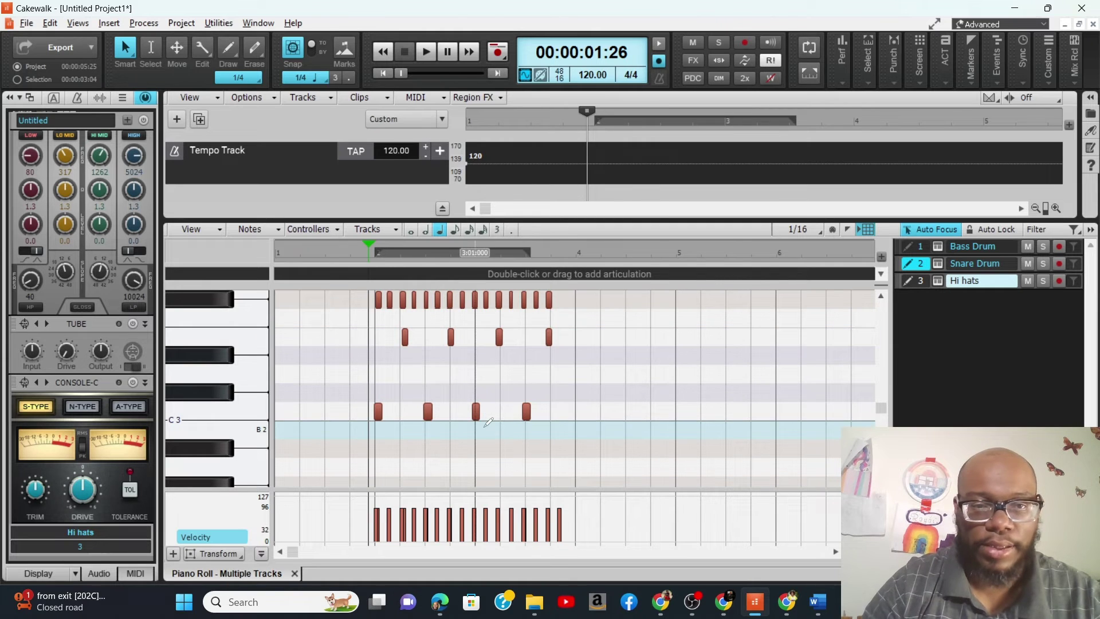
left_click(239, 414)
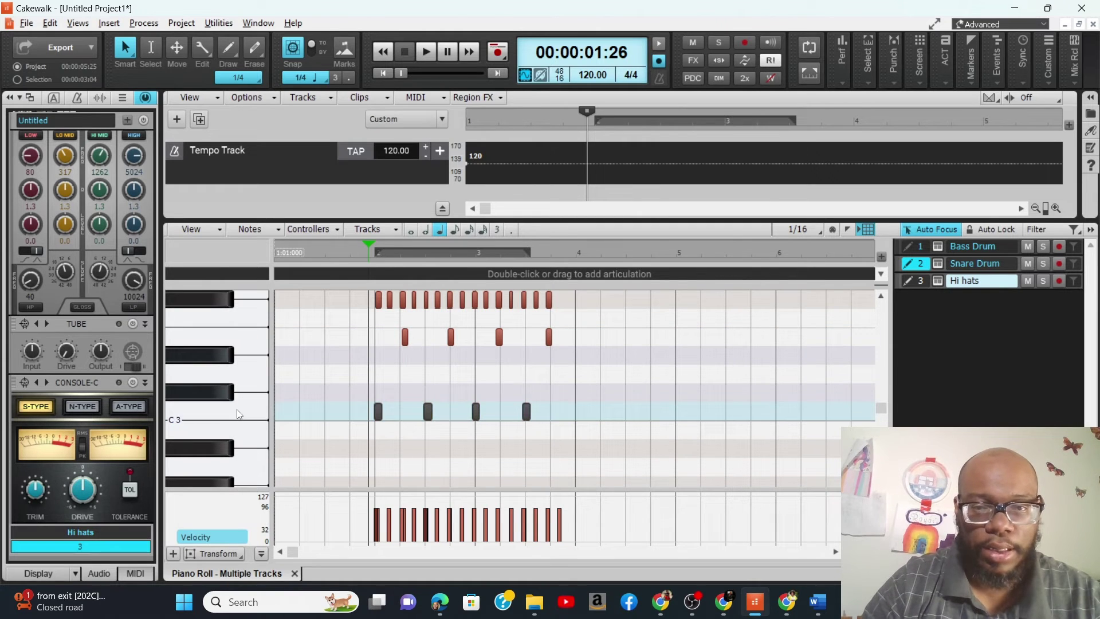
key("Delete")
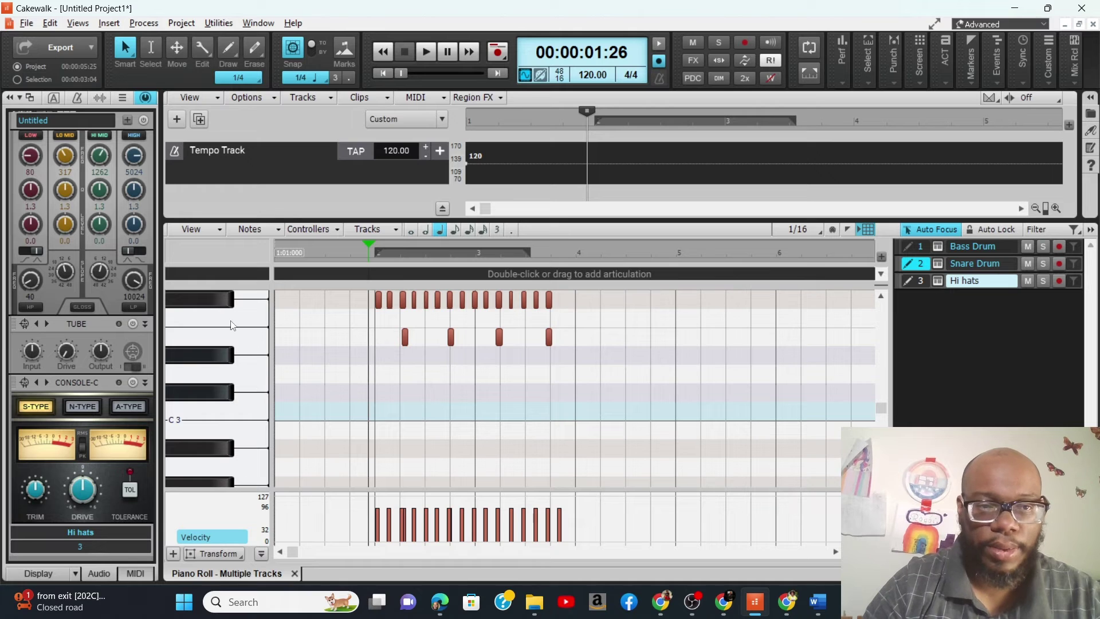
Try to delete the snare notes on the E 3 row from the Hi hats track, and close the Piano Roll
left_click(245, 347)
key("Delete")
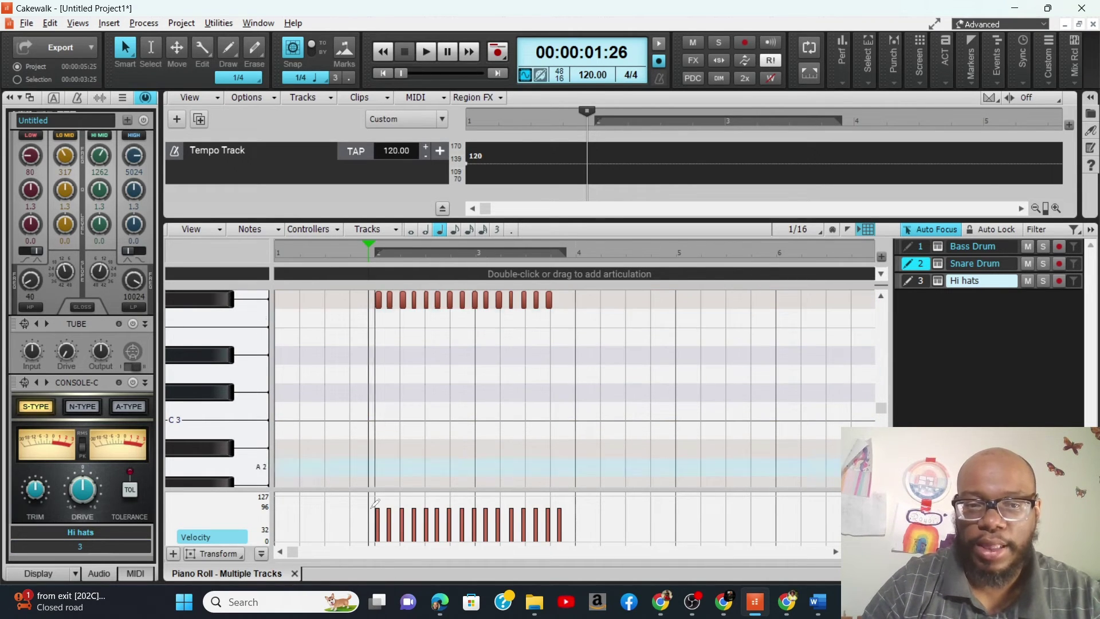
left_click(294, 573)
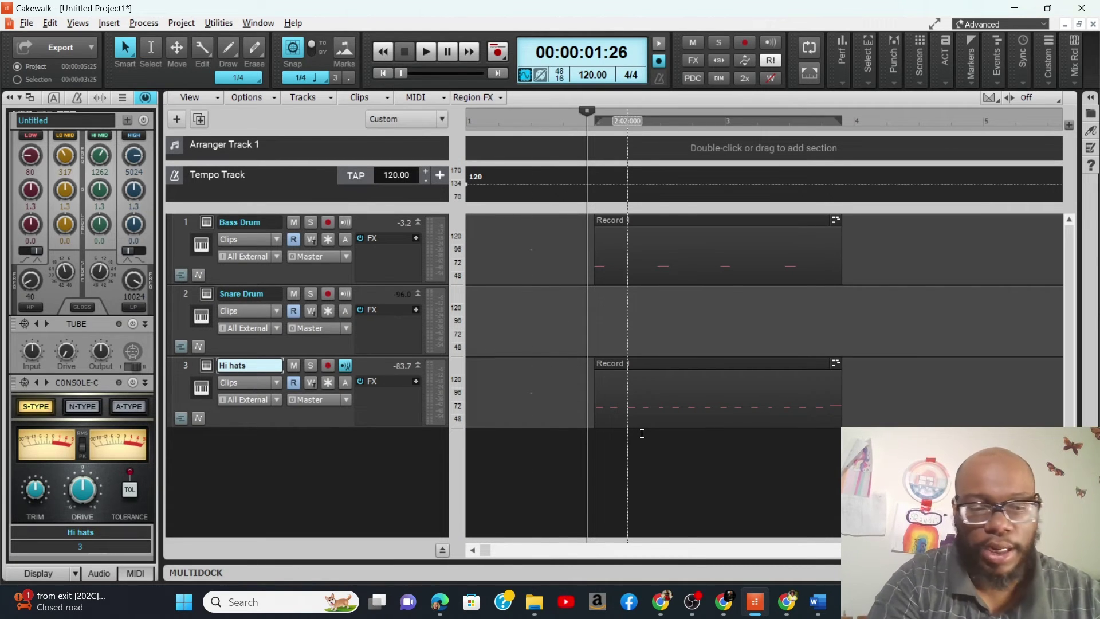
Undo the last note deletion and select the recorded clip on the Hi hats track
key("ctrl+z")
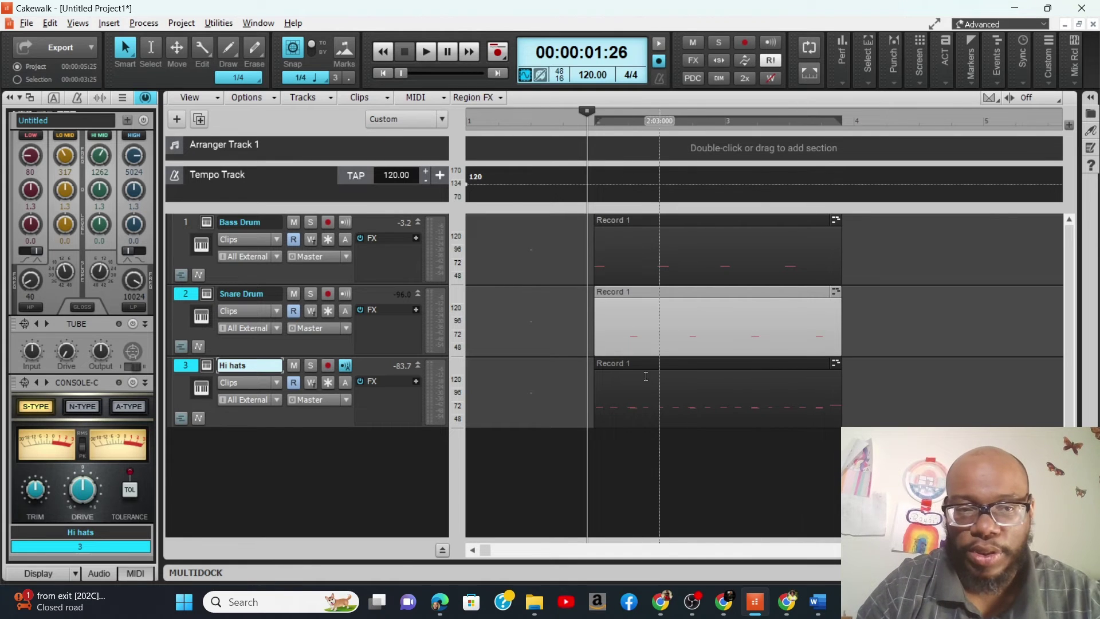
left_click(641, 419)
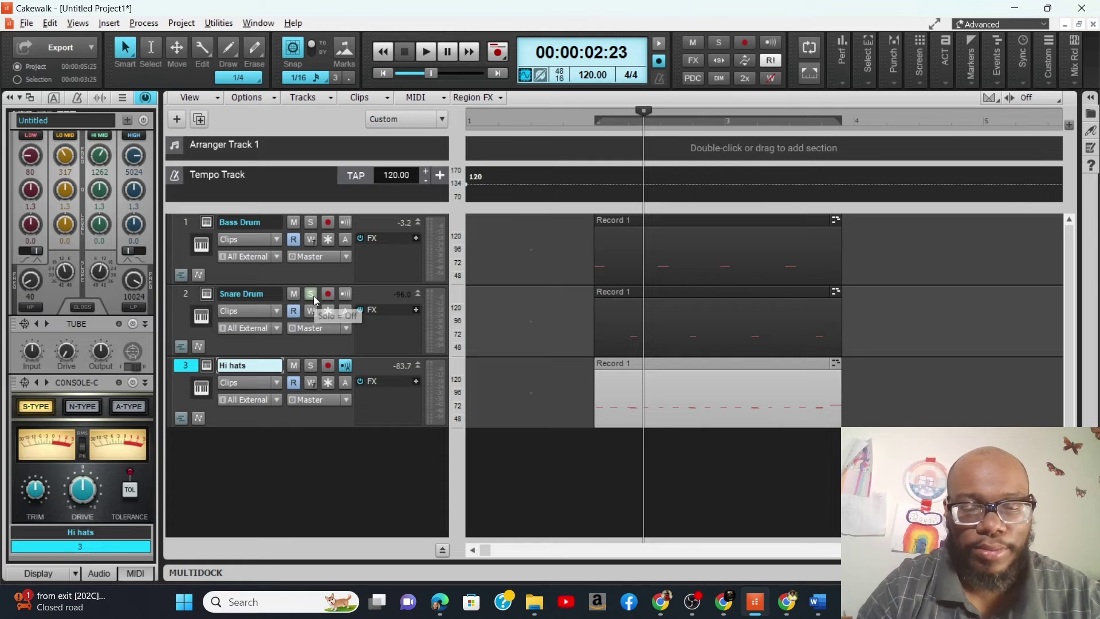
Solo the Hi hats track, play it back several times from around the start of its clip, and turn the solo off
left_click(312, 368)
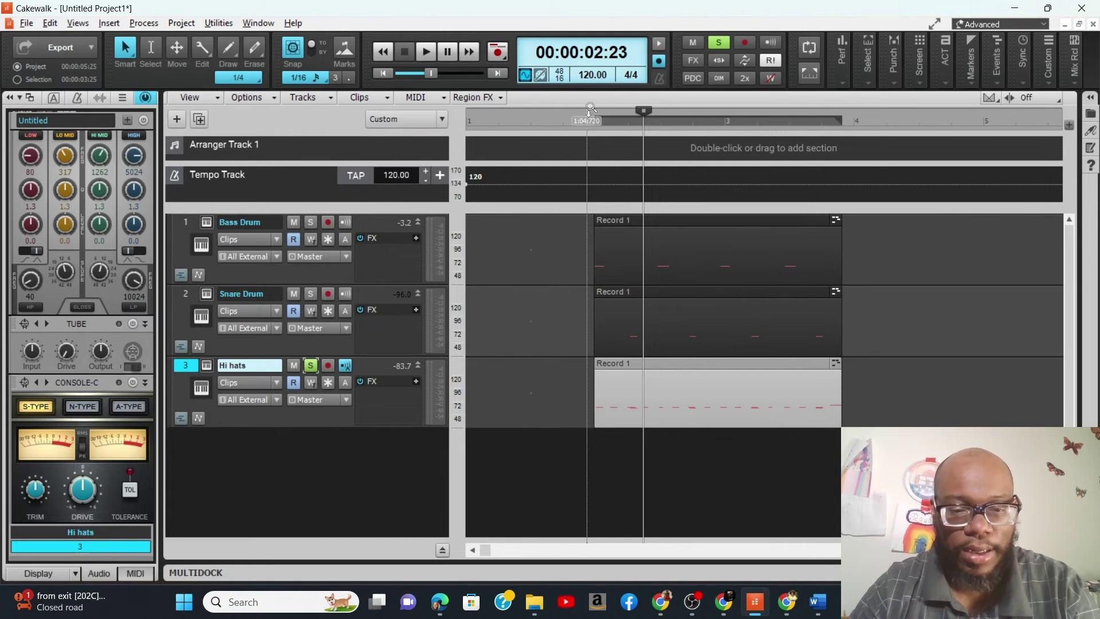
key("space")
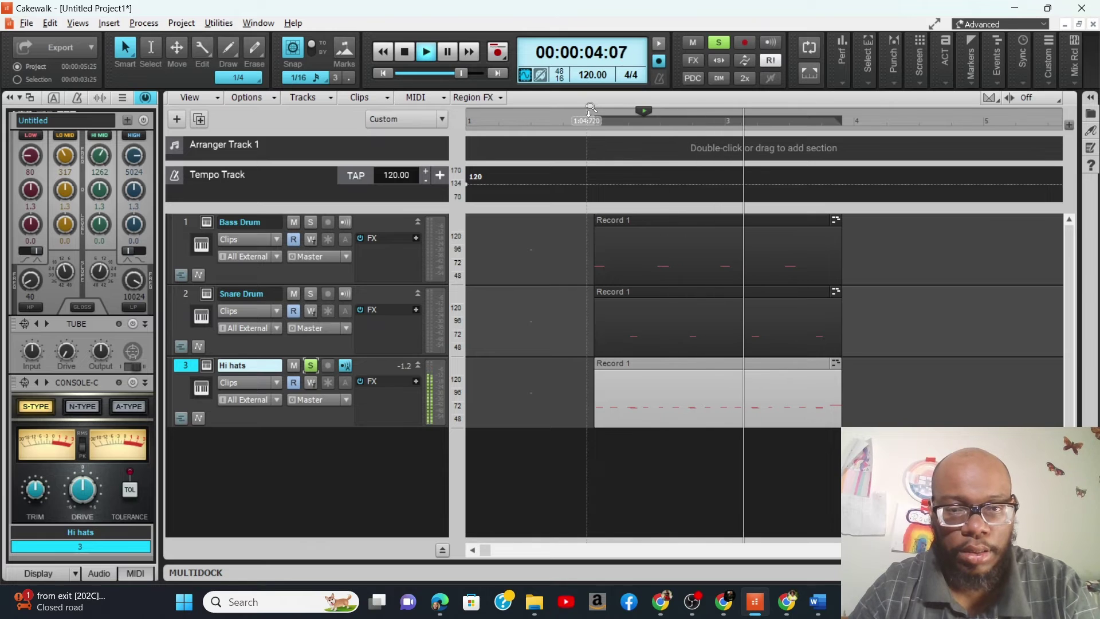
key("space")
key("space")
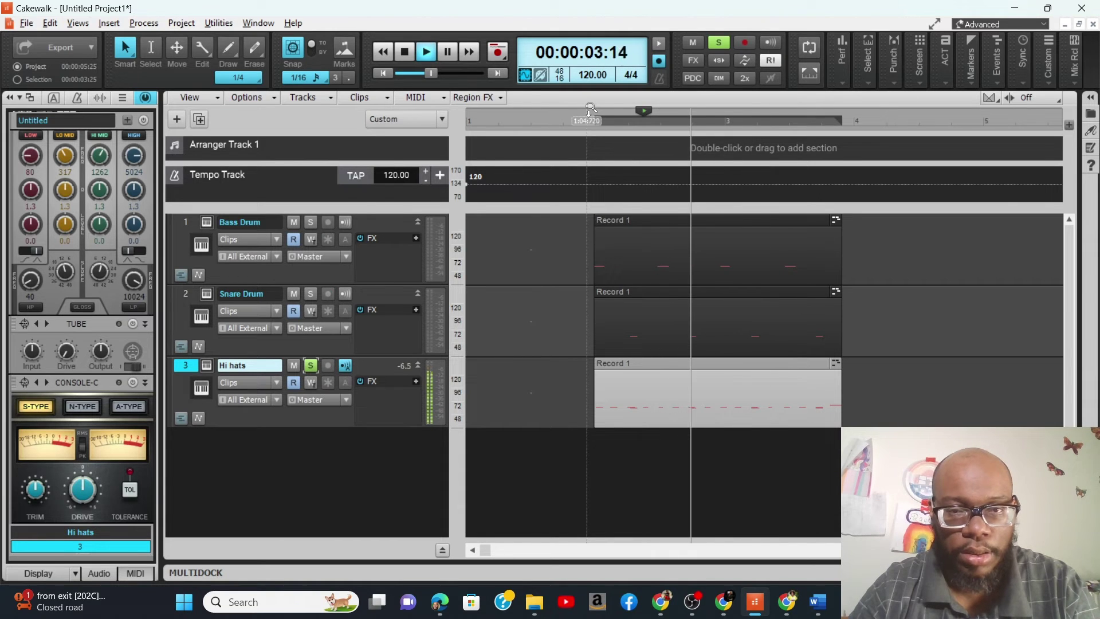
key("space")
left_click(579, 126)
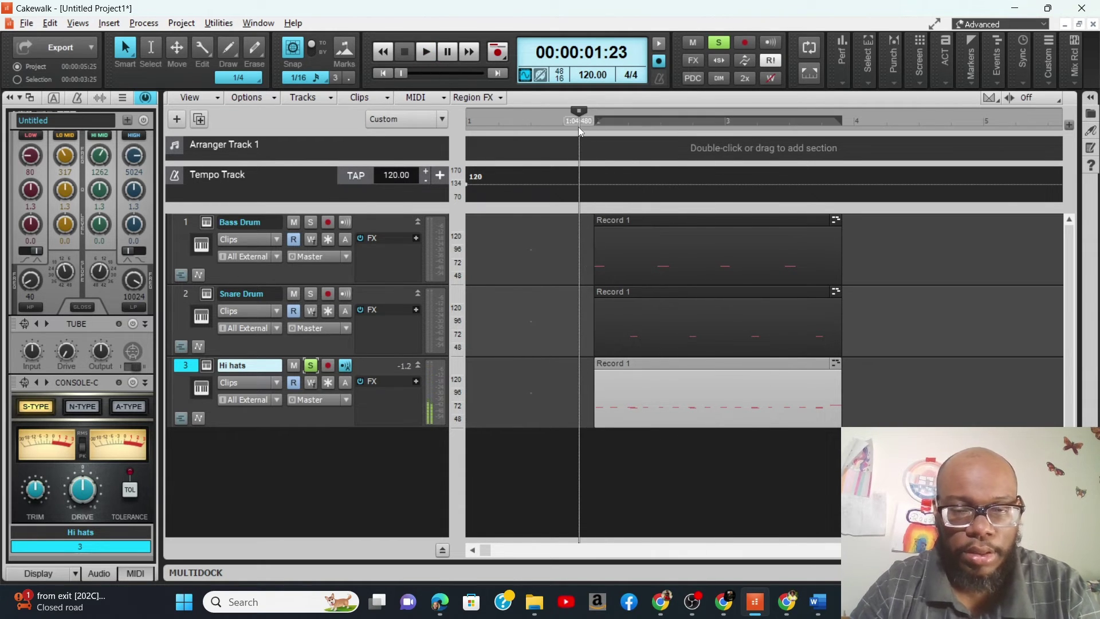
key("space")
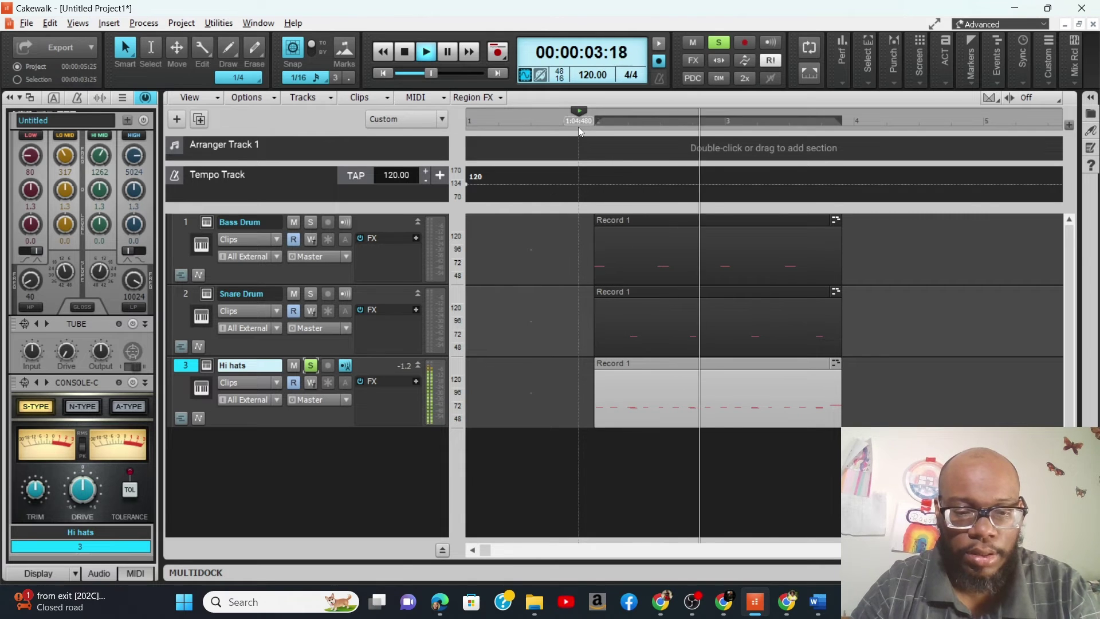
key("space")
key("space")
key("space")
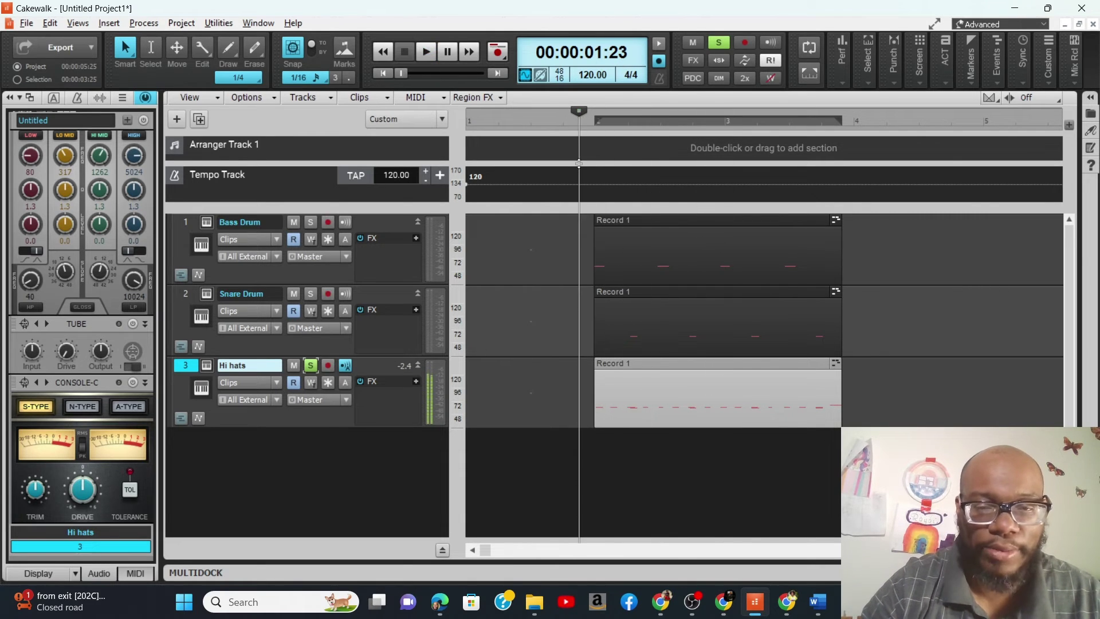
left_click(312, 370)
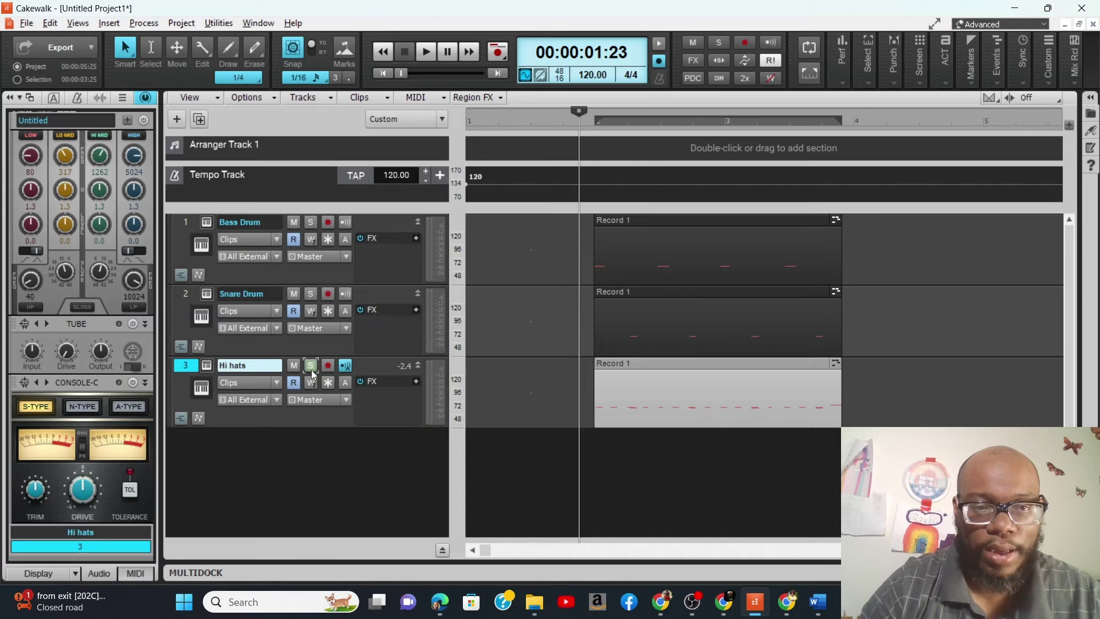
Solo the Snare Drum track and play it back from just before the recorded clip
left_click(311, 293)
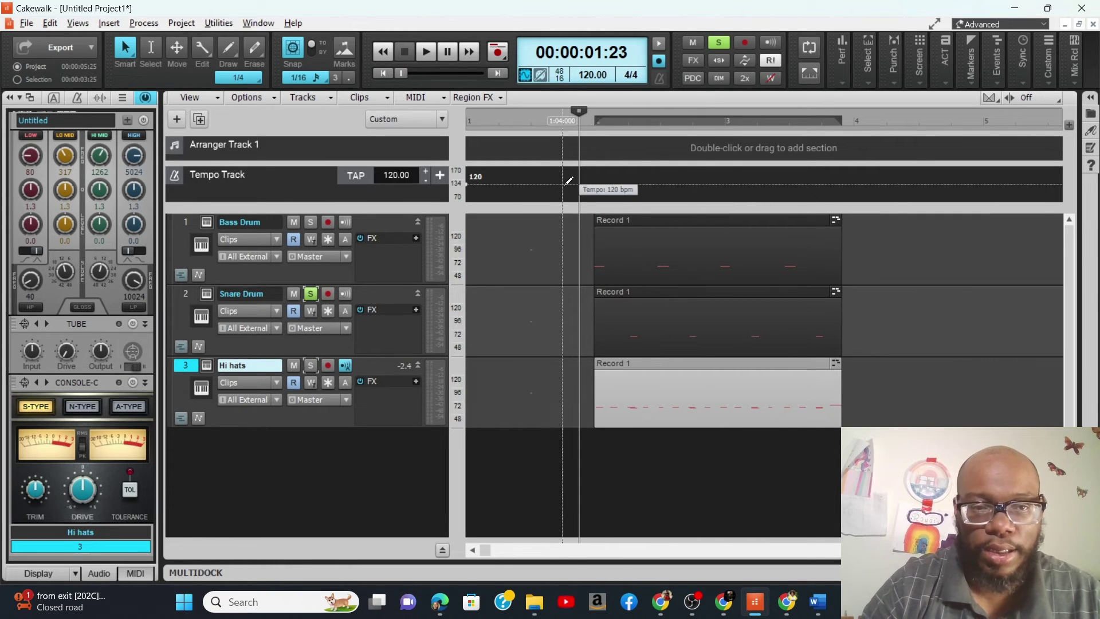
key("space")
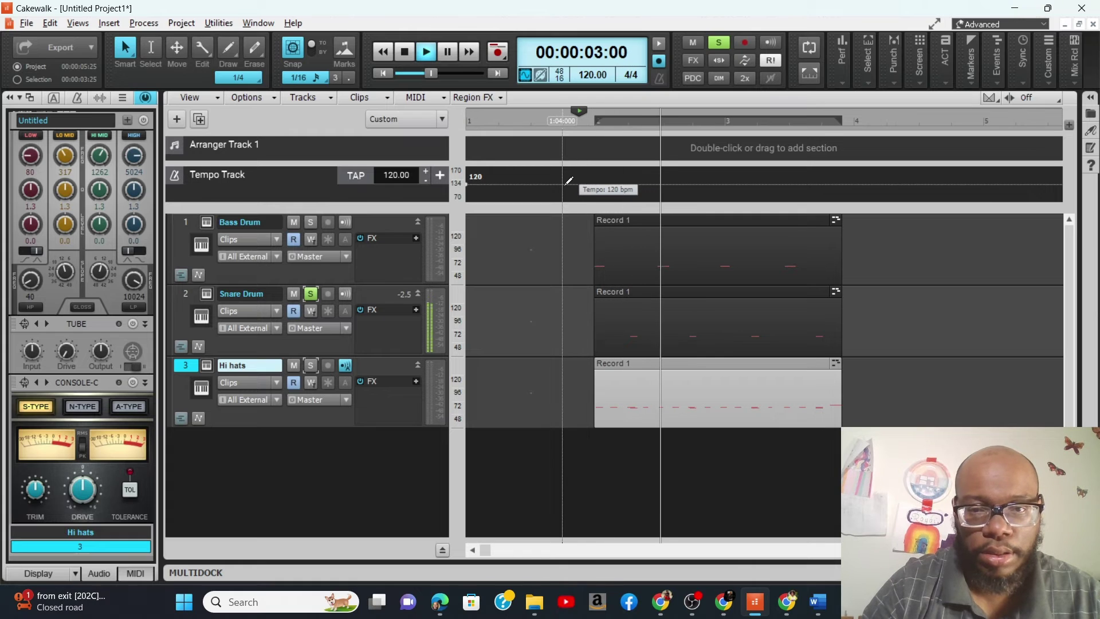
key("space")
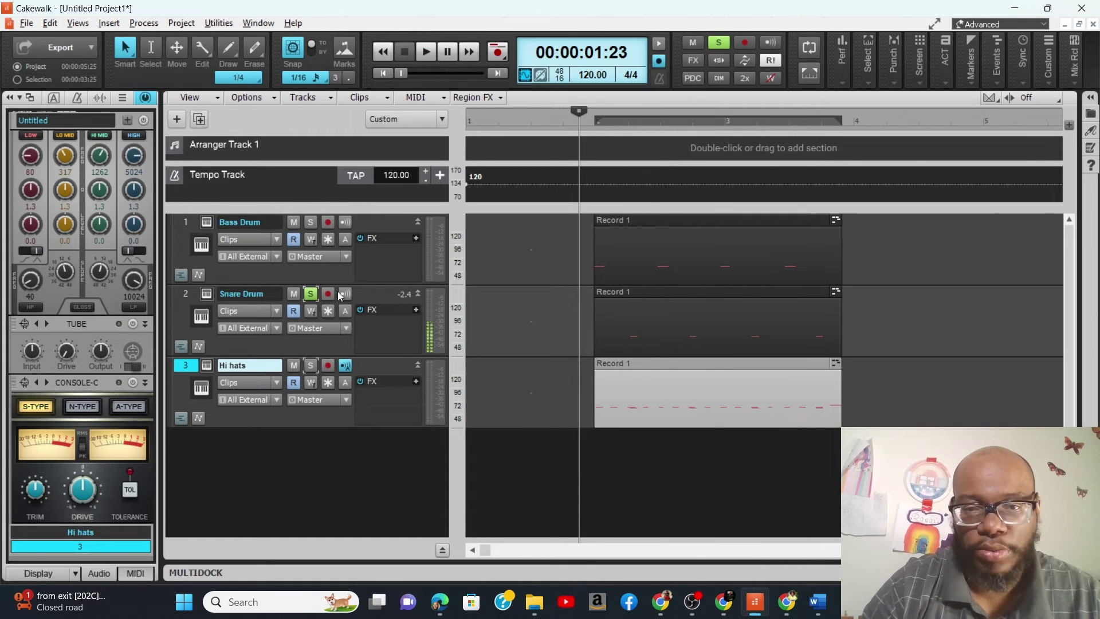
Open the Snare Drum clip in the Piano Roll and step through the Bass Drum, Snare Drum and Hi hats notes, ending on Hi hats
left_click(482, 383)
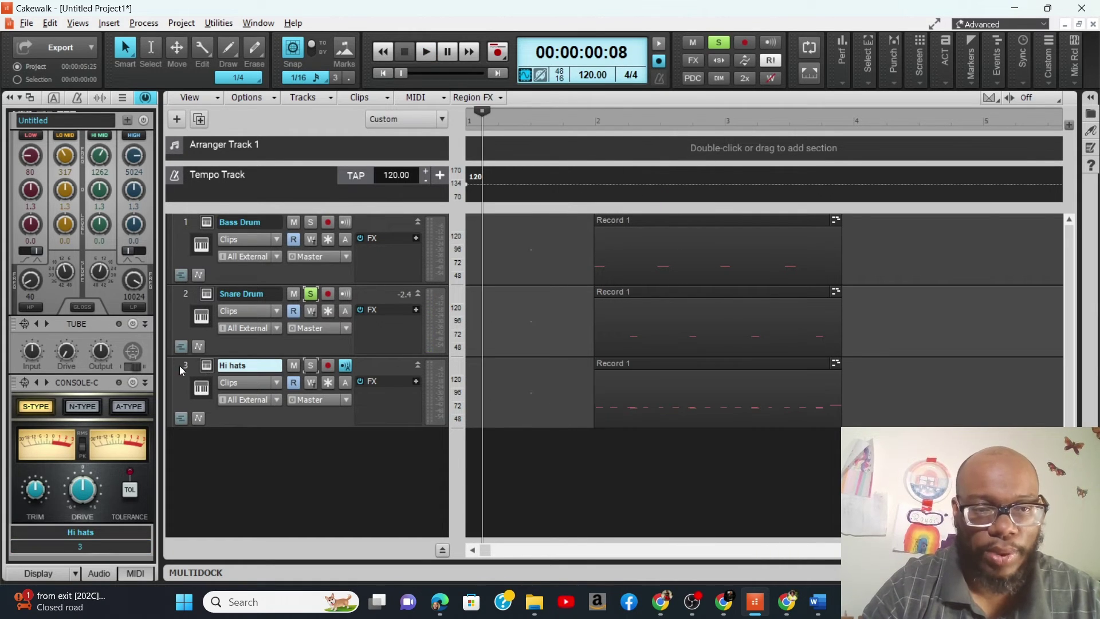
left_click(180, 367)
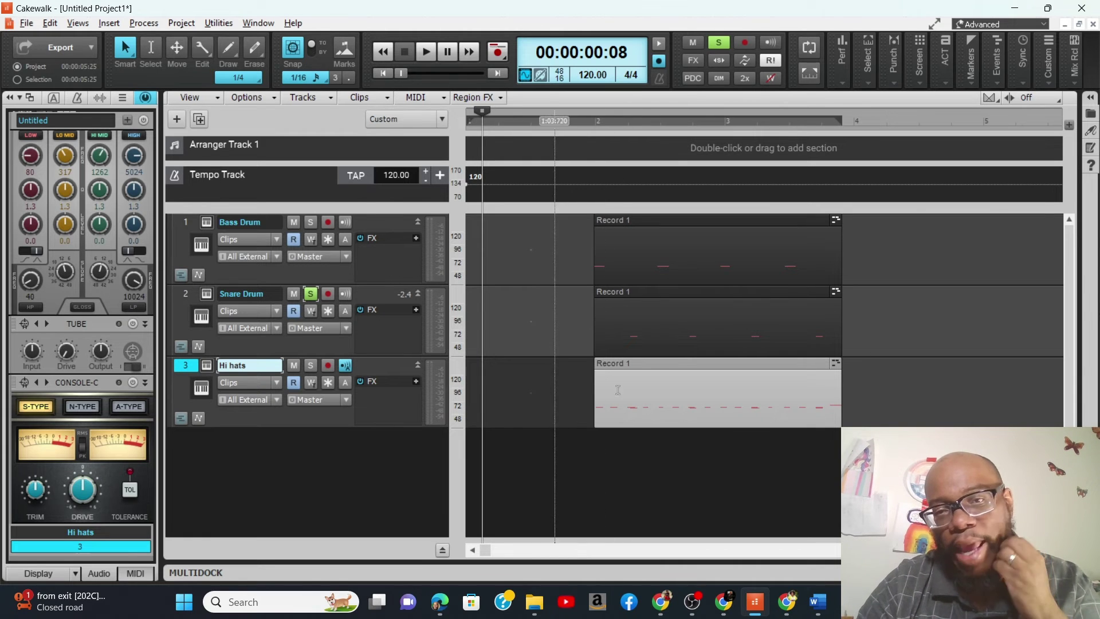
double_click(673, 291)
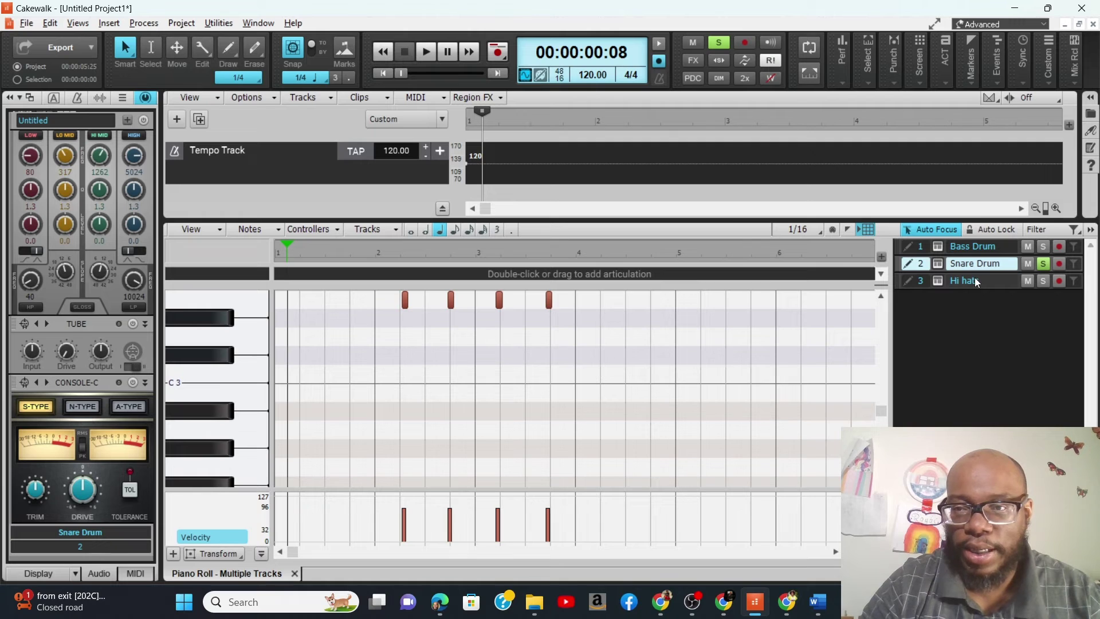
left_click(975, 280)
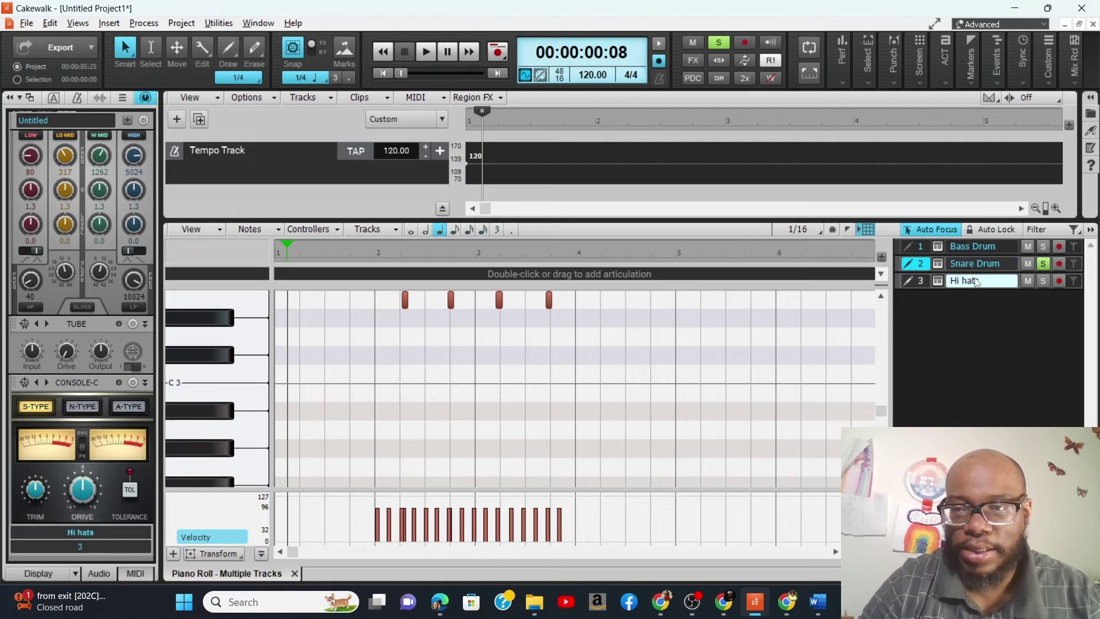
left_click(916, 285)
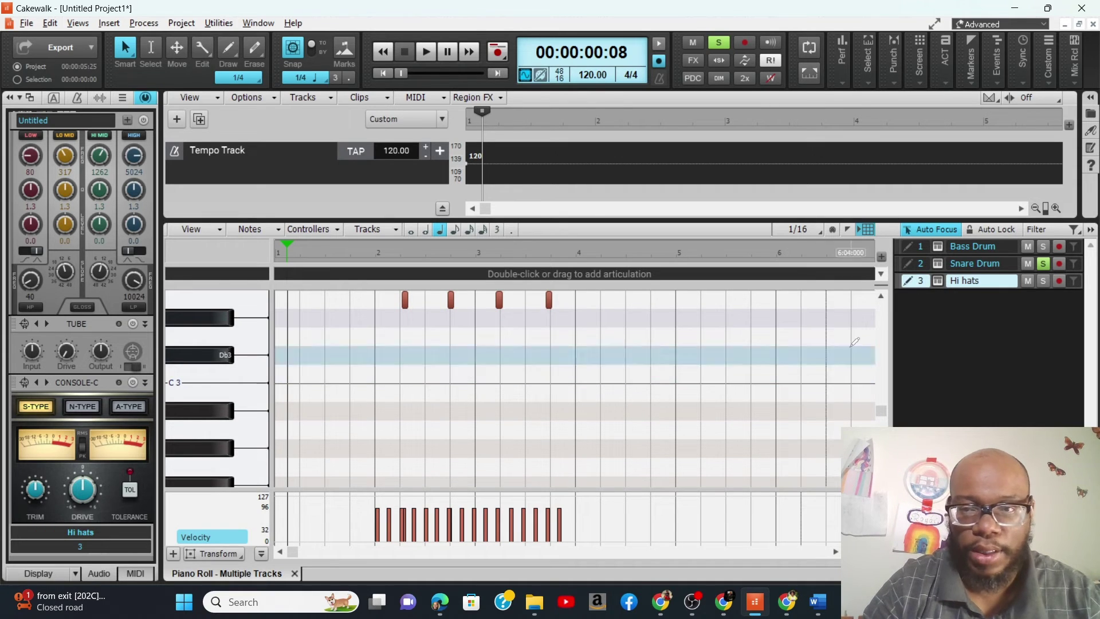
left_click(912, 269)
left_click(917, 248)
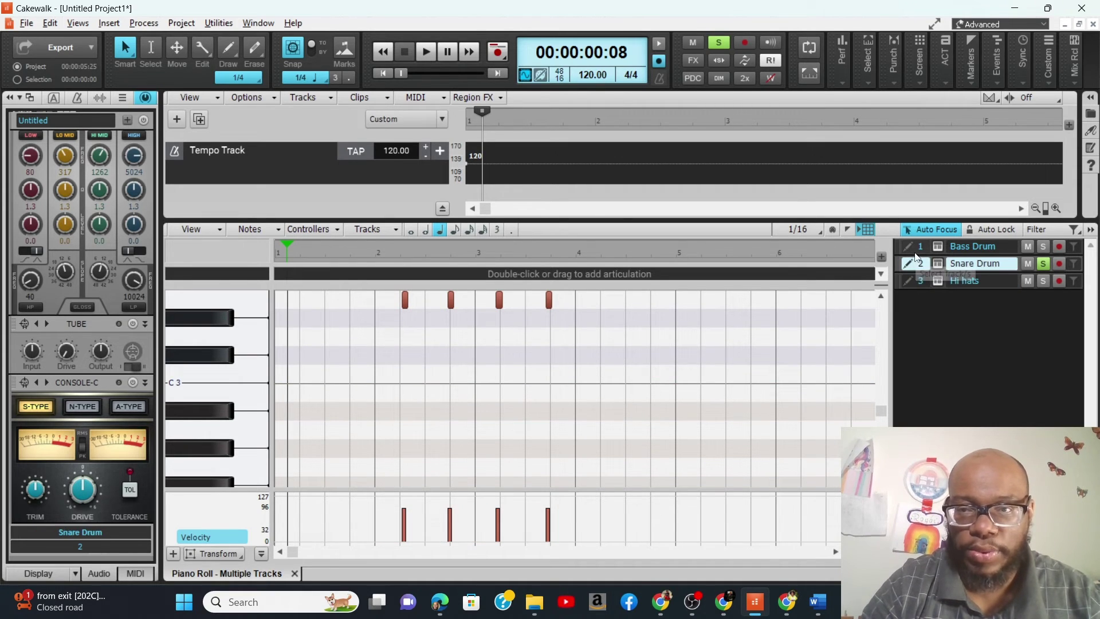
left_click(917, 248)
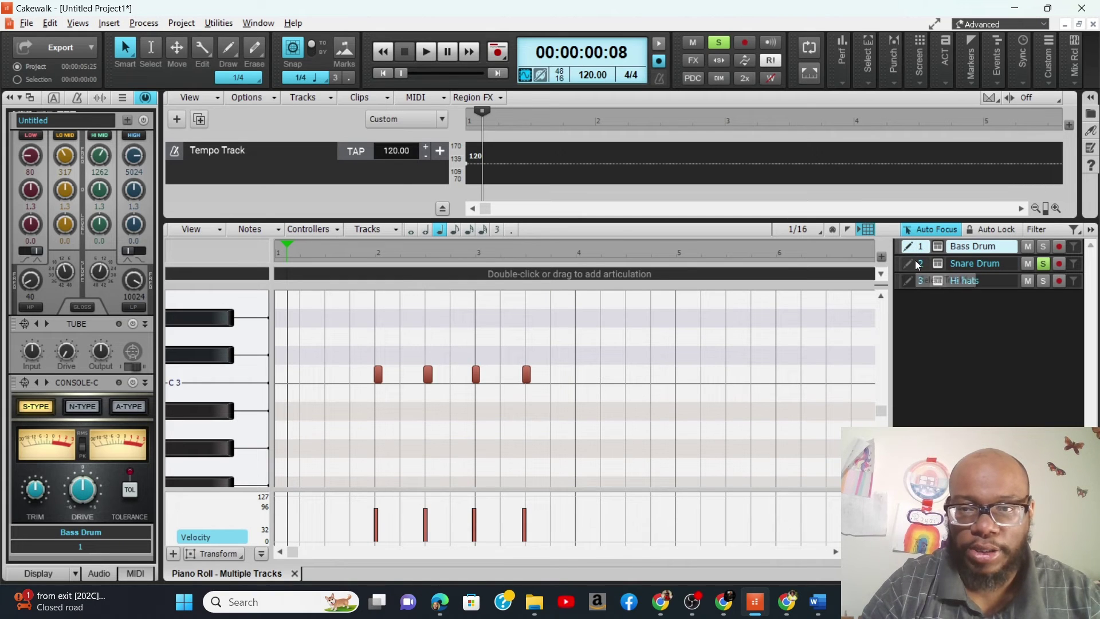
left_click(917, 263)
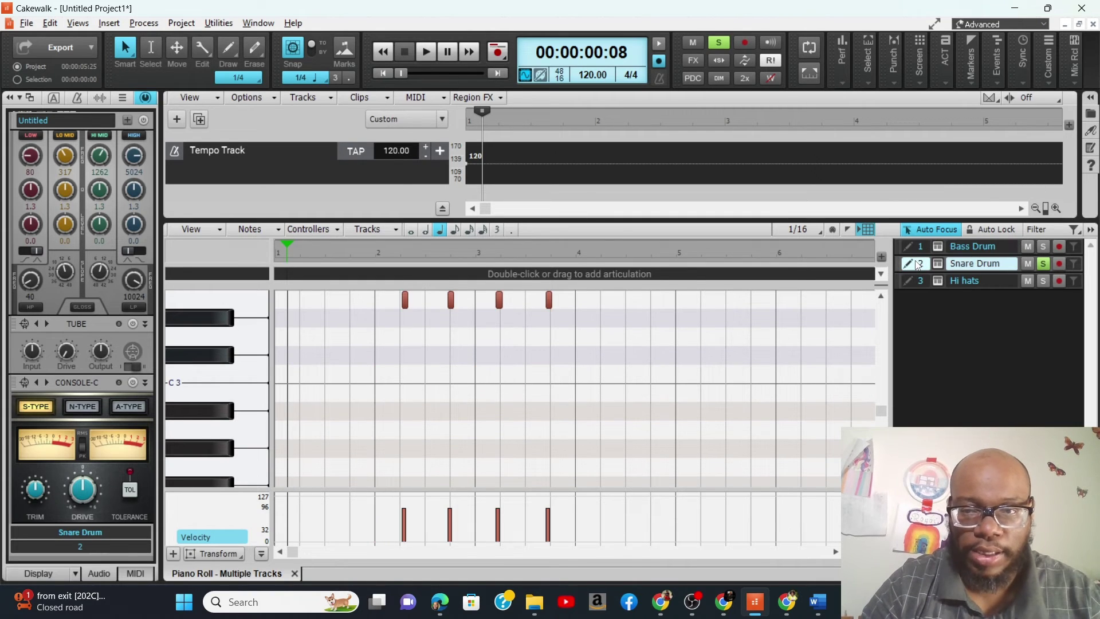
left_click(915, 281)
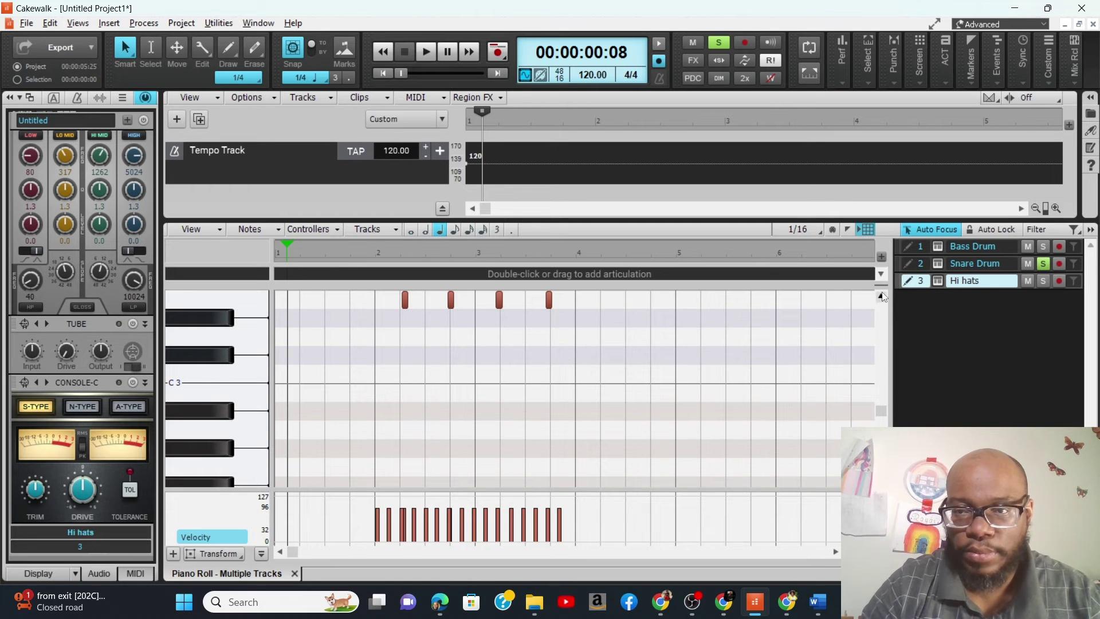
Delete all snare notes on the E 3 row from the Hi hats track and close the Piano Roll
scroll(883, 296, "up", 5)
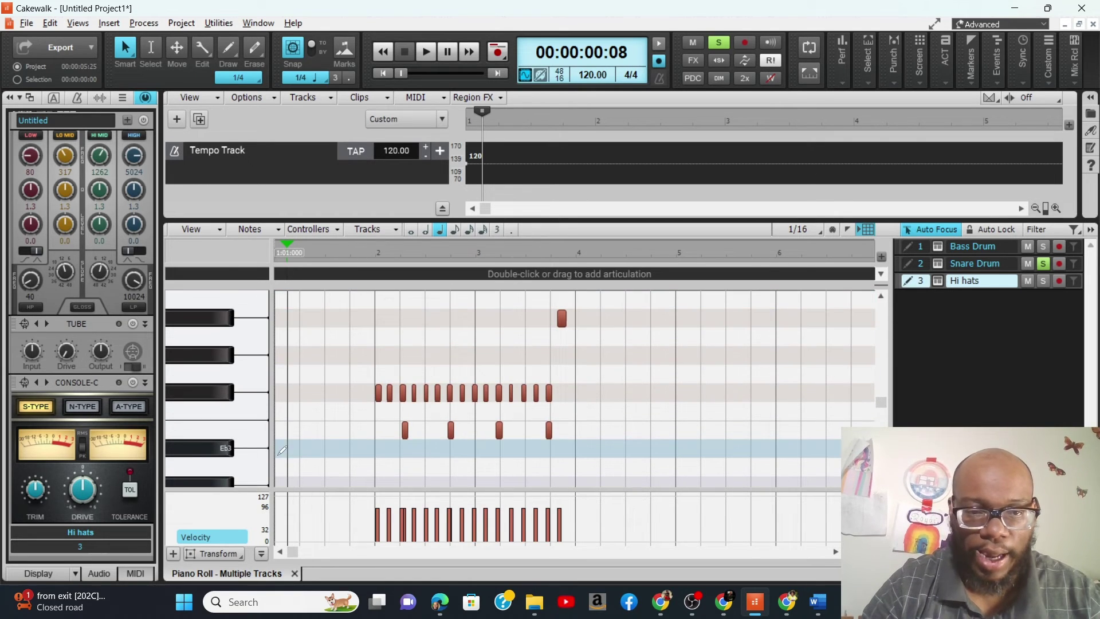
left_click(253, 432)
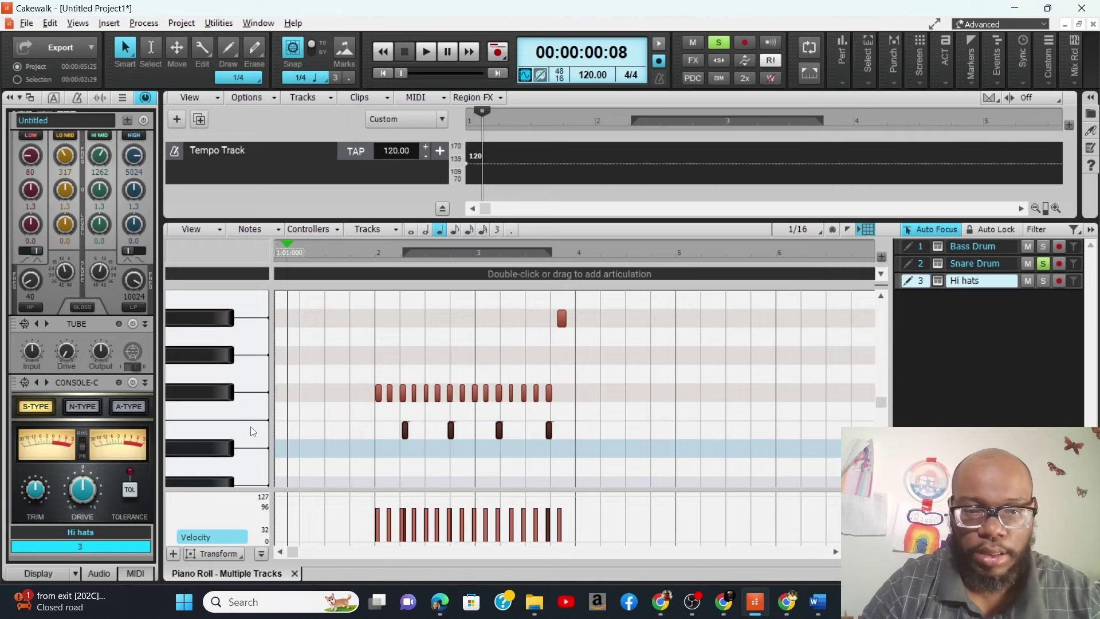
key("Delete")
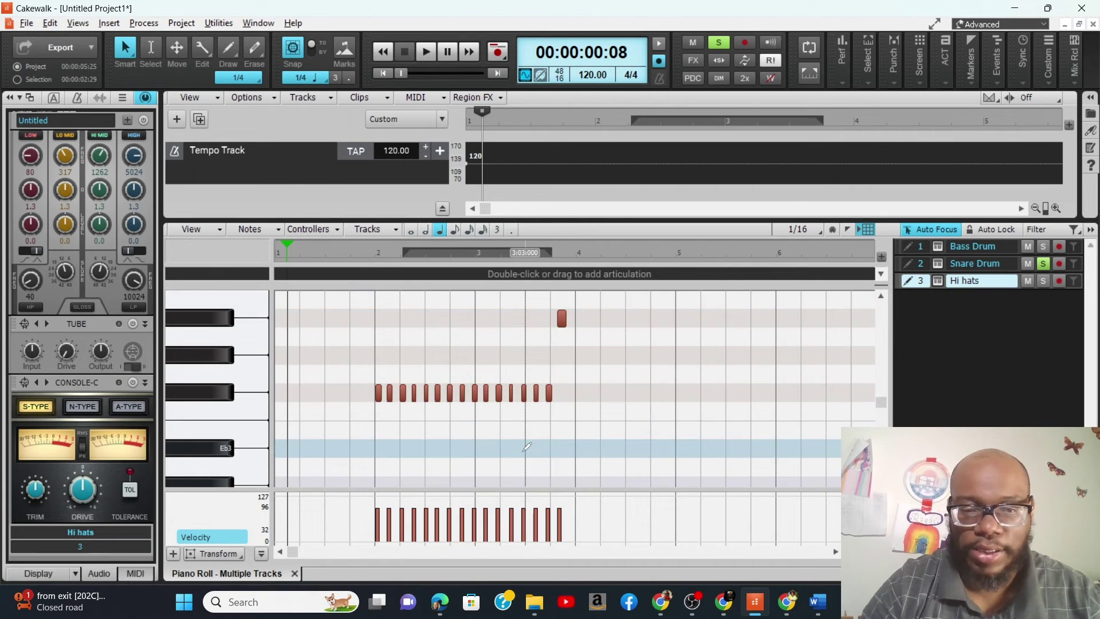
left_click(294, 574)
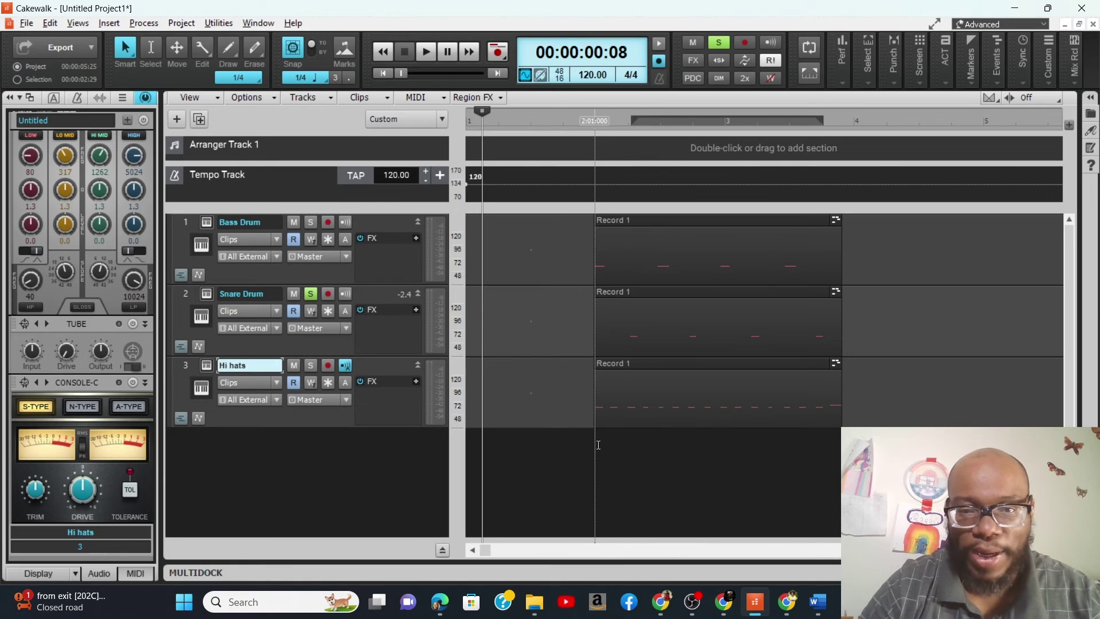
Switch the solo from the Snare Drum track to the Hi hats track and play it back from 1:04:000
left_click(310, 294)
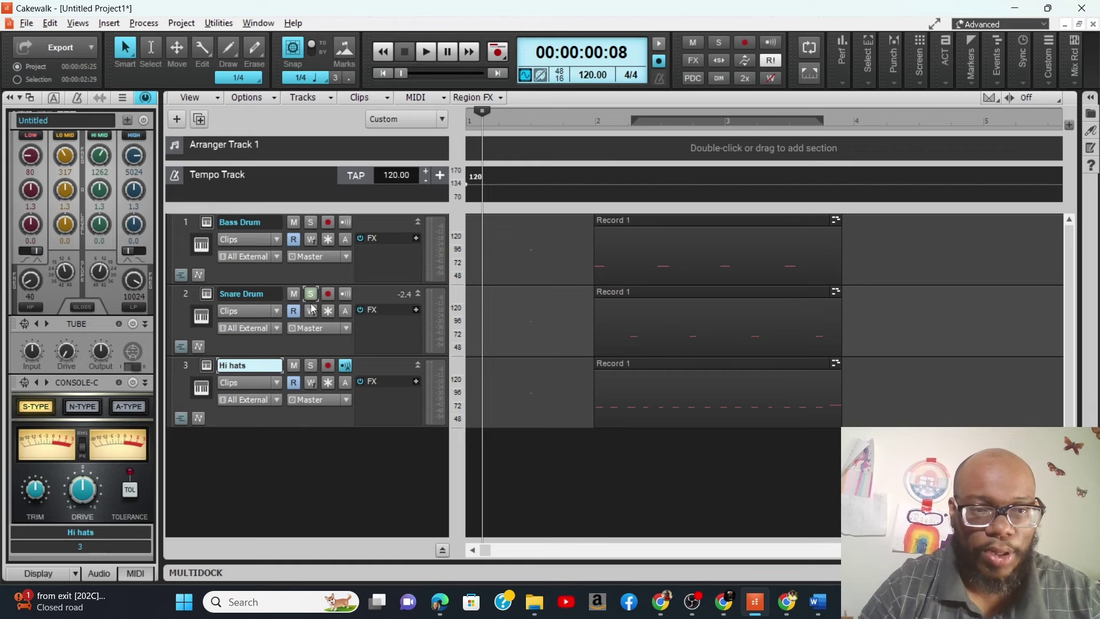
left_click(310, 365)
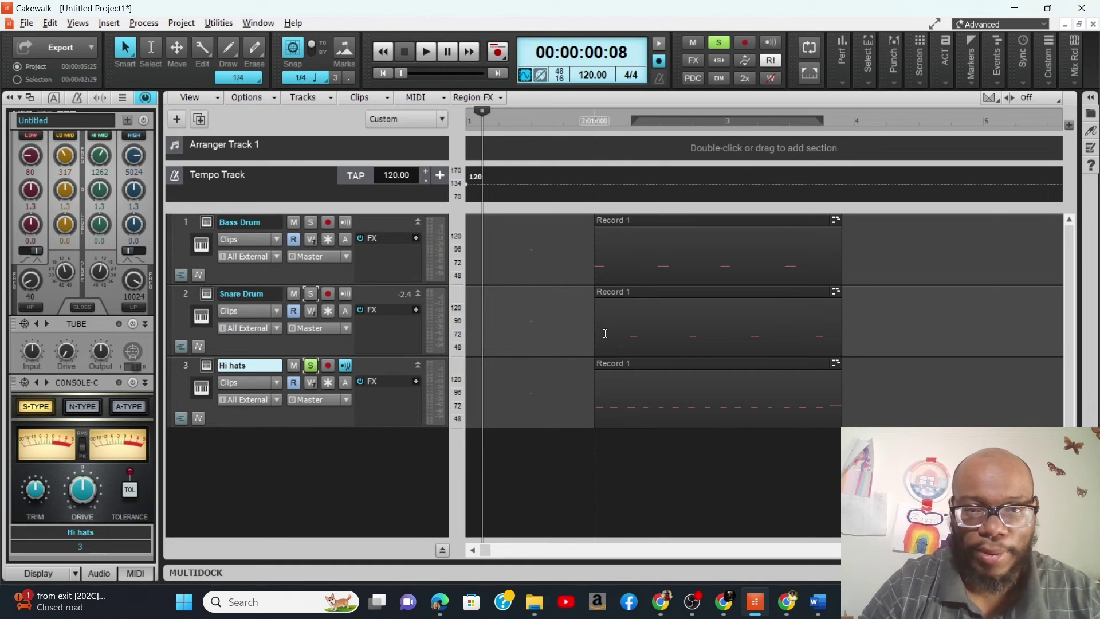
left_click(575, 127)
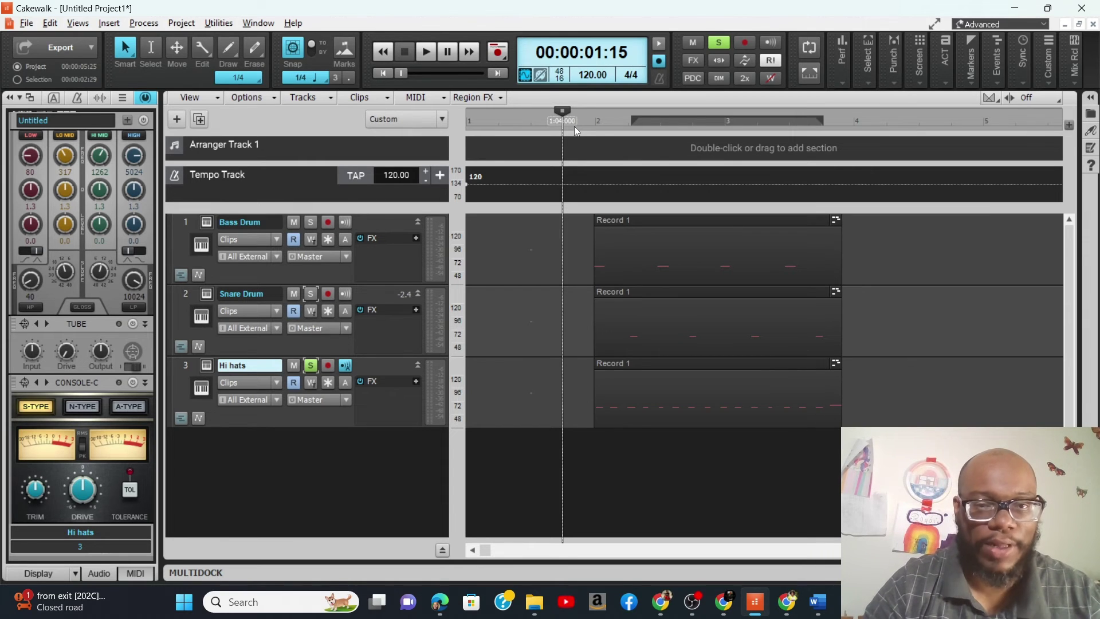
key("space")
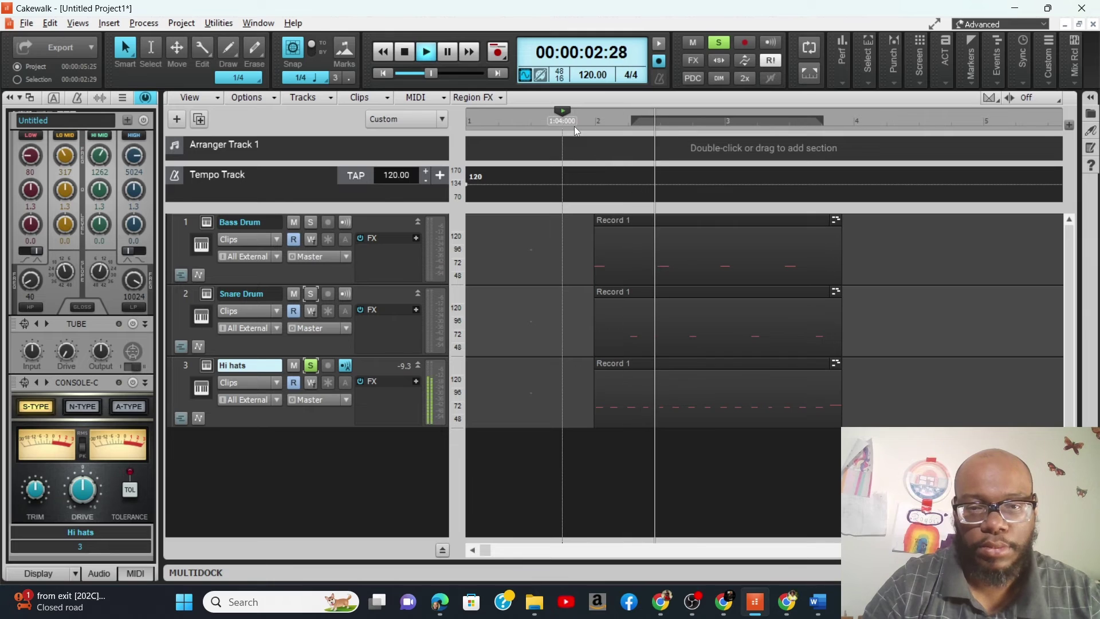
key("space")
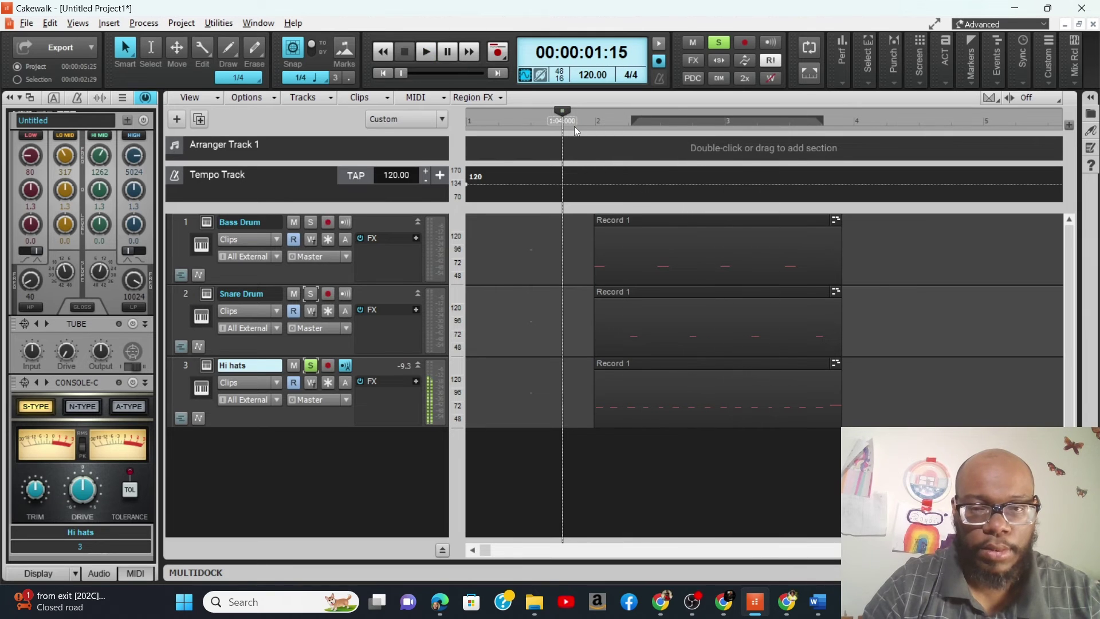
Turn off the Hi hats solo and play all three drum tracks together
left_click(312, 365)
key("space")
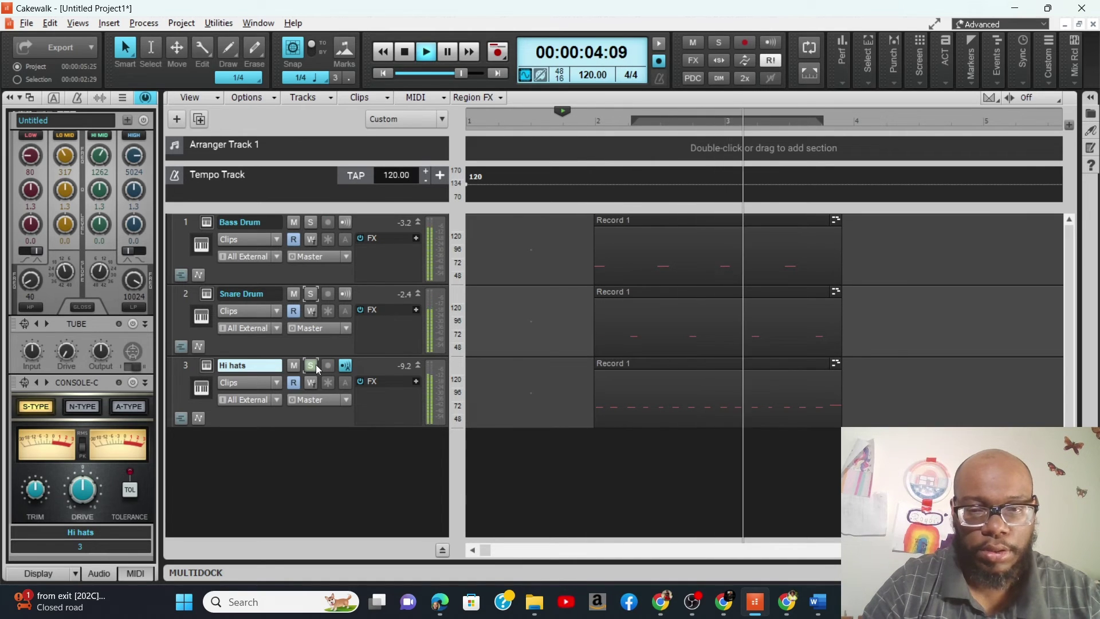
key("space")
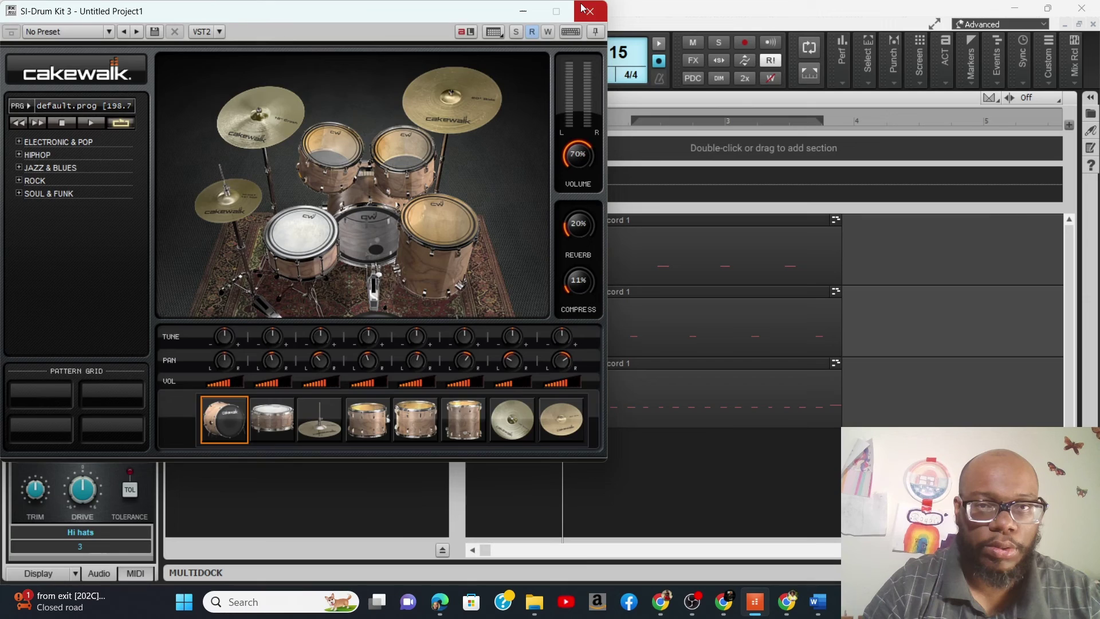
Replace the open SI-Drum Kit 3 window with the Snare Drum track's SI-Drum Kit 2, raise the snare's tune to about 7.9 st and audition it
left_click(582, 8)
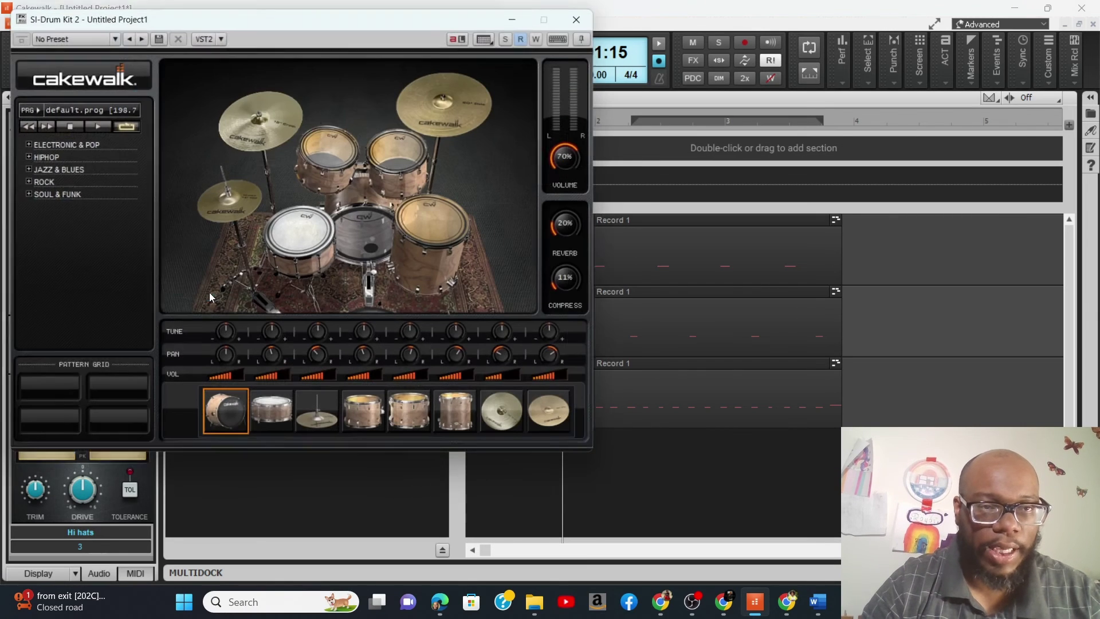
left_click(207, 293)
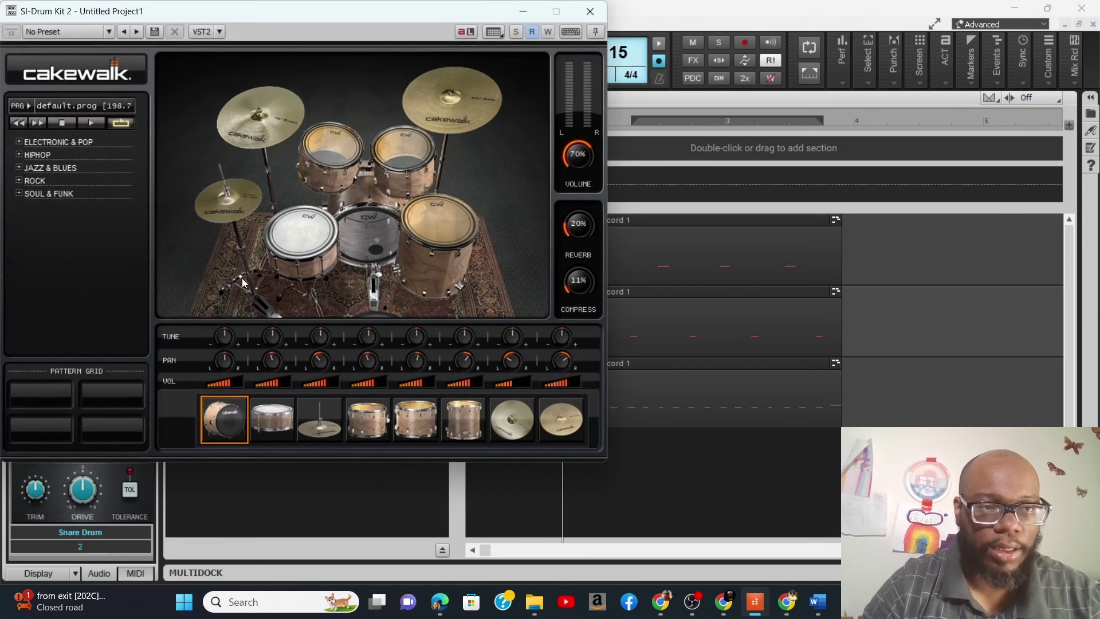
left_click(304, 235)
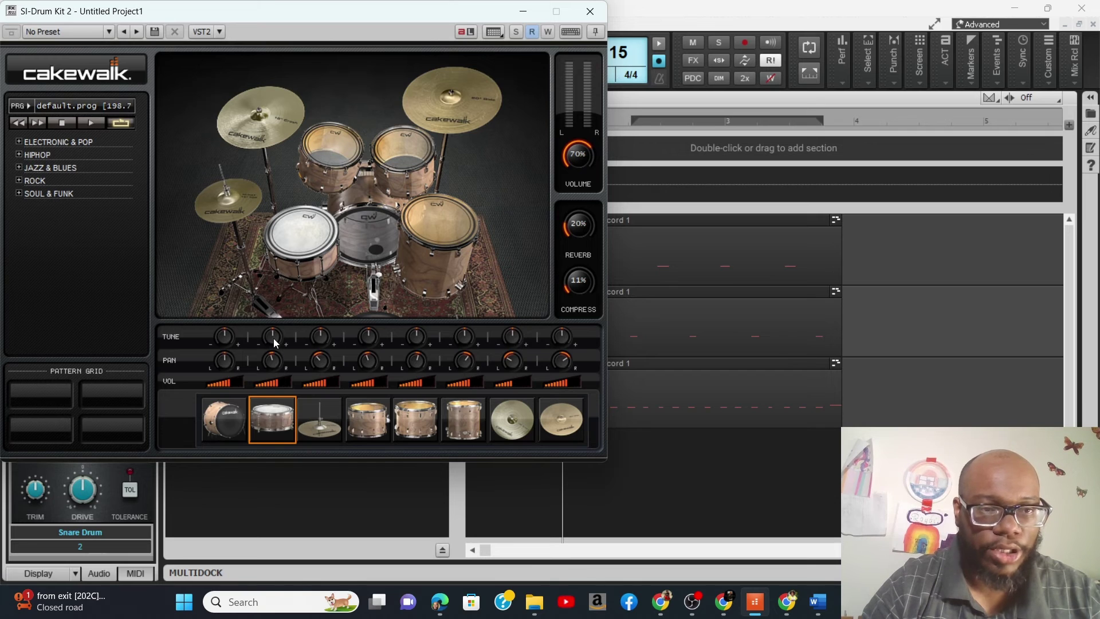
left_click_drag(274, 338, 252, 303)
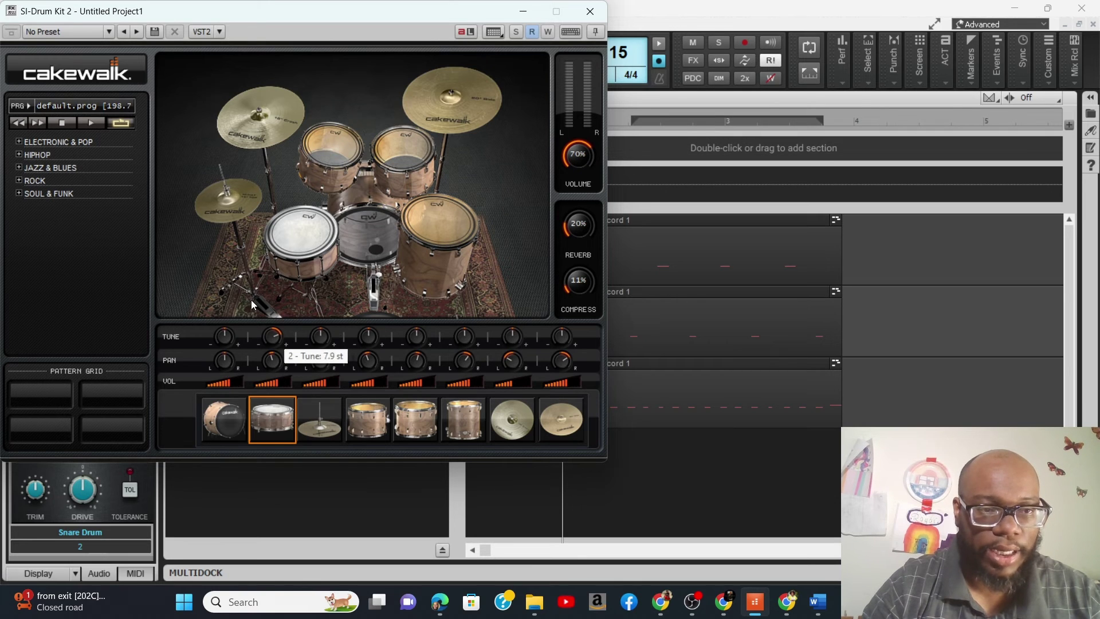
left_click(304, 217)
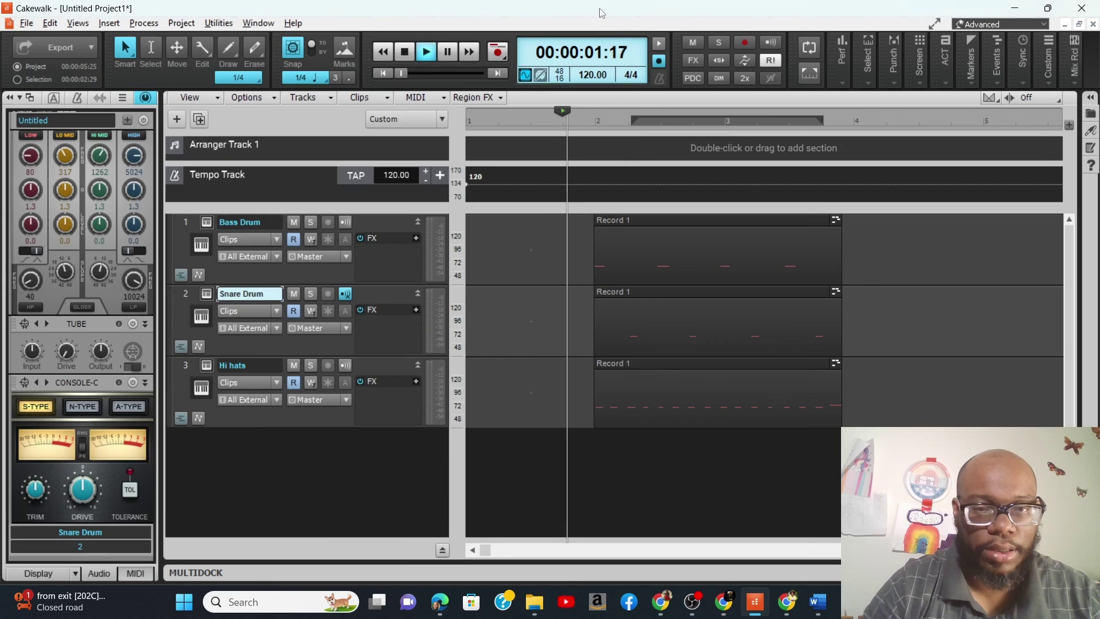
Close the snare's drum kit window and play all three tracks together to hear the retuned snare
left_click(590, 11)
key("space")
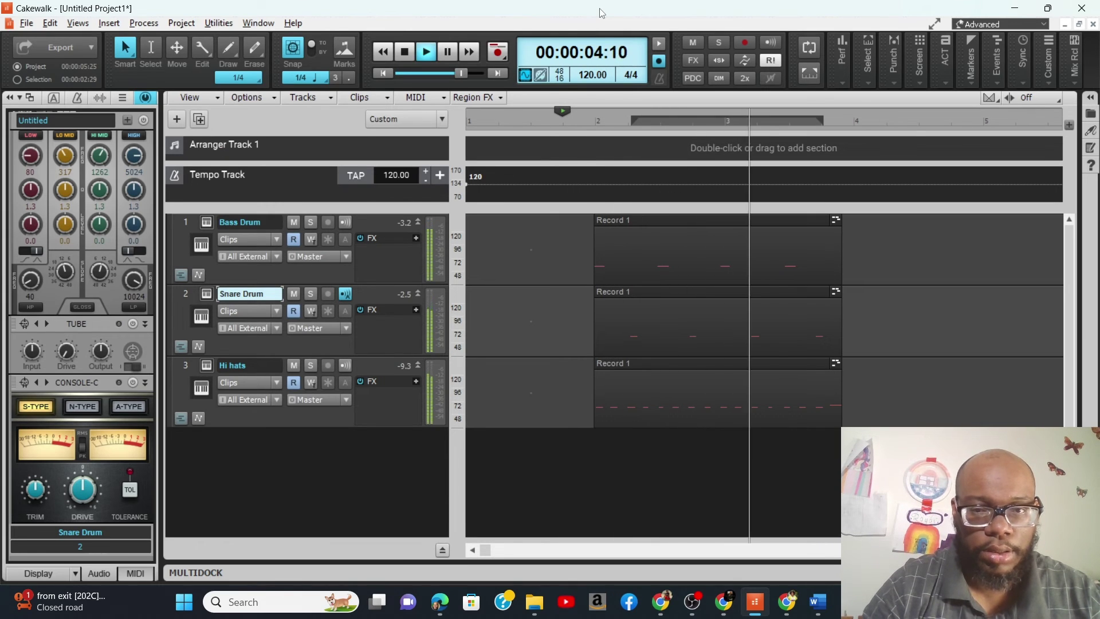
key("space")
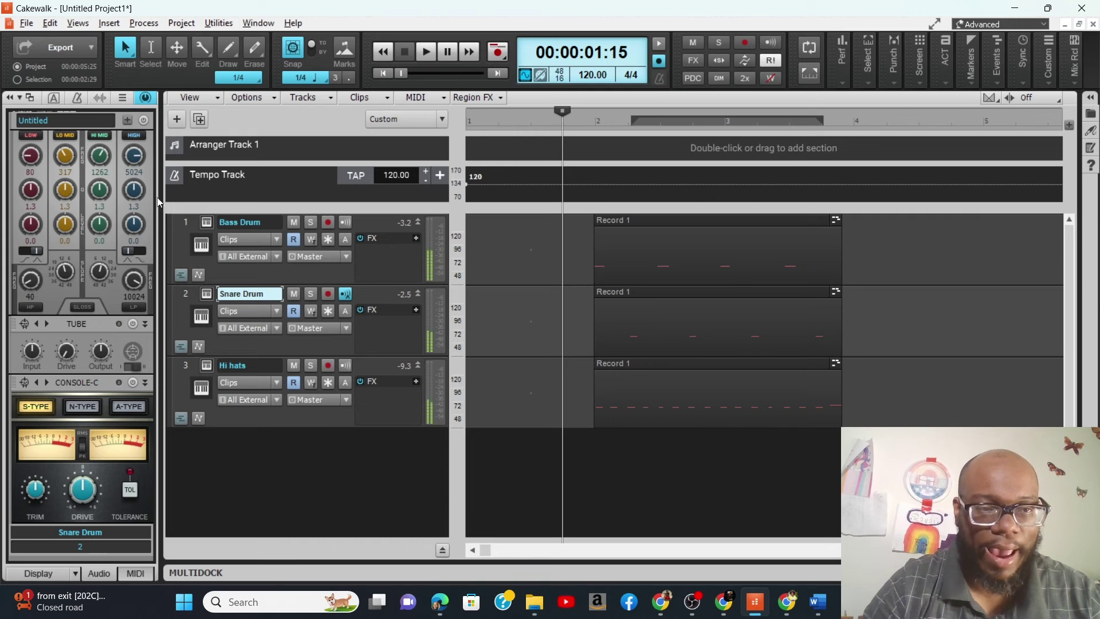
Open the Hi hats track's SI-Drum Kit 3, raise the hi-hat's tune, and set compression to about 65.5% and reverb to 100%
left_click(201, 388)
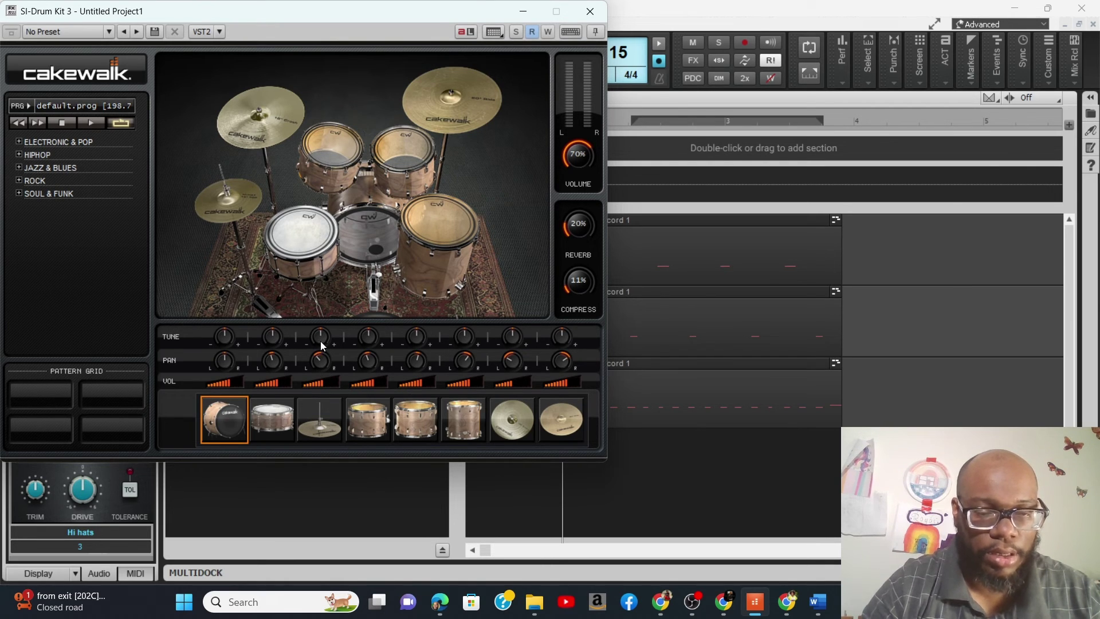
left_click_drag(322, 345, 320, 340)
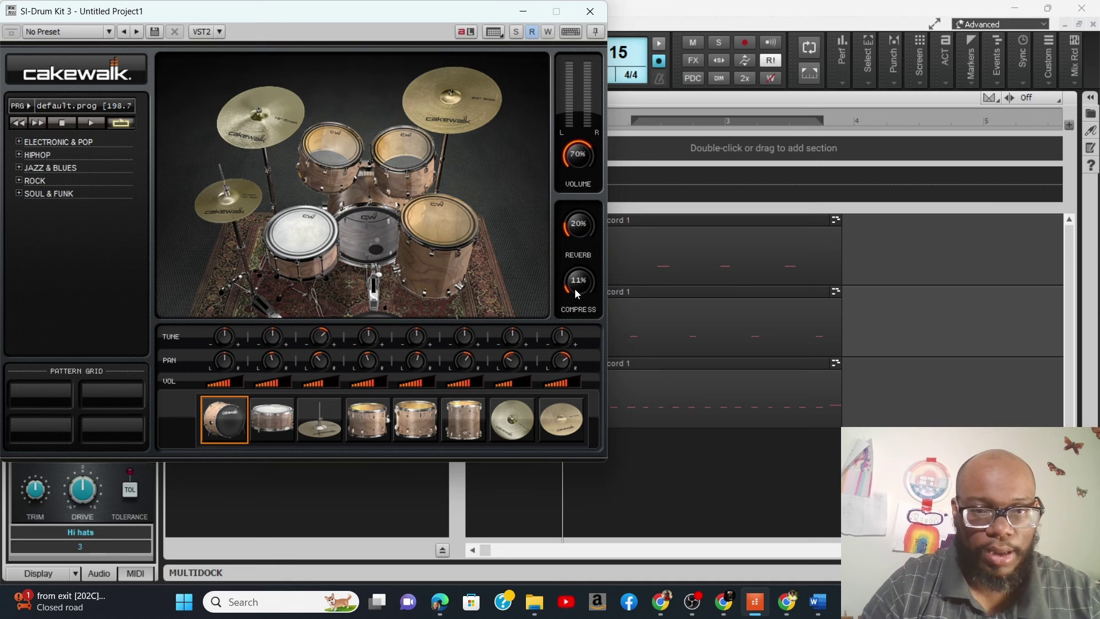
left_click_drag(575, 288, 573, 232)
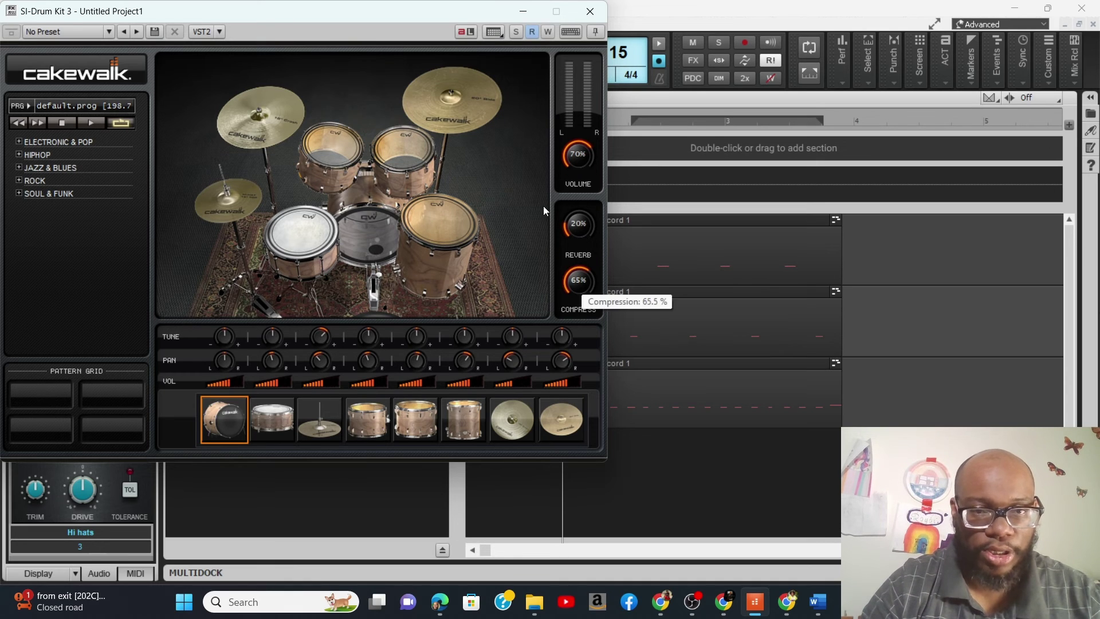
left_click_drag(577, 224, 563, 43)
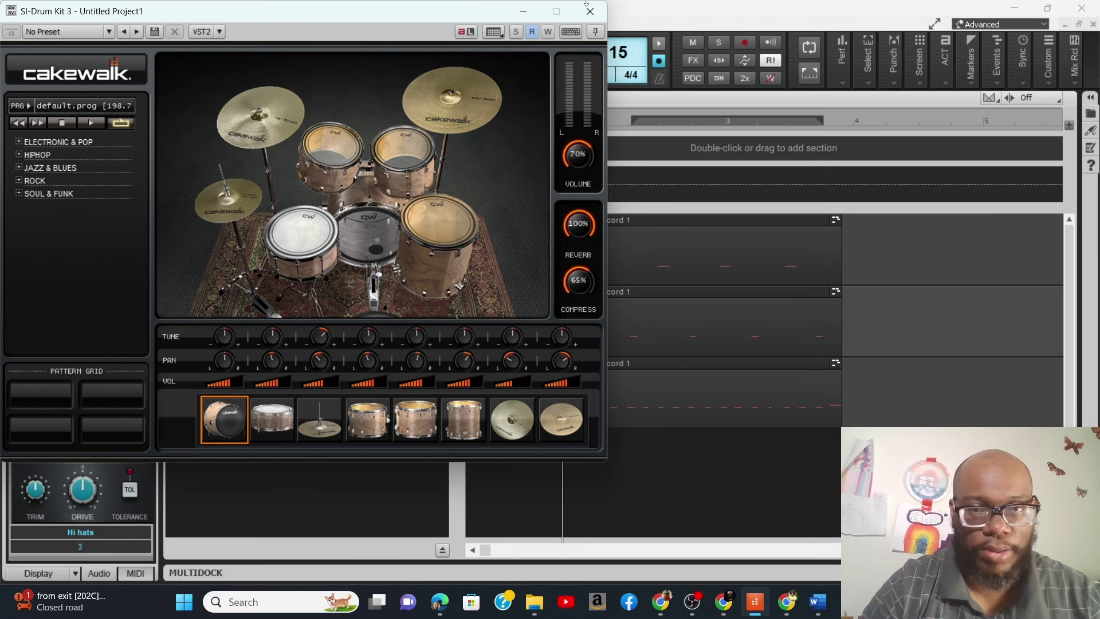
Close the SI-Drum Kit 3 window and play the three drum tracks together to hear the adjusted hi-hats
left_click(587, 5)
key("space")
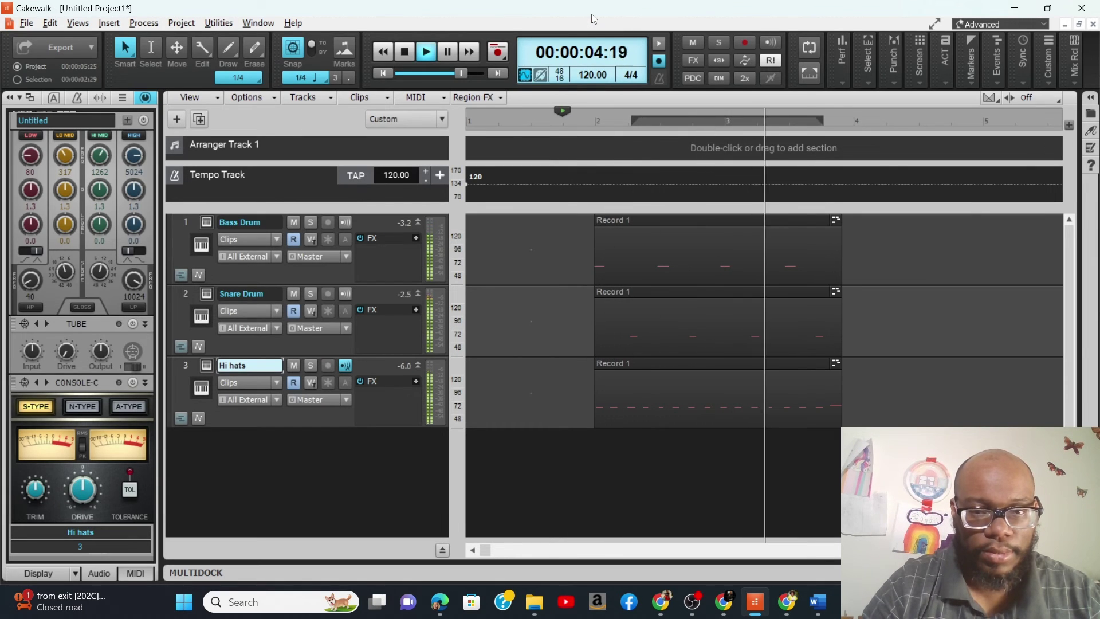
key("space")
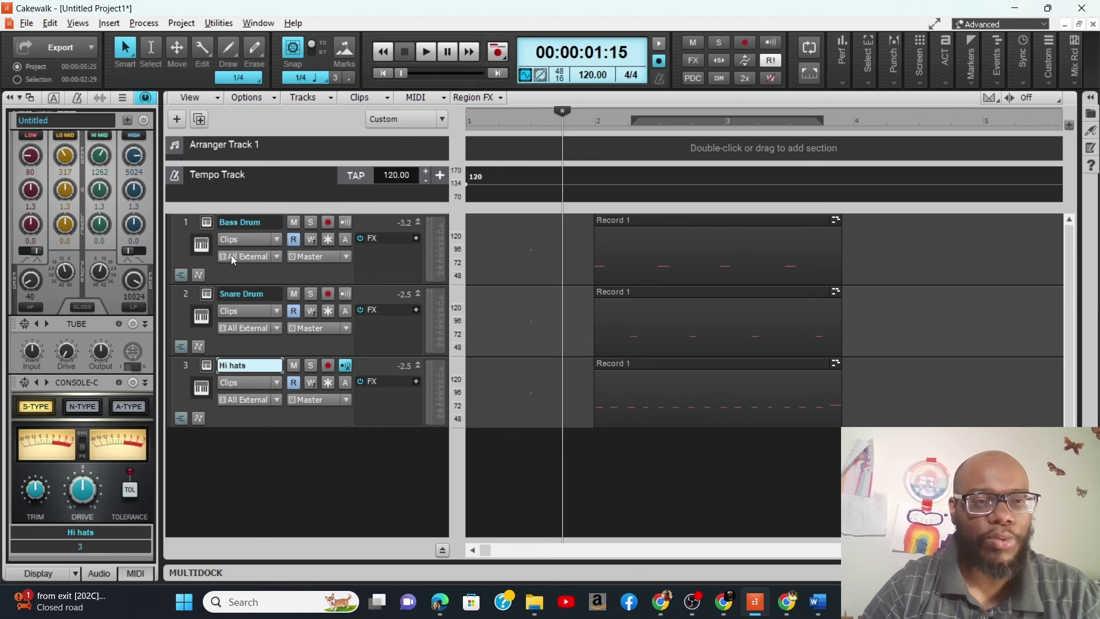
Show the Bass Drum track's MIDI settings instead of the ProChannel, check its MIDI channel options, and view the Snare Drum and Hi hats settings
left_click(179, 222)
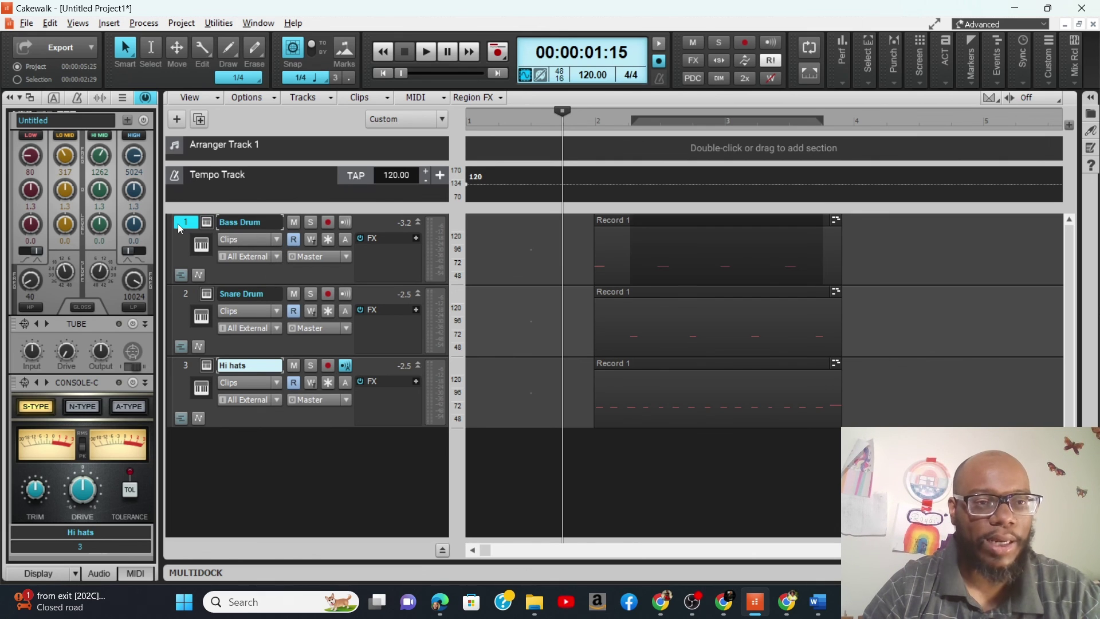
left_click(146, 103)
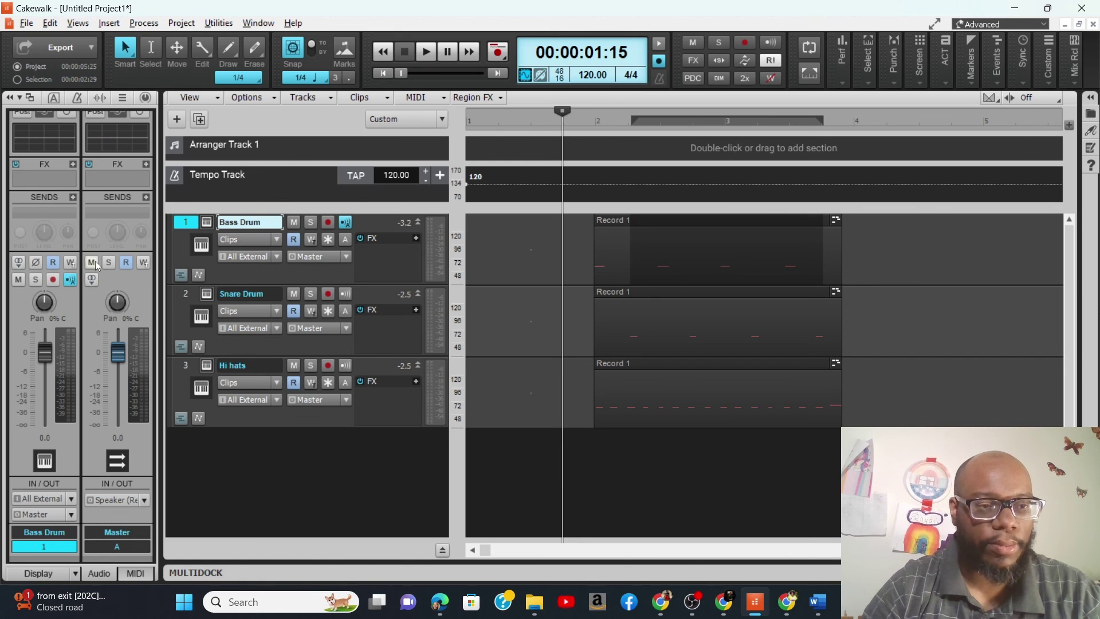
left_click(135, 573)
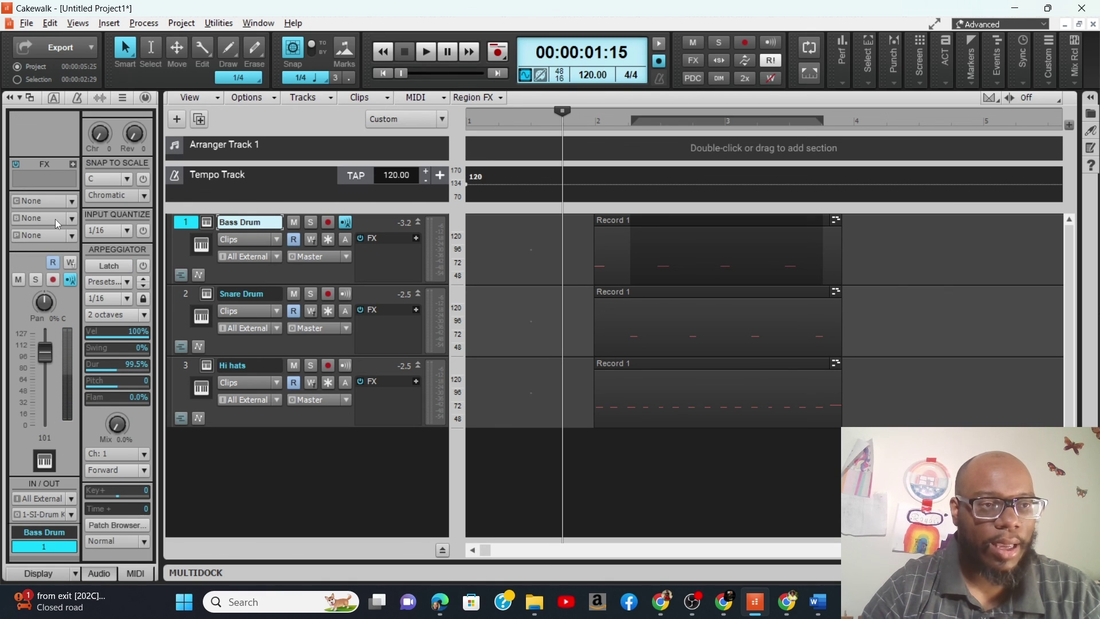
left_click(73, 200)
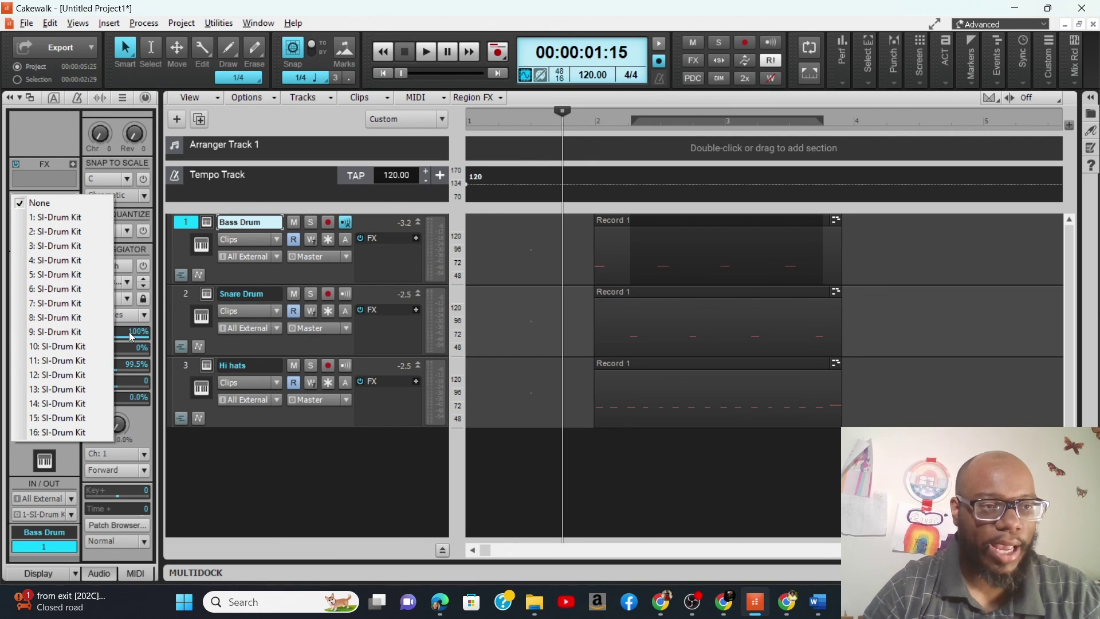
left_click(199, 471)
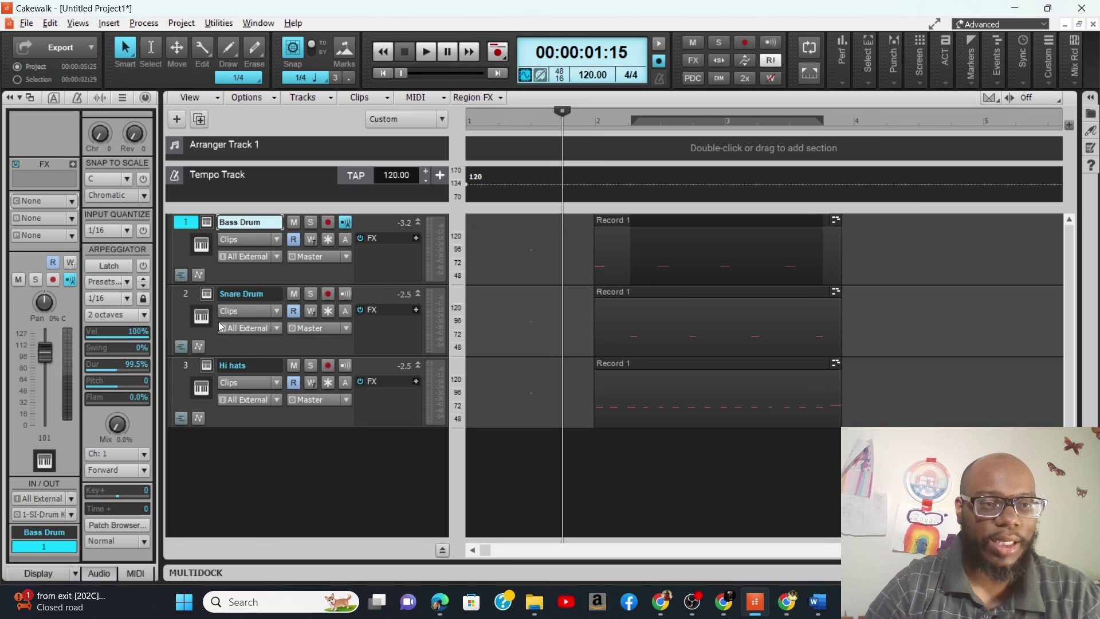
left_click(186, 298)
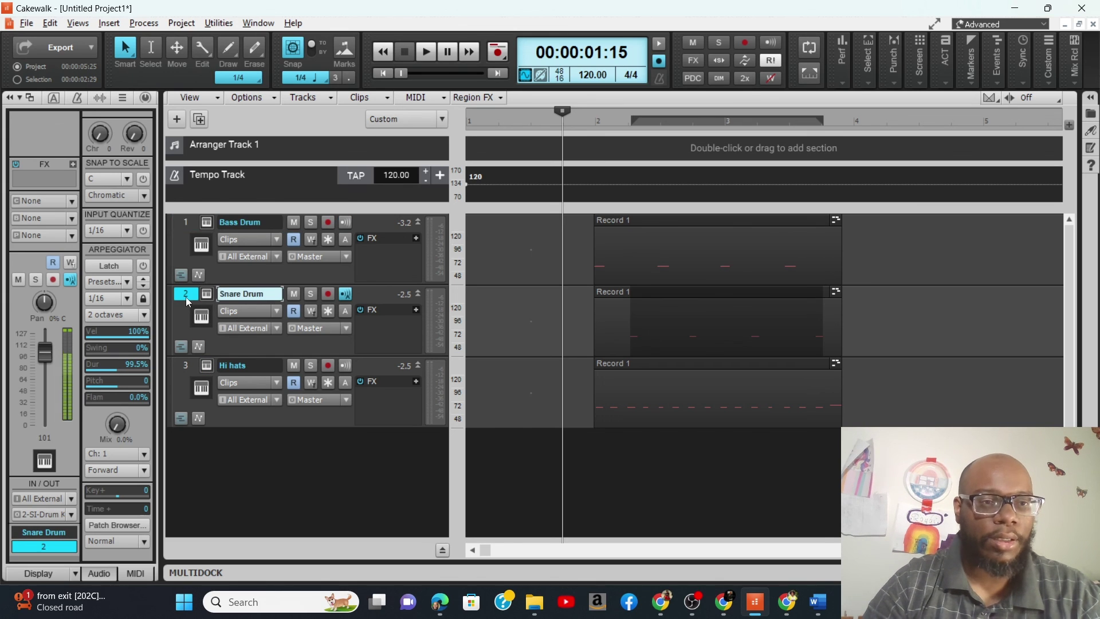
left_click(181, 374)
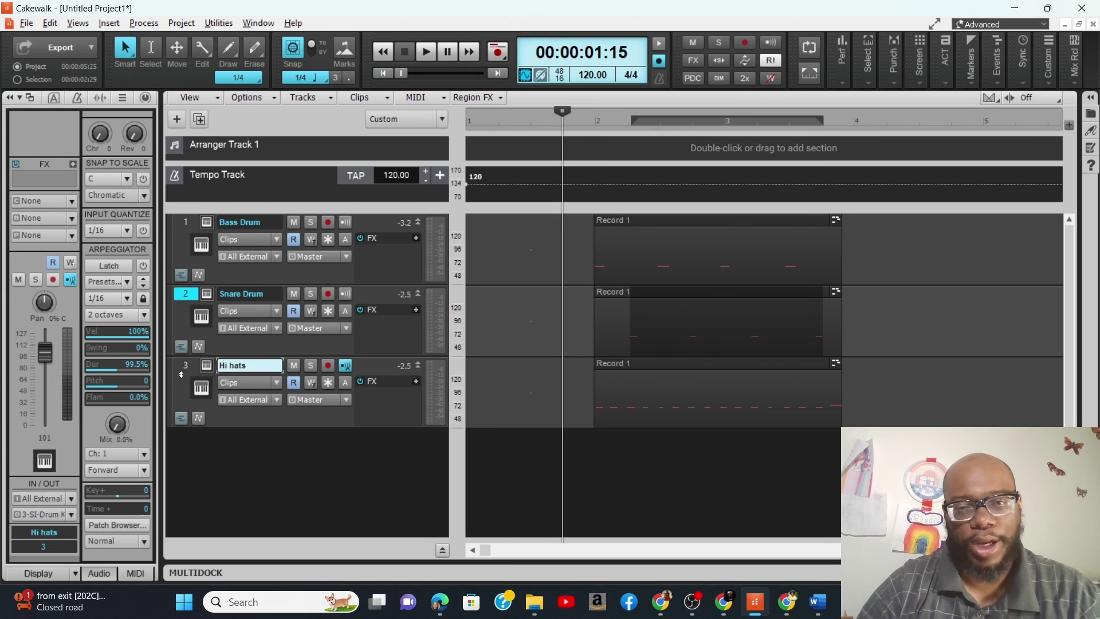